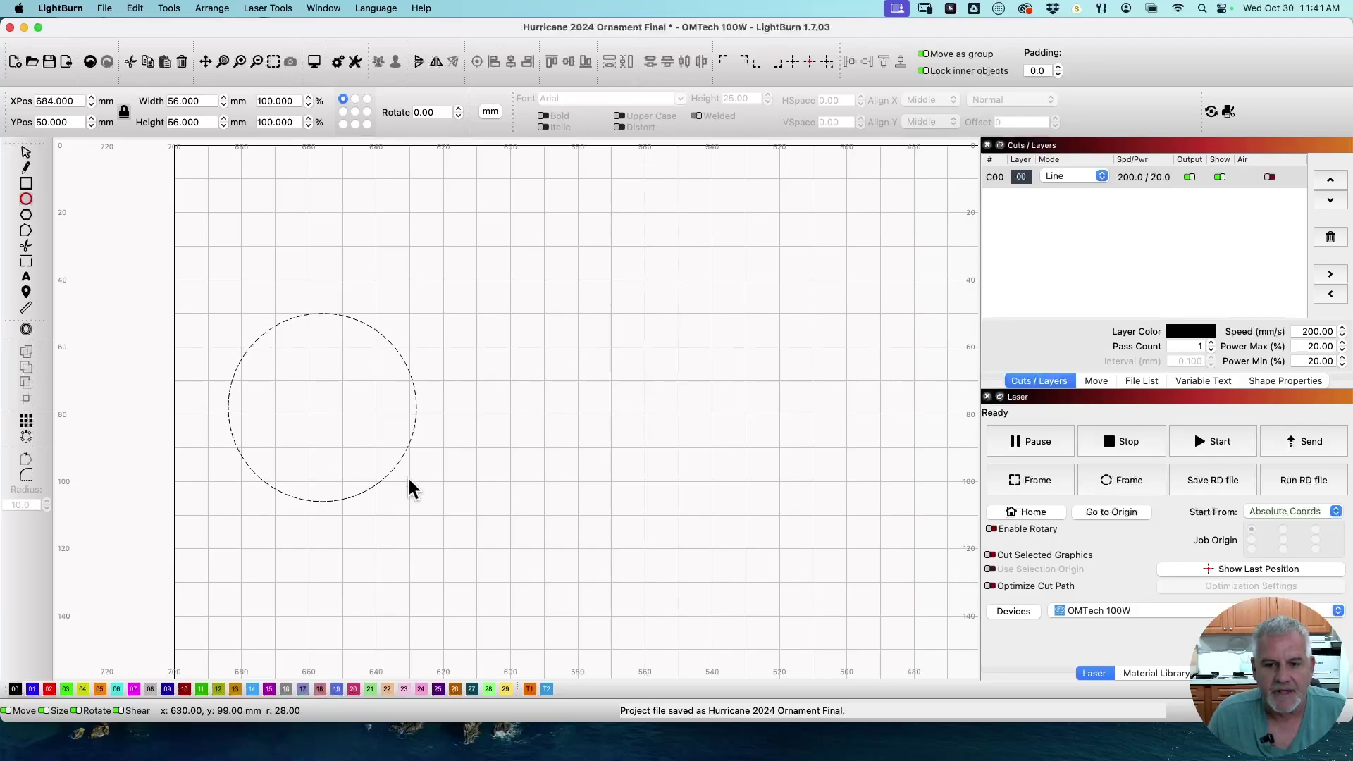
Resize the circle to 90 mm in width and height with the proportions locked
click(26, 153)
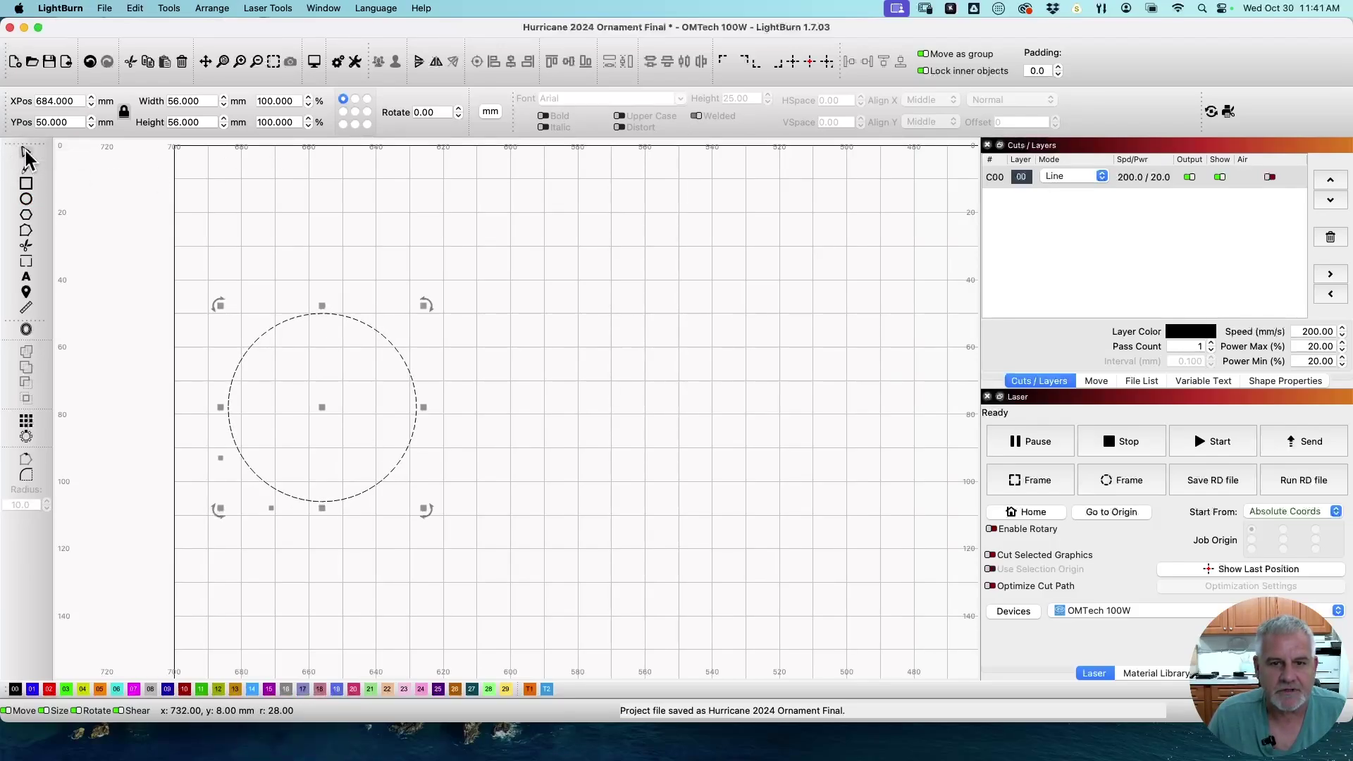
click(210, 101)
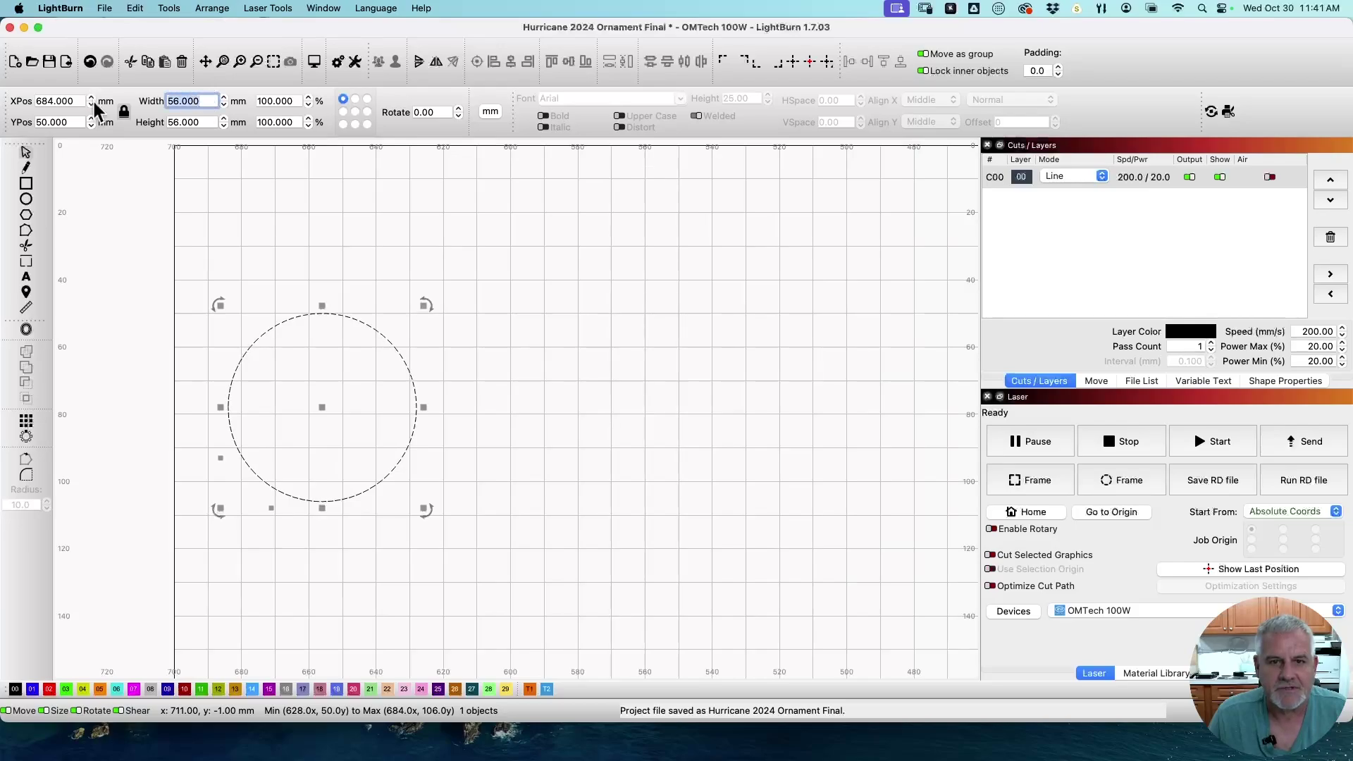
text(90)
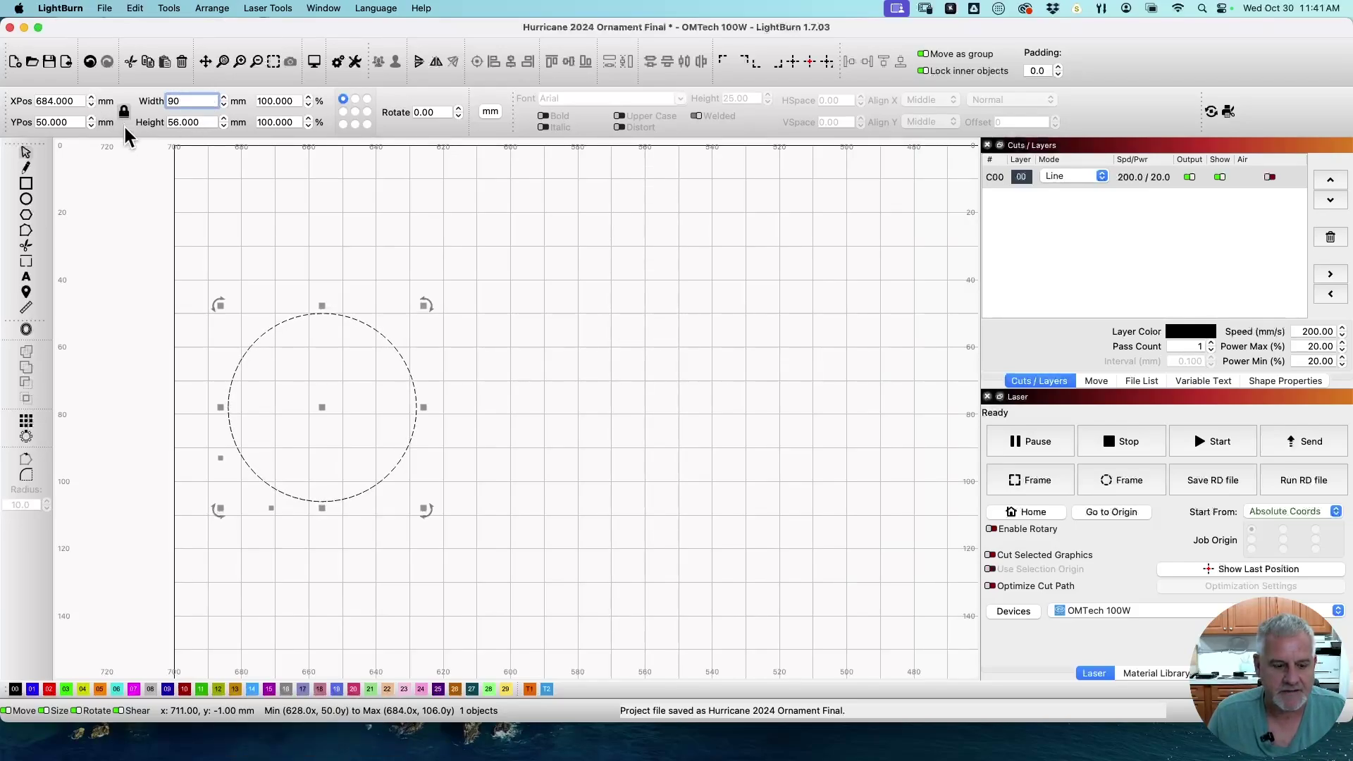
key(Tab)
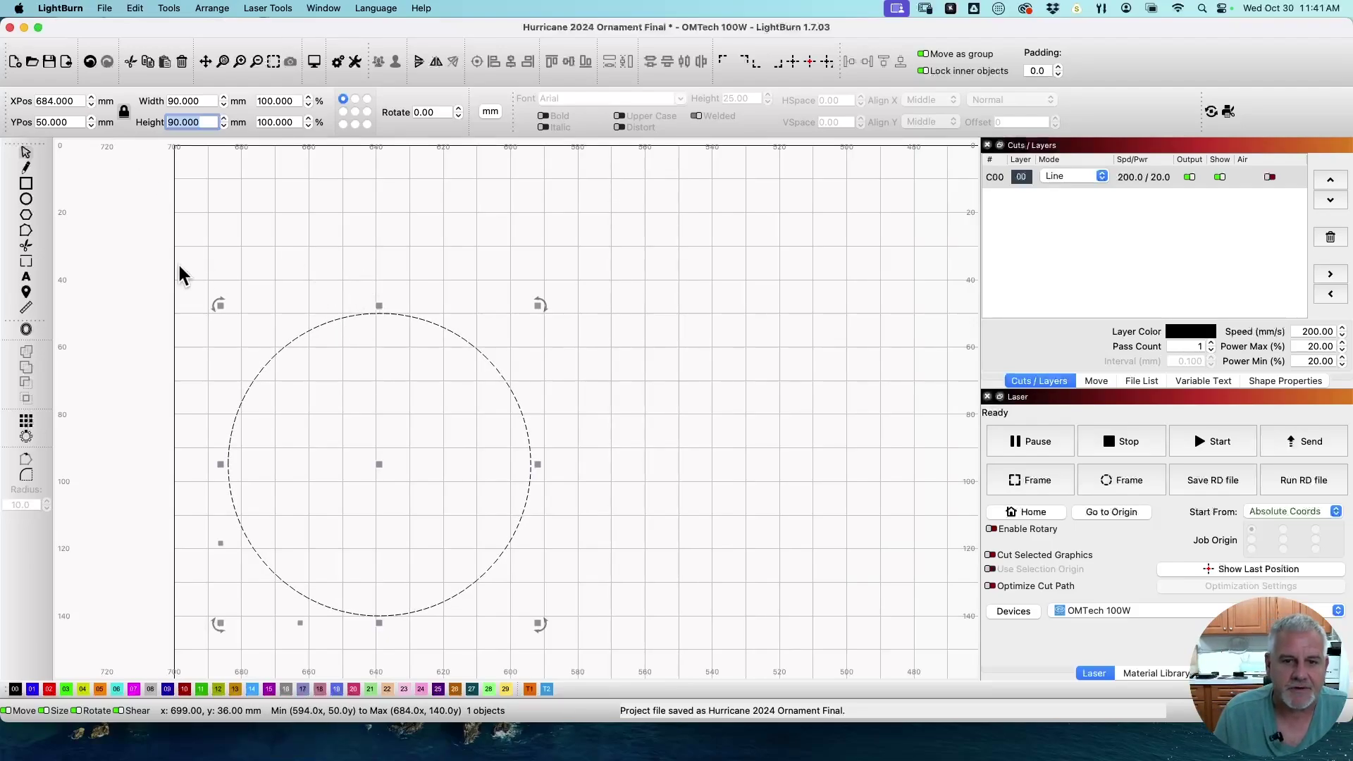
Draw a rectangle about 19 by 33 mm overlapping the circle's upper edge and set its width to 20 mm with proportions locked
click(27, 184)
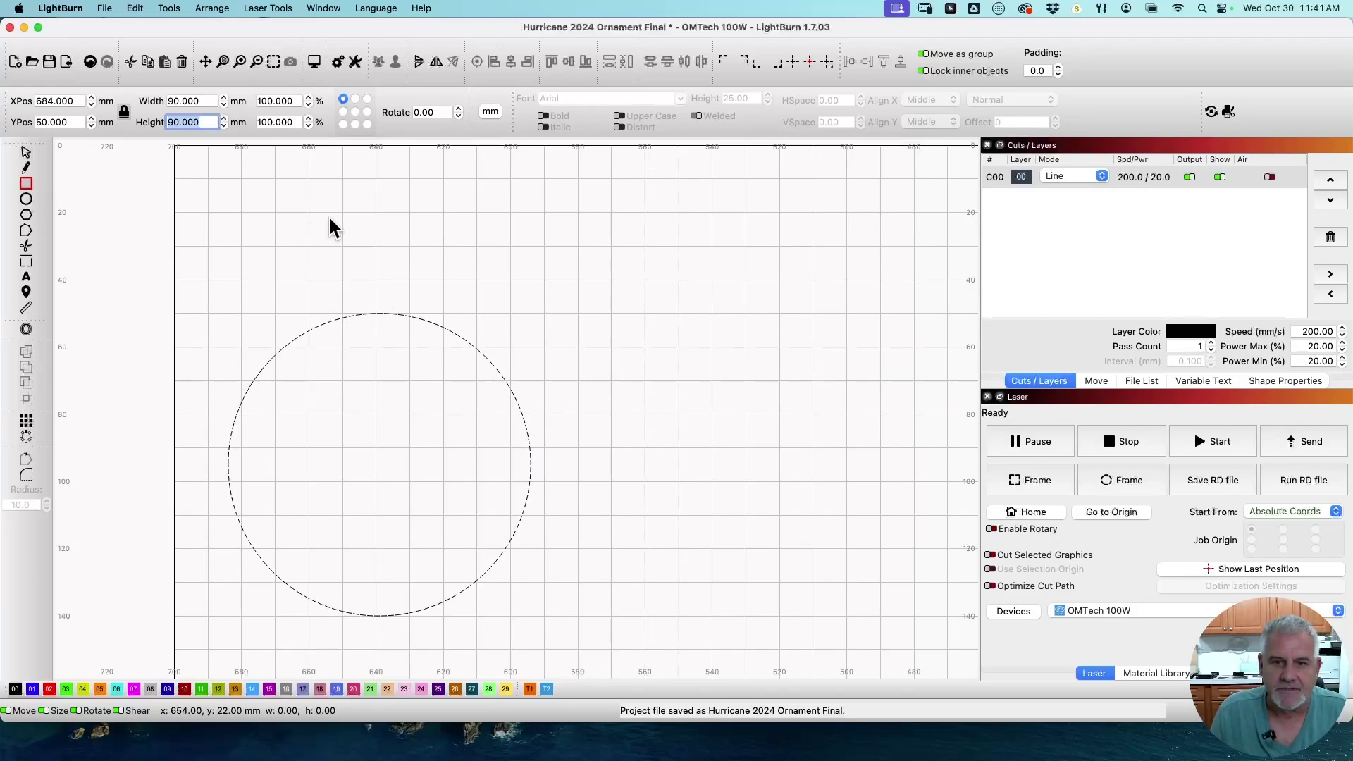
mouse_move(329, 219)
mouse_down()
mouse_move(388, 240)
mouse_move(393, 330)
mouse_up()
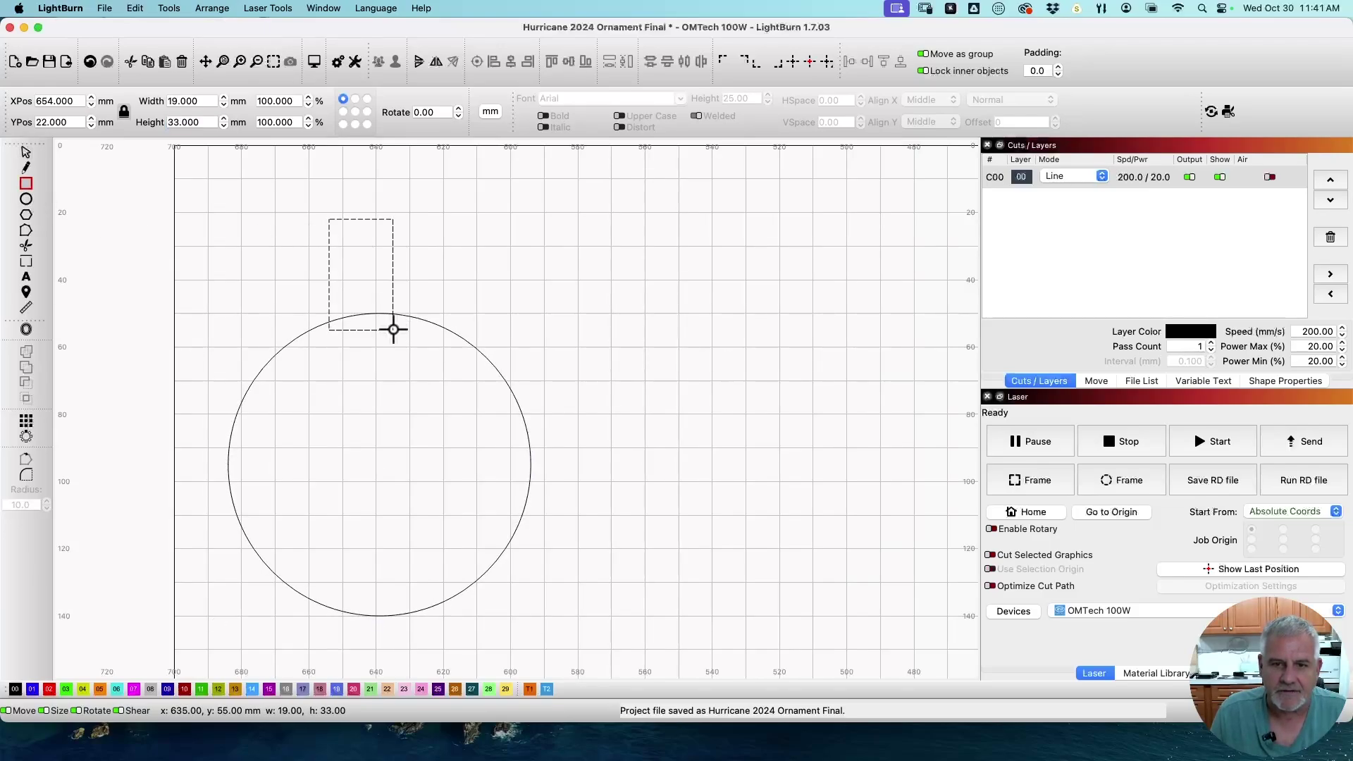
click(208, 101)
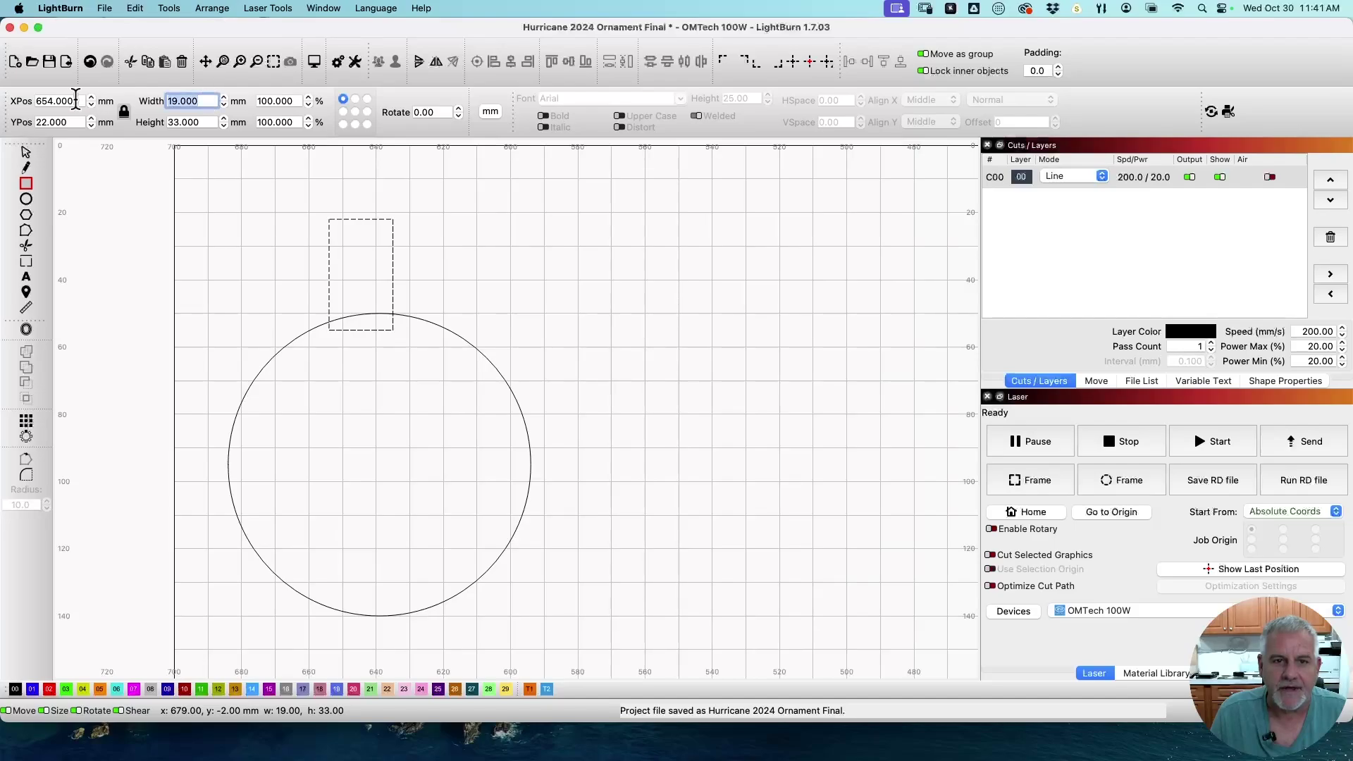
text(20)
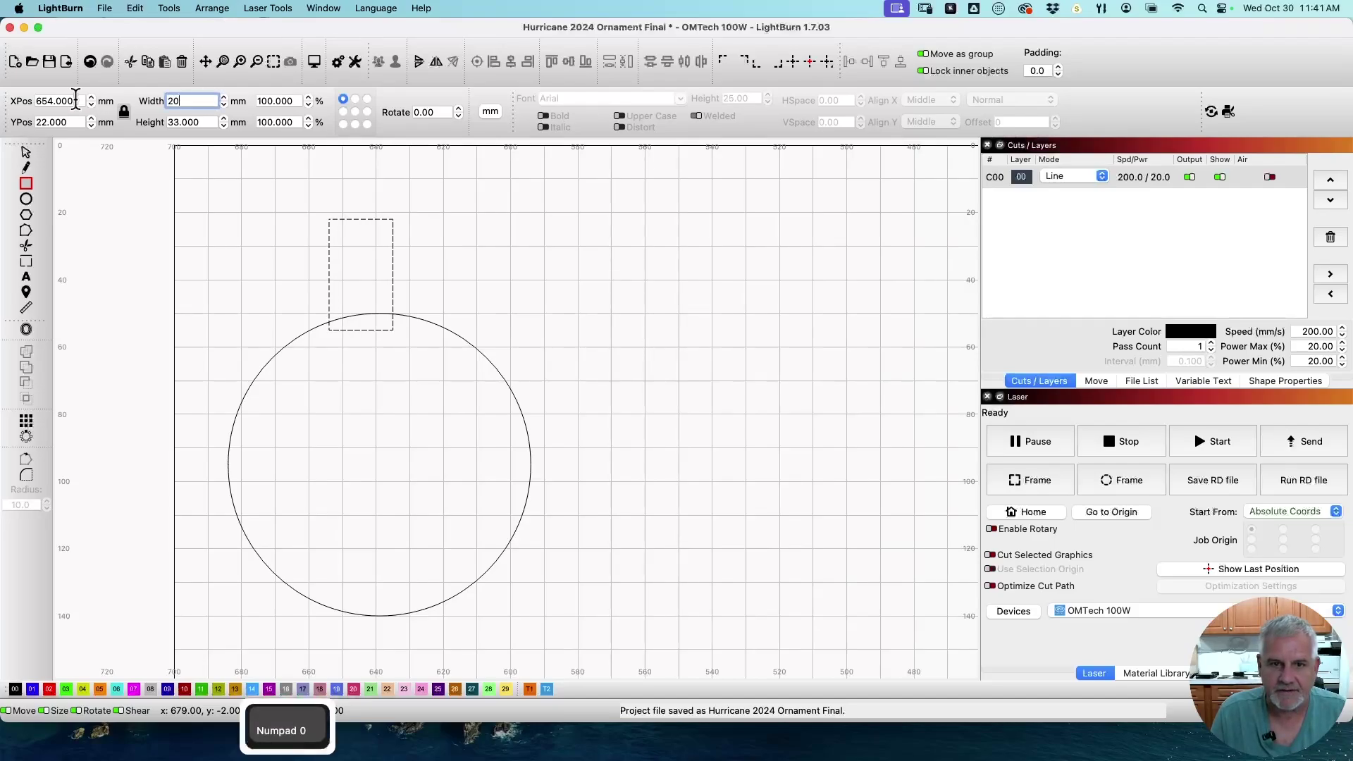
key(Return)
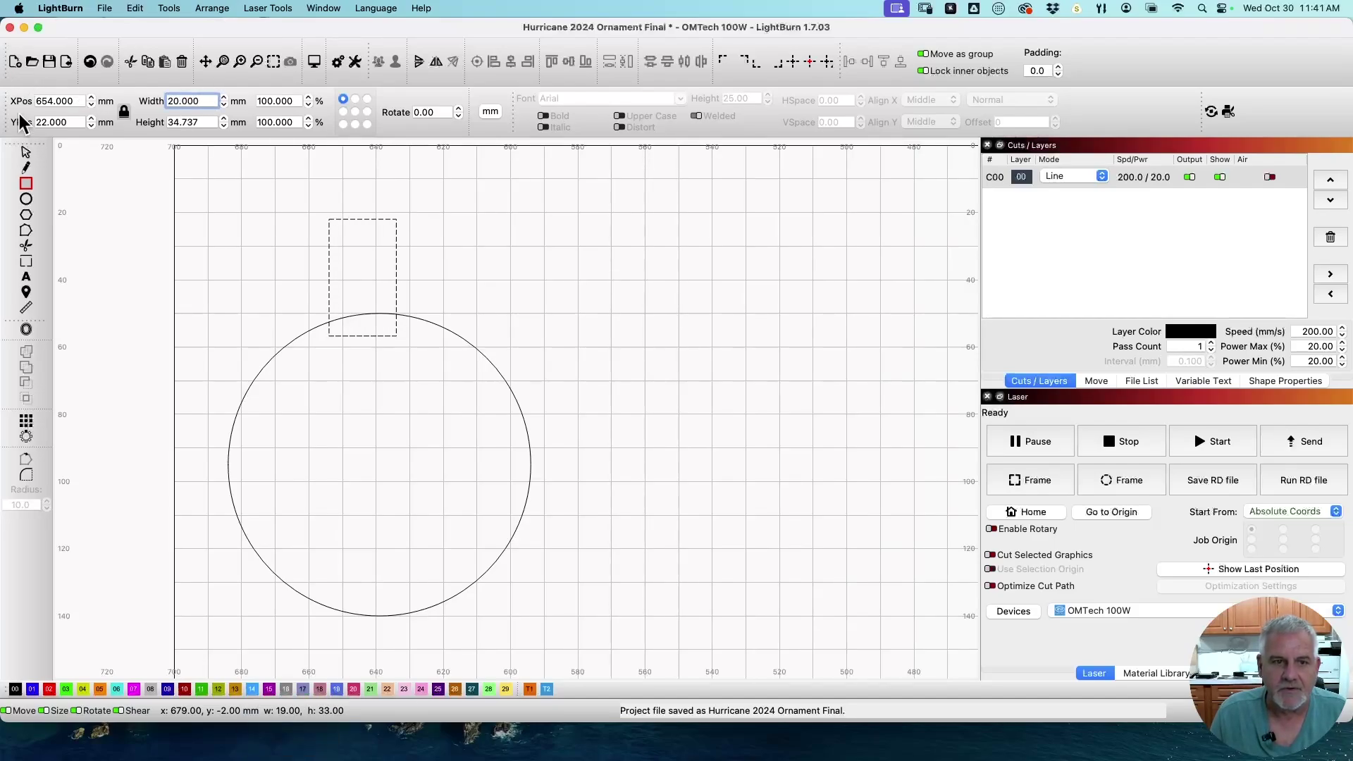
Center the rectangle horizontally on the large circle and align the top edges of both shapes
click(29, 156)
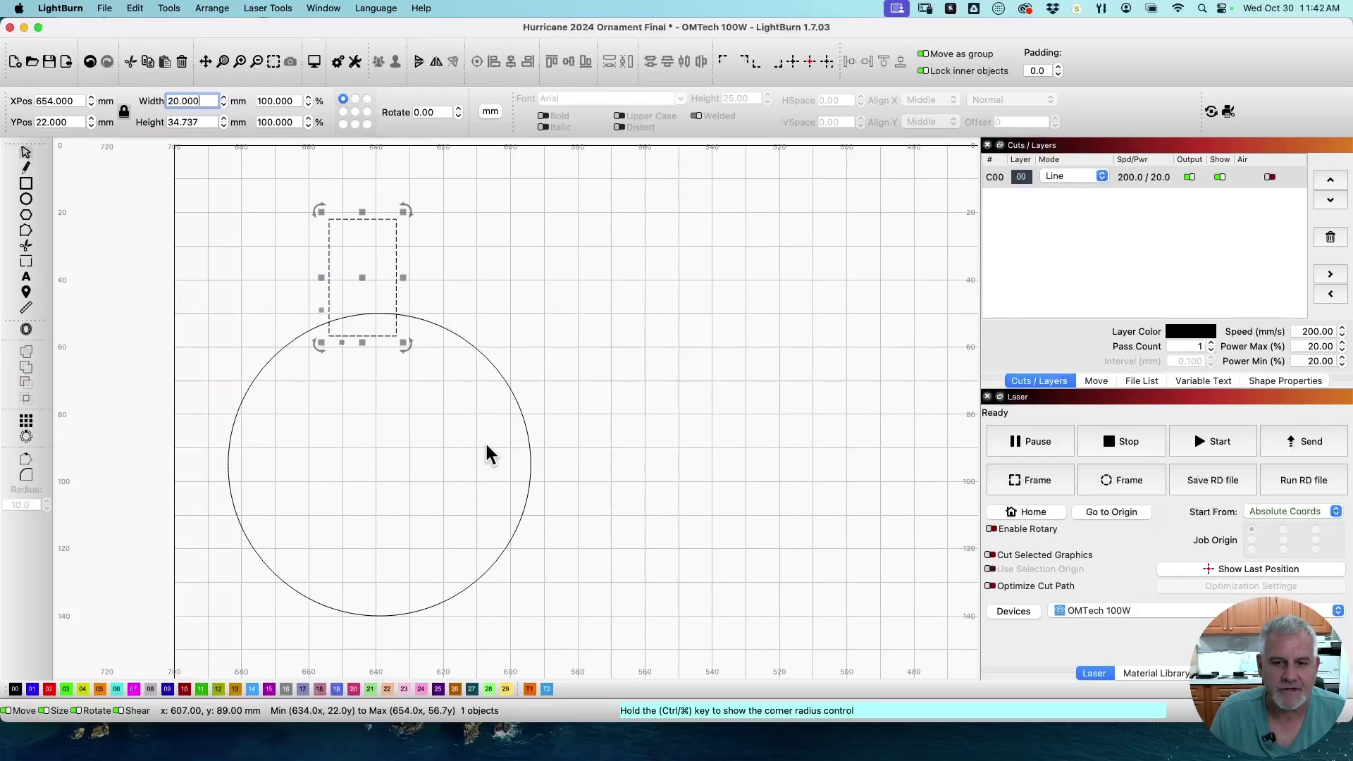
shift+click(519, 404)
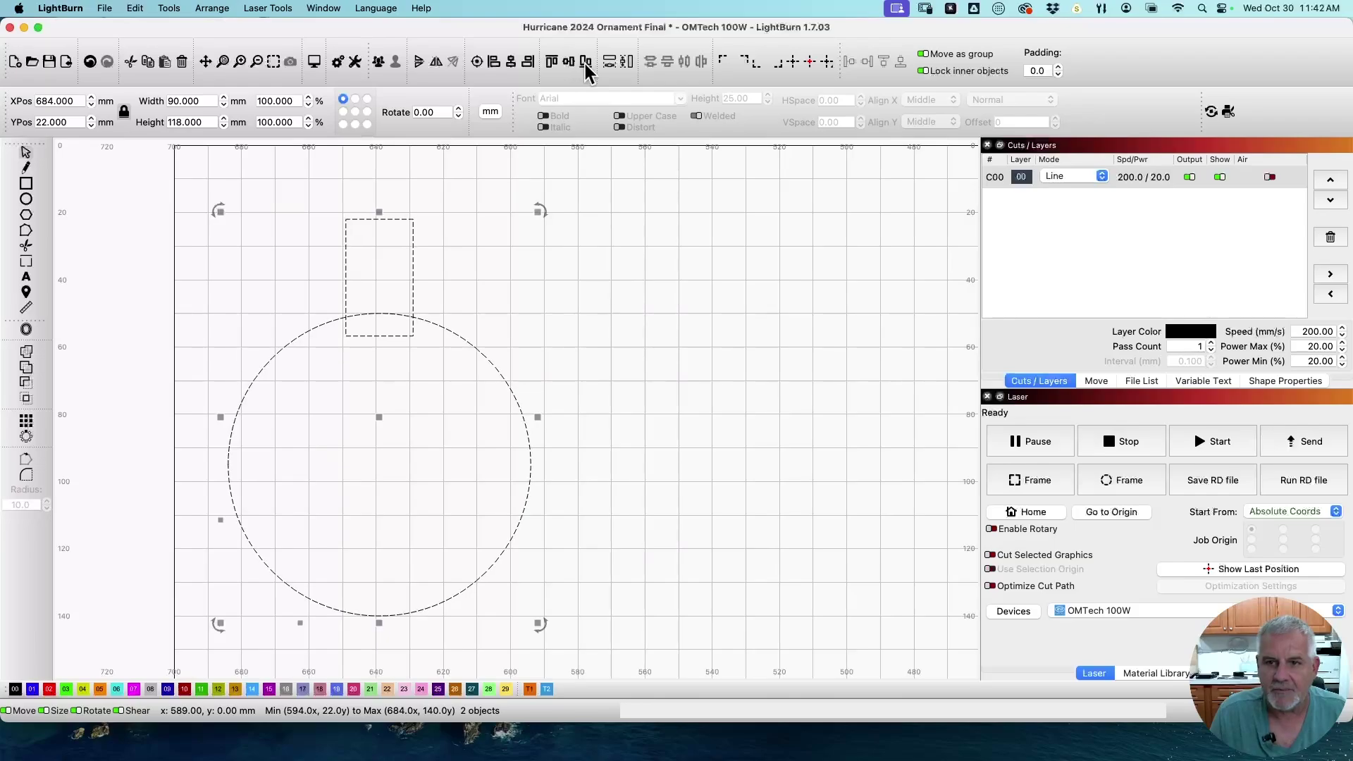
click(552, 62)
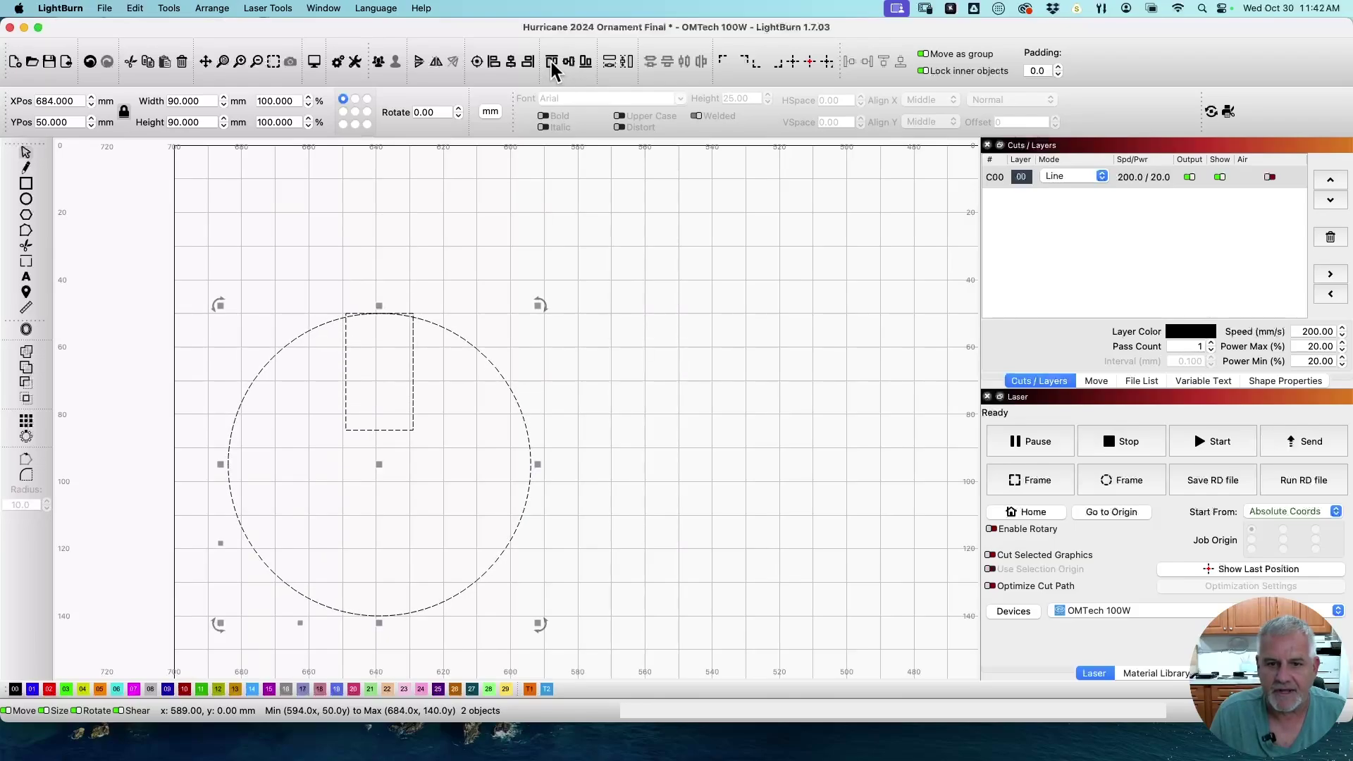
click(643, 284)
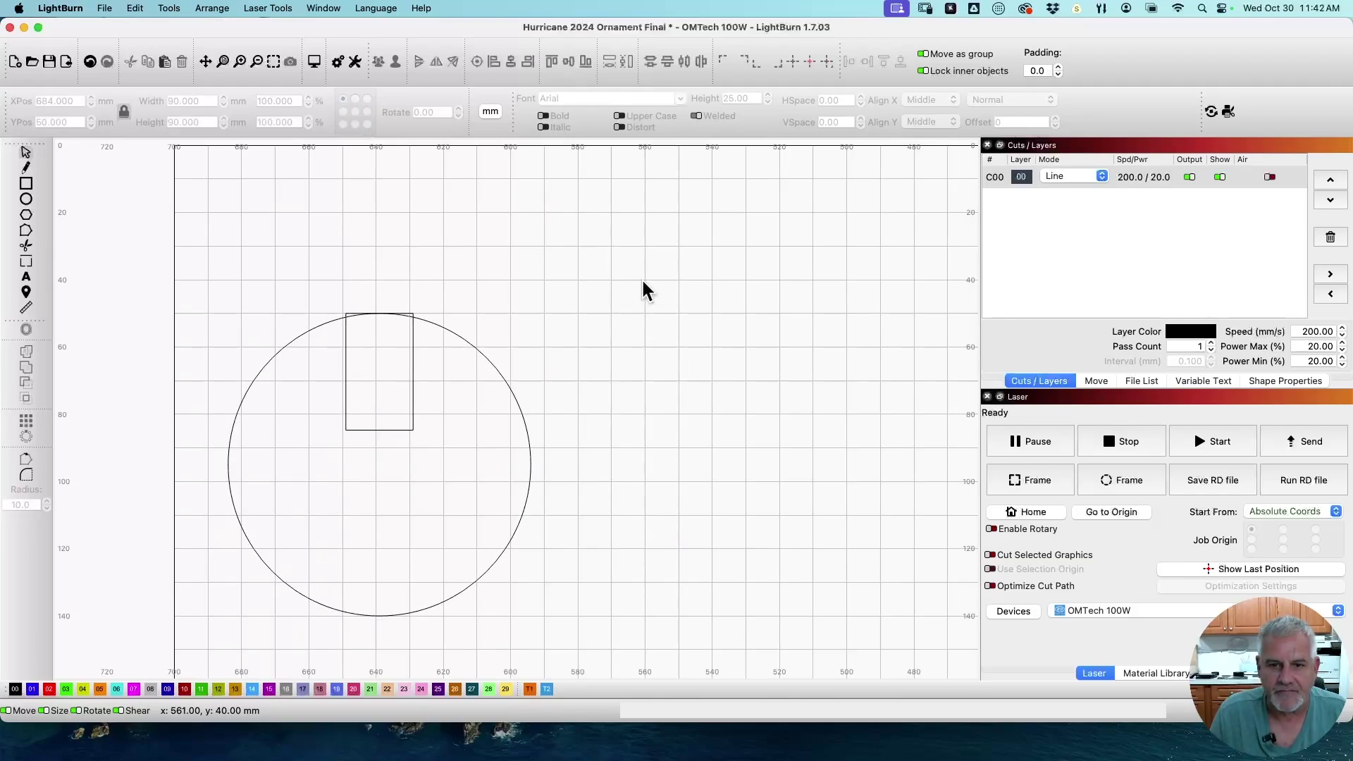
Move the rectangle up by setting its Y position to 35 mm
click(412, 362)
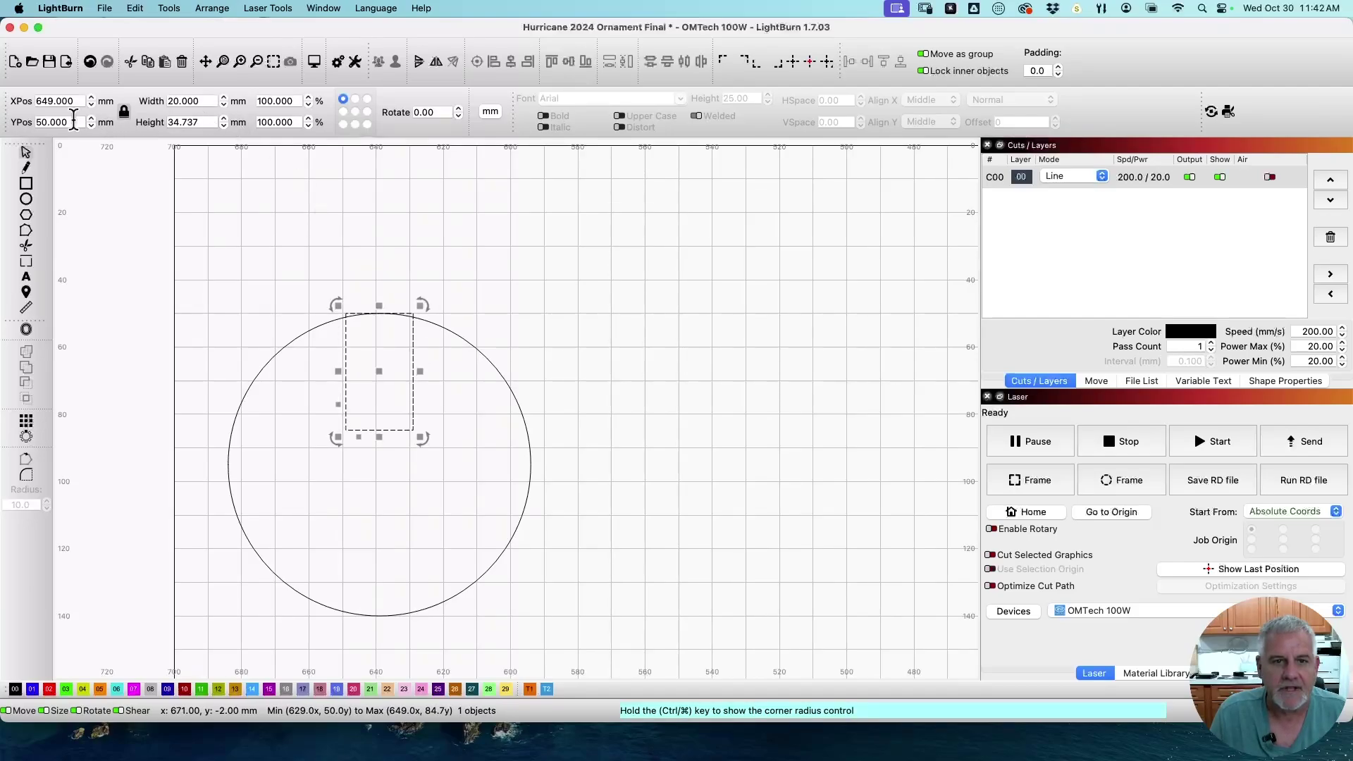
click(77, 122)
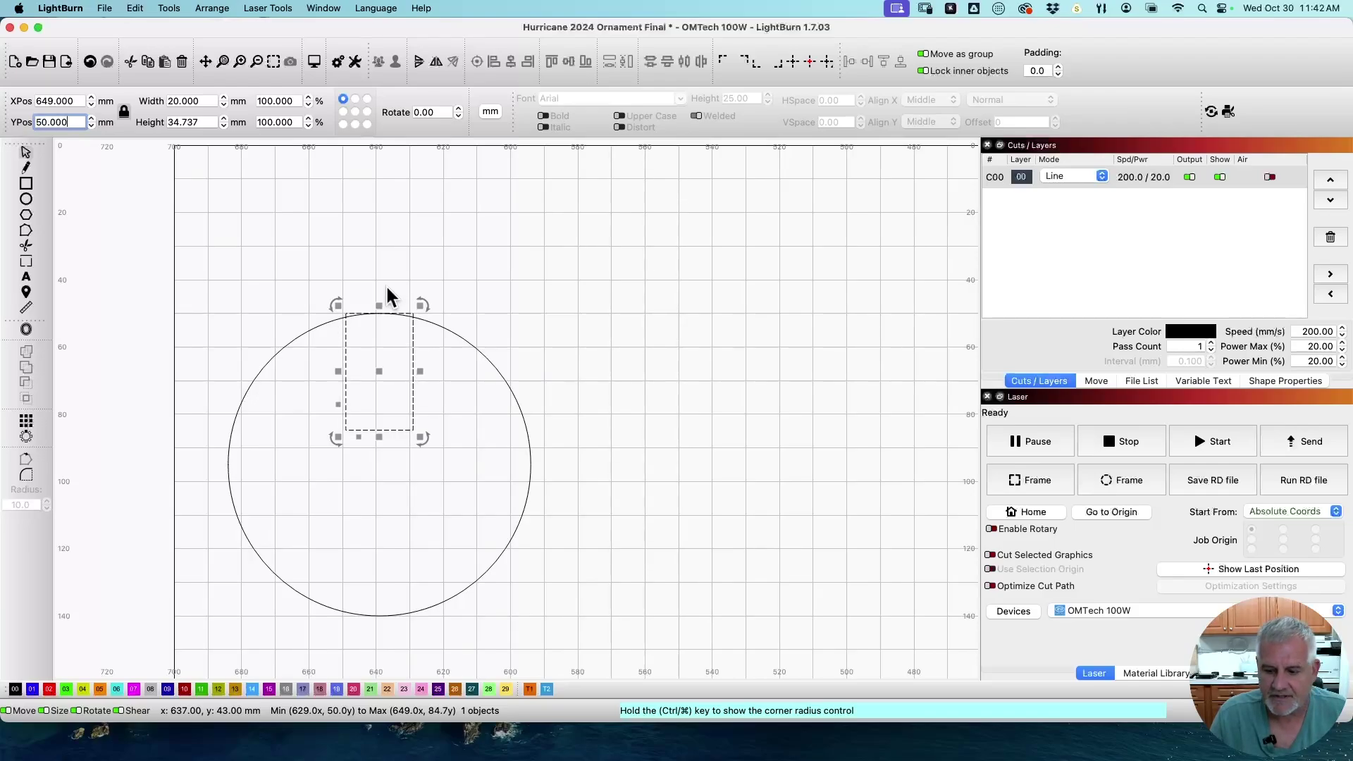
text(35)
key(Return)
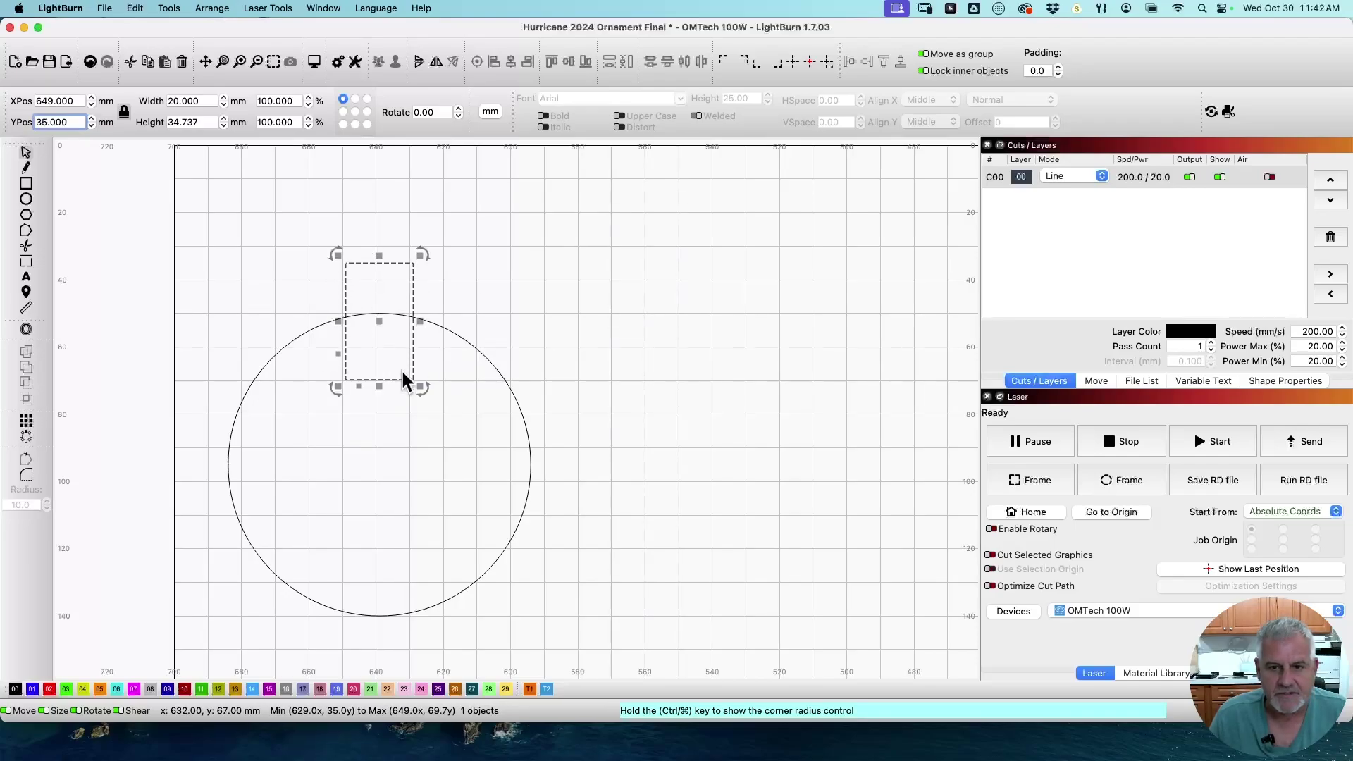
Round the rectangle's corners to the maximum radius so both of its ends form semicircles
key(super)
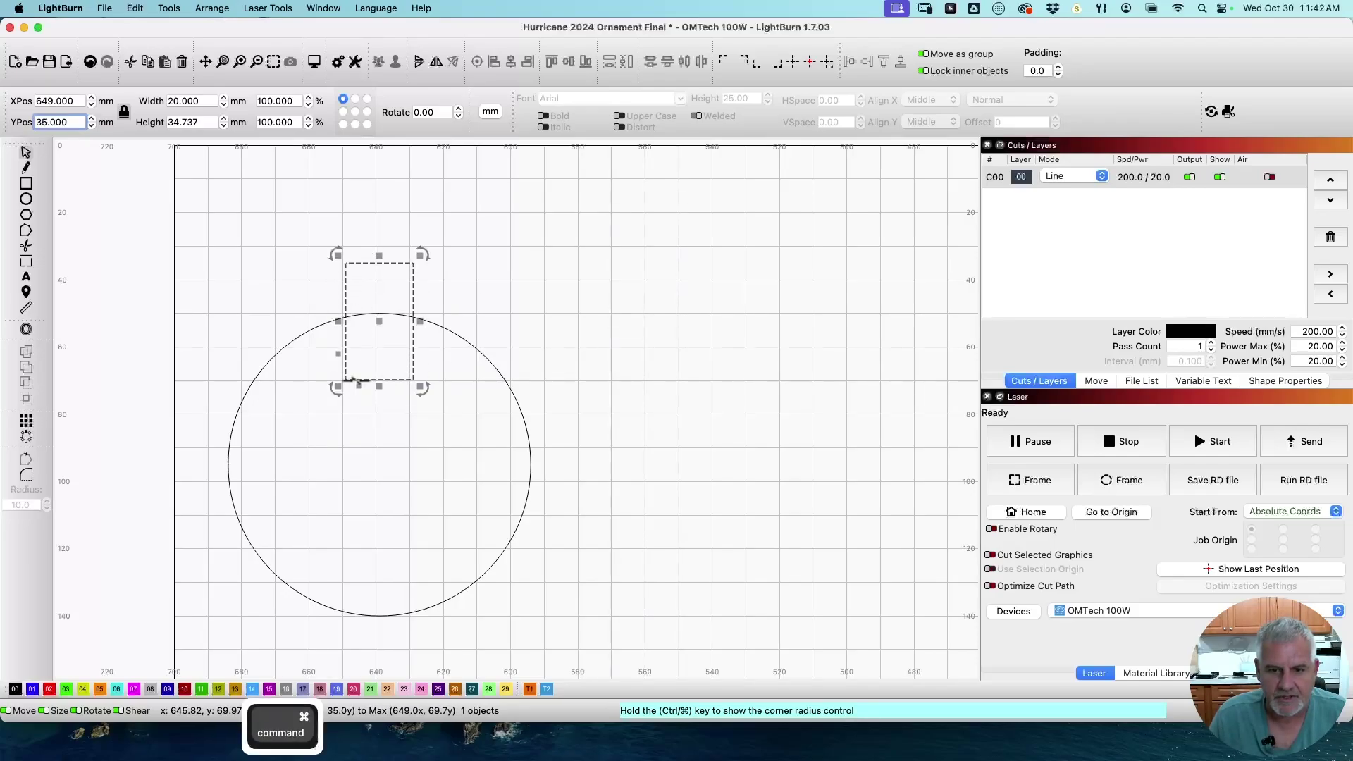
click(345, 377)
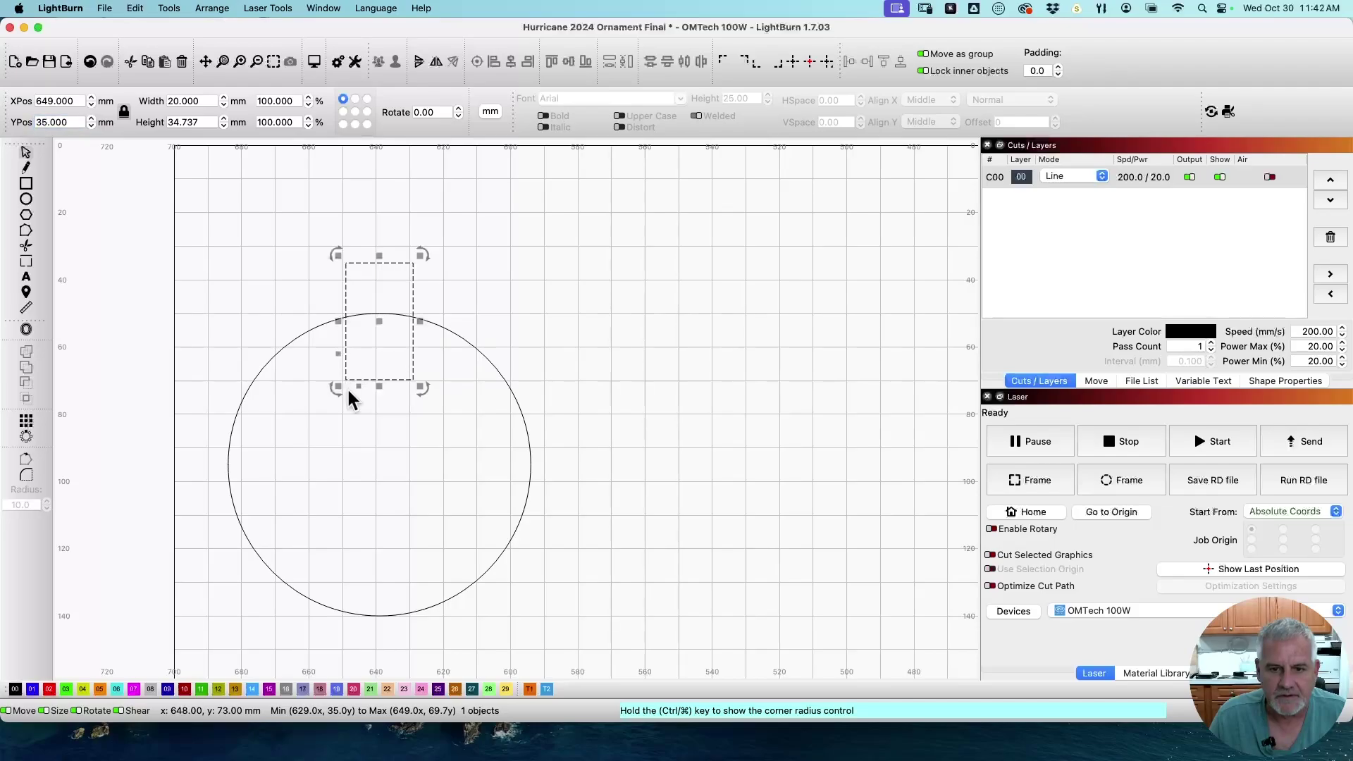
scroll(349, 392, up, 3)
key(super)
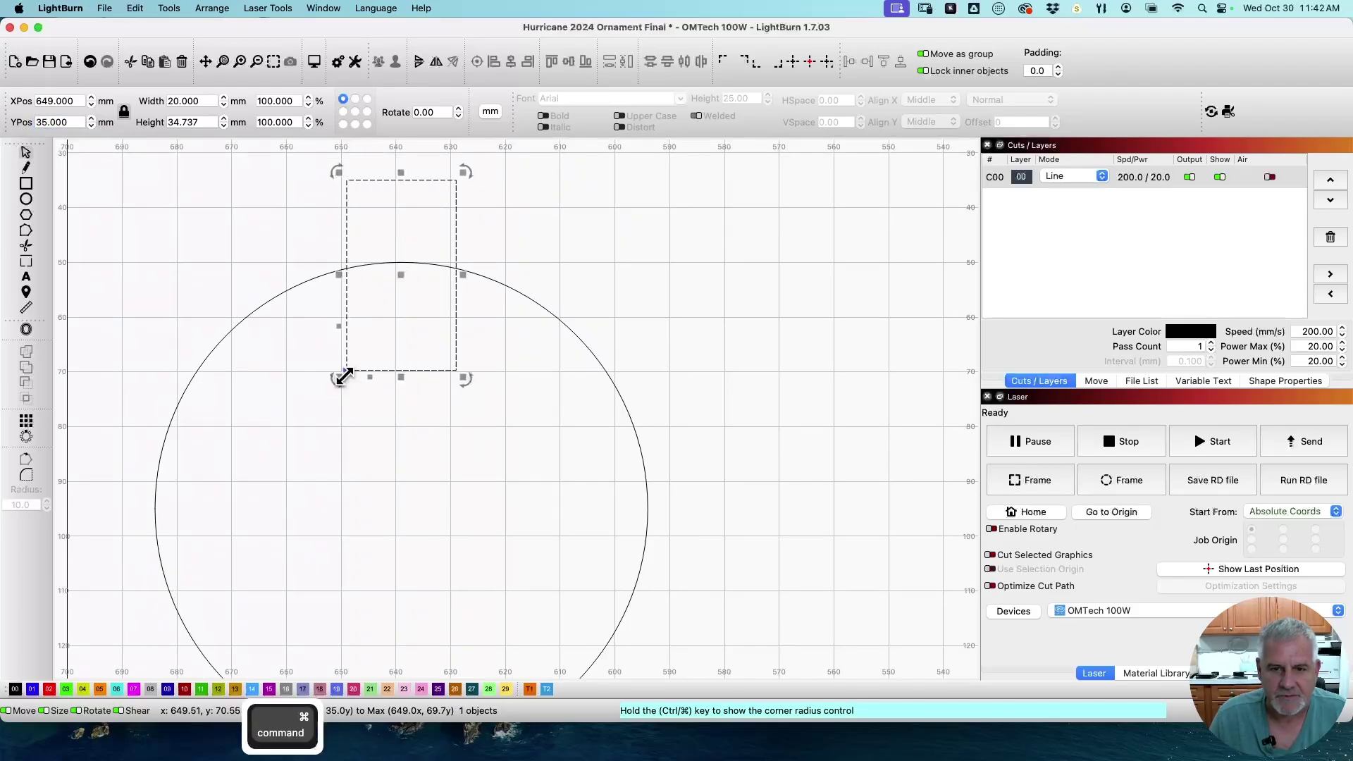
drag(346, 372, 408, 374)
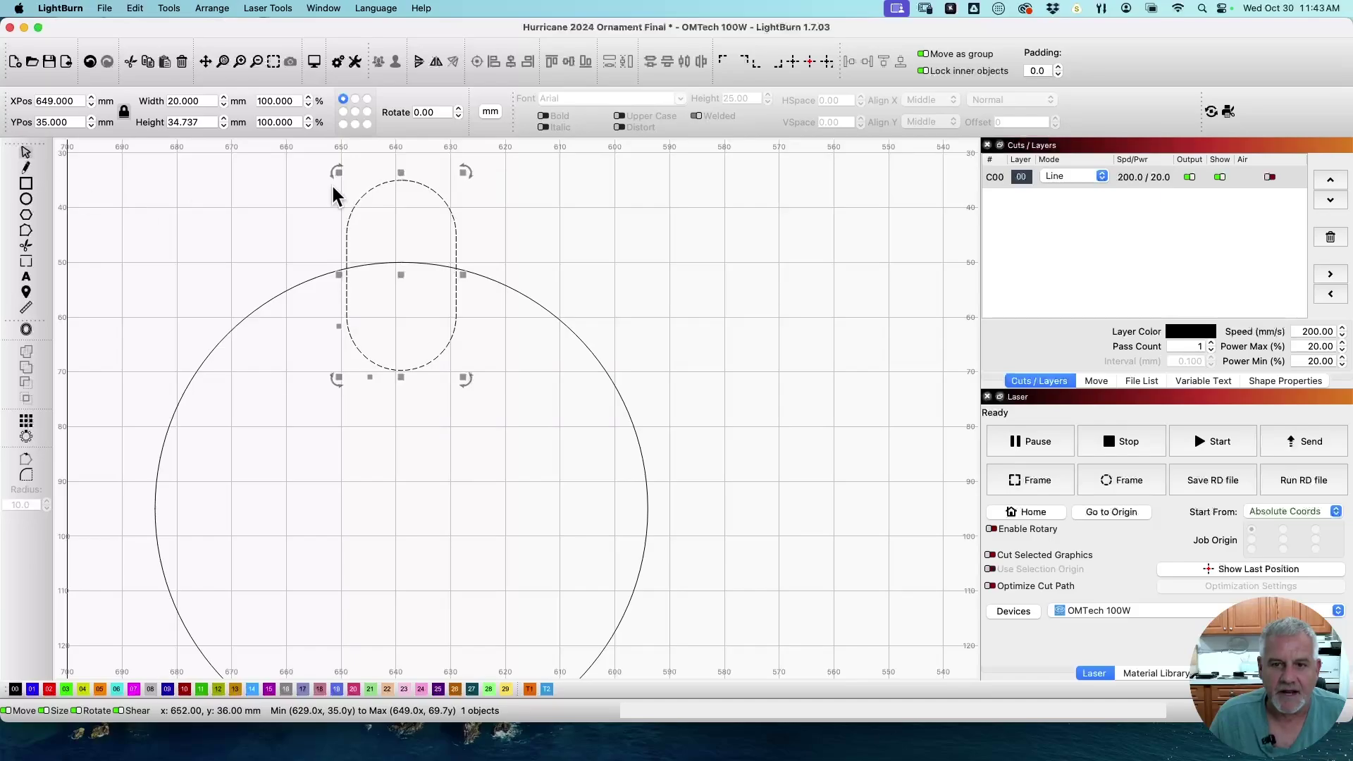
Draw a small circle about 6 mm in diameter beside the rounded tab, above the large circle
click(27, 200)
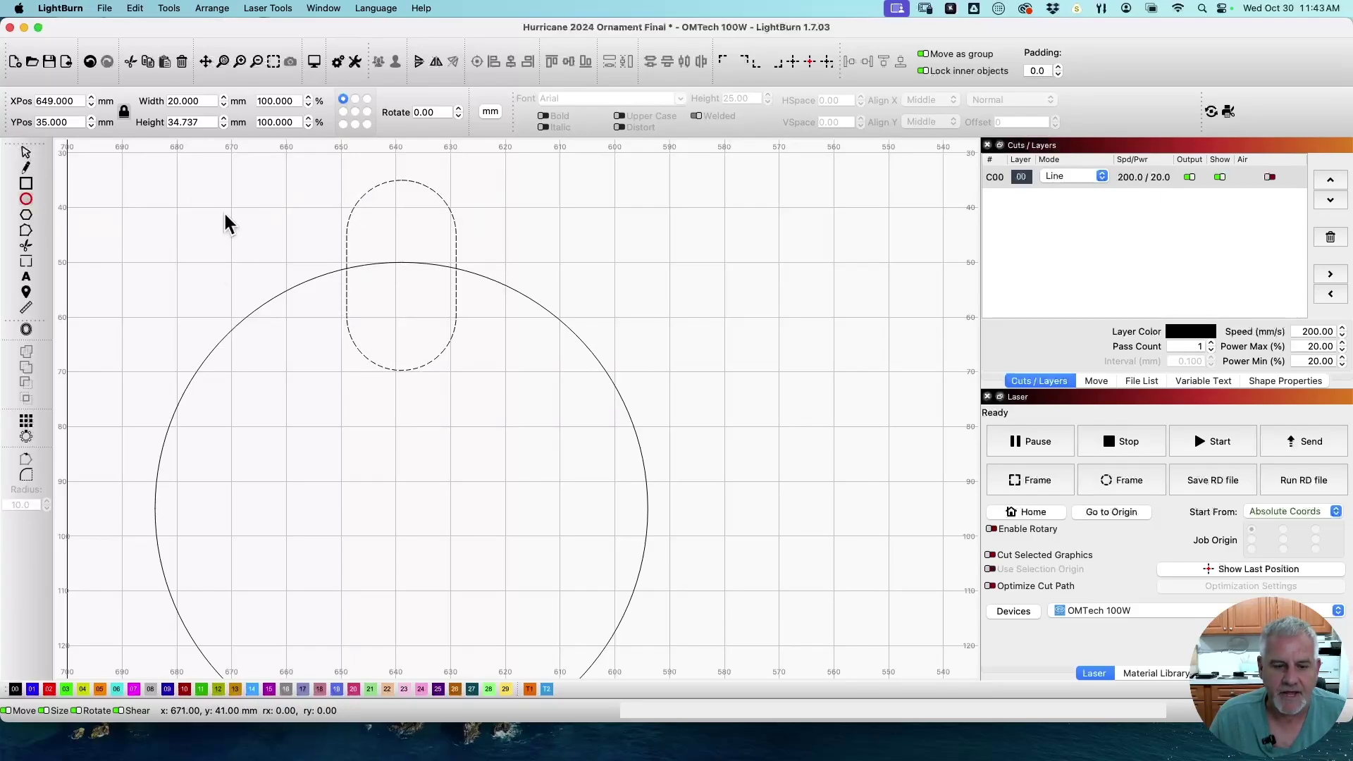
key(shift)
drag(232, 219, 242, 234)
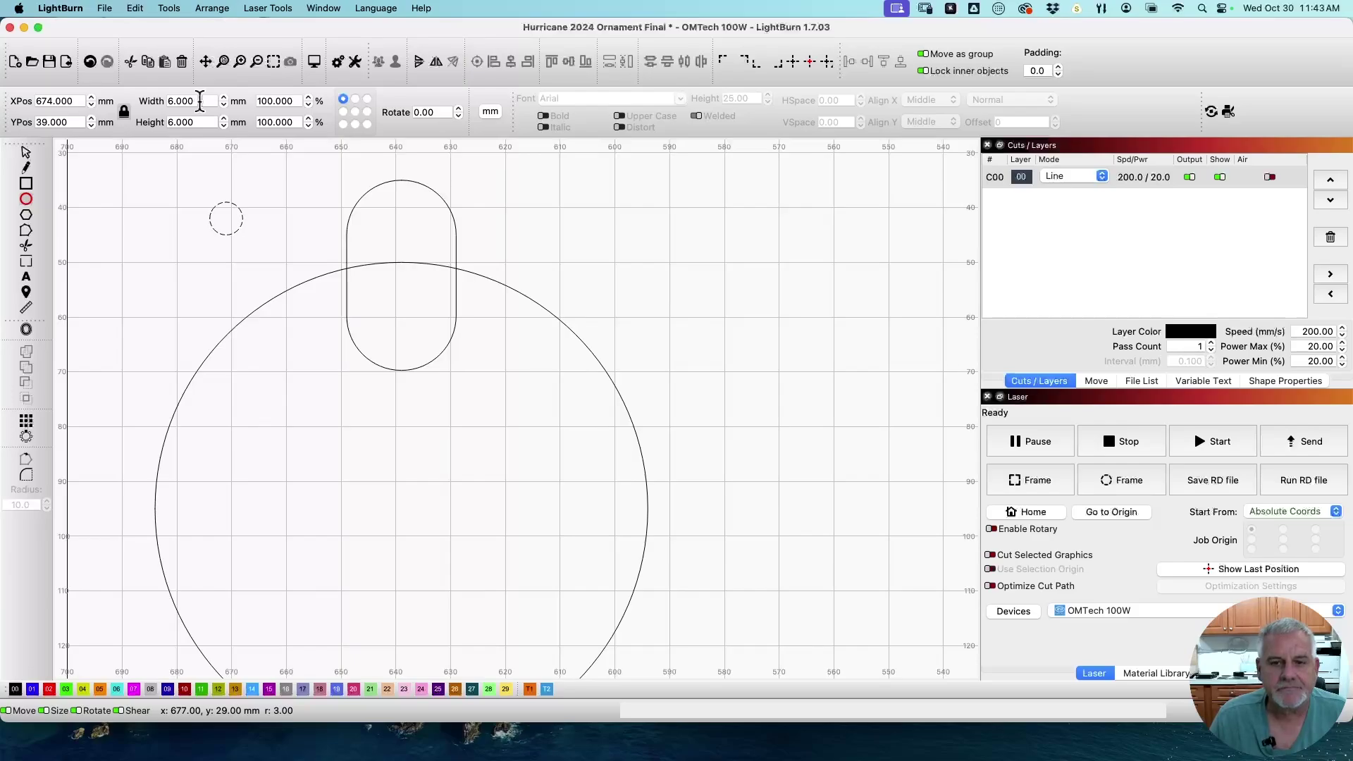
Center the small circle horizontally on the rounded tab and align their top edges
click(25, 151)
key(shift)
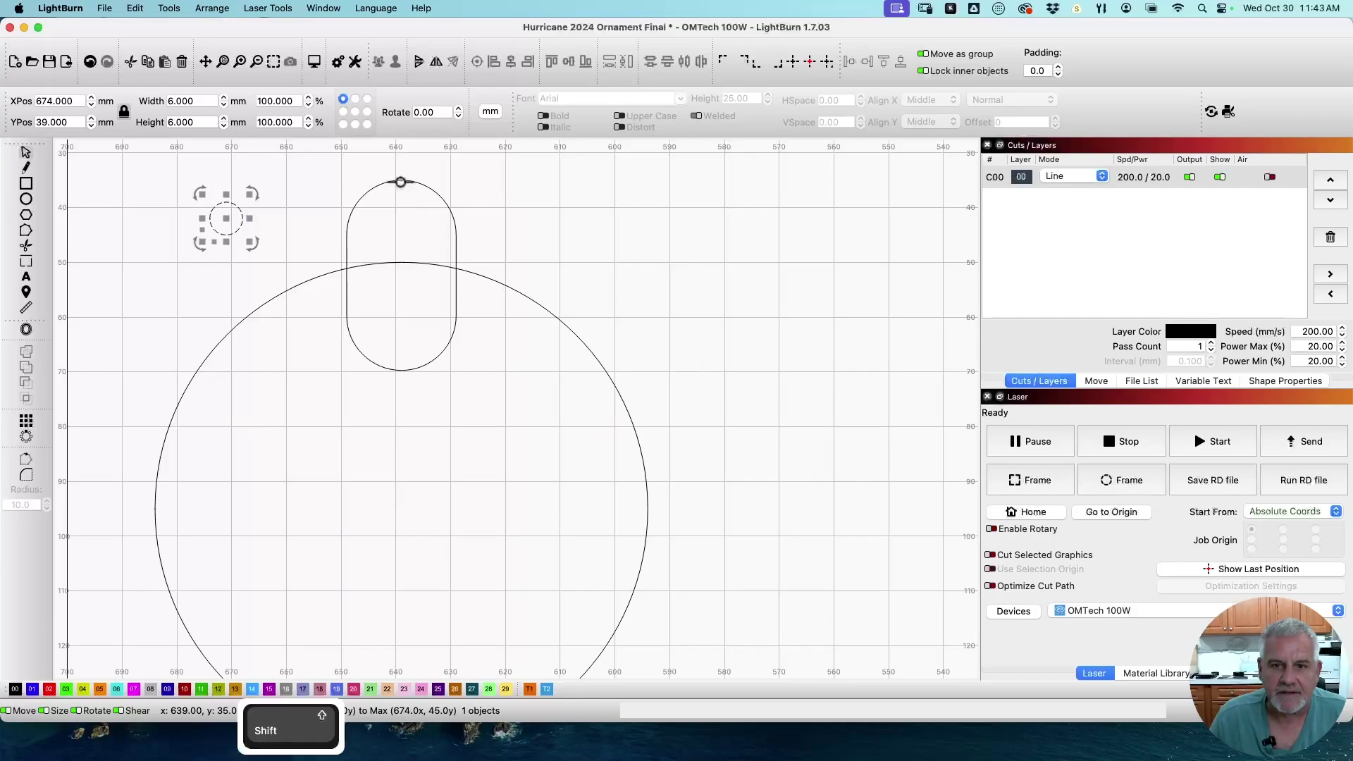
shift+click(401, 182)
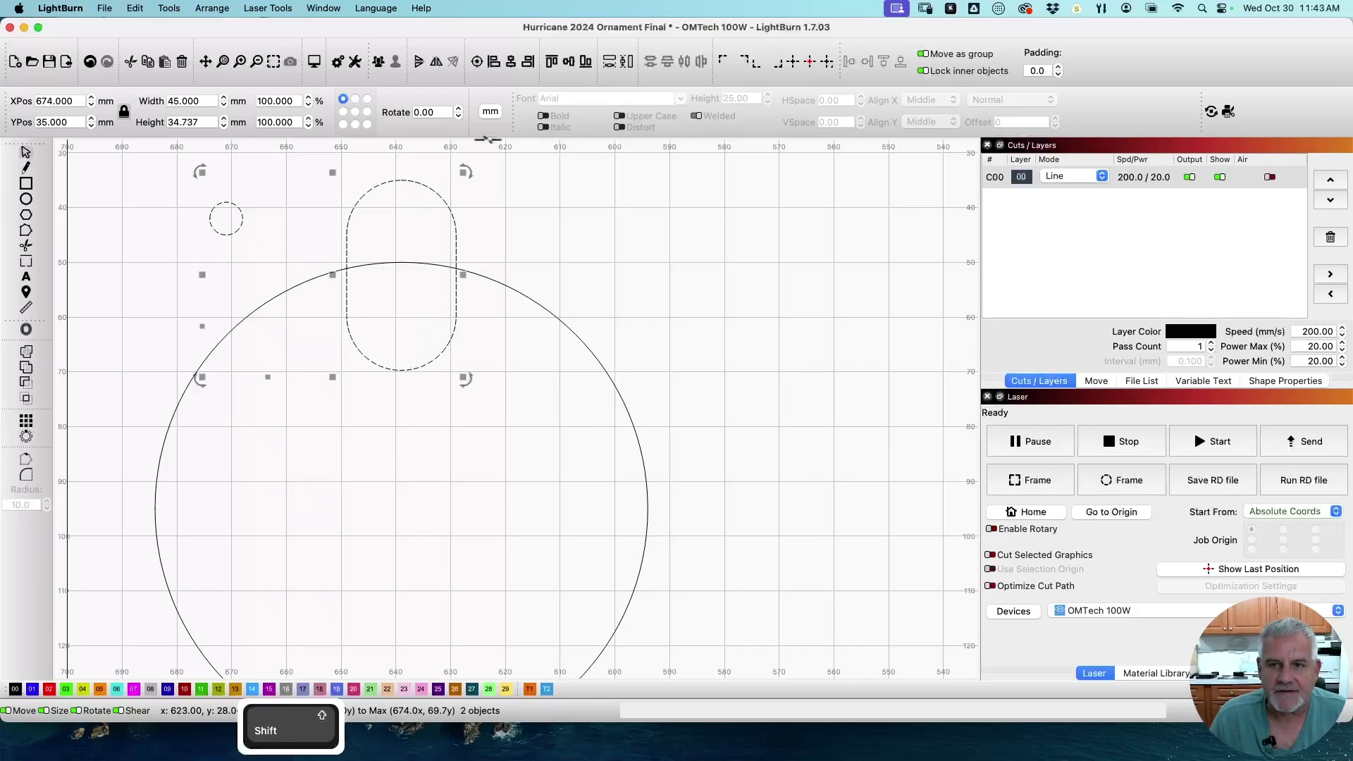
click(511, 64)
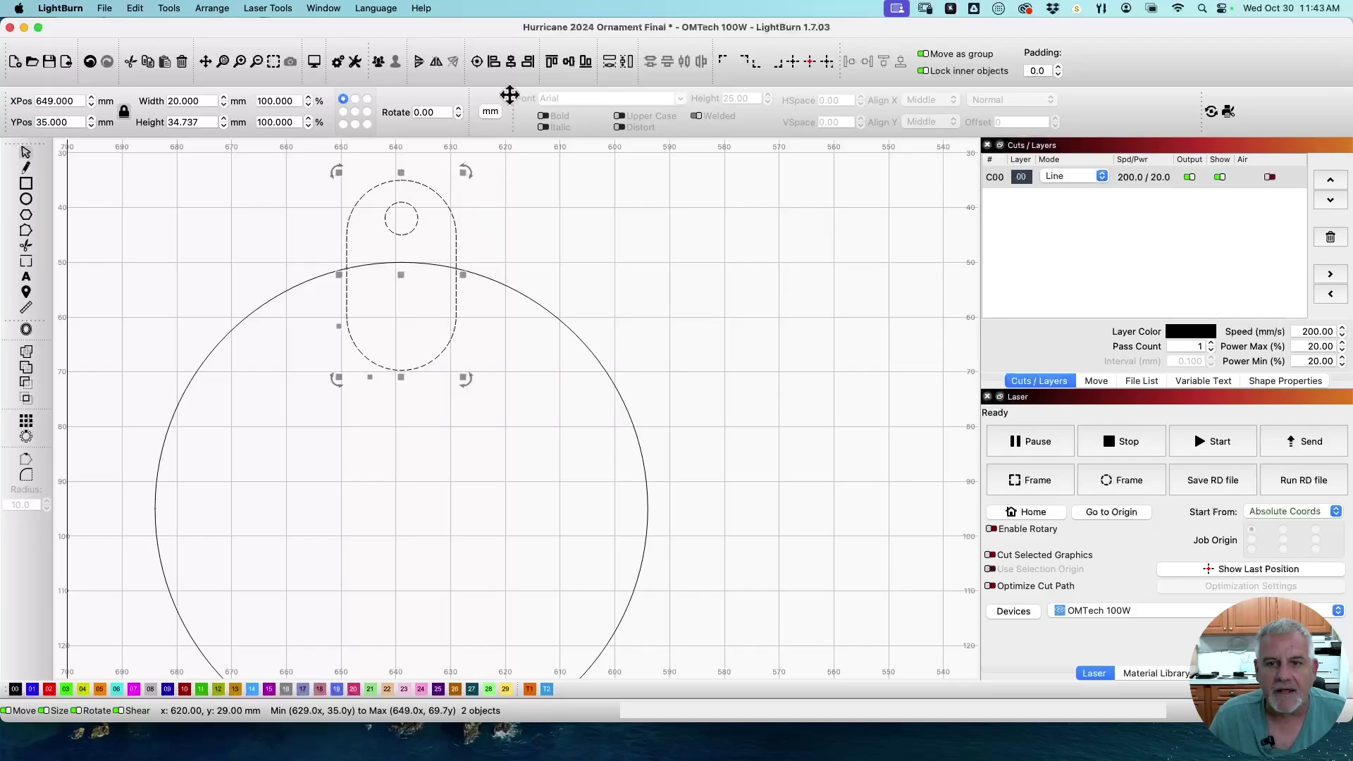
click(553, 62)
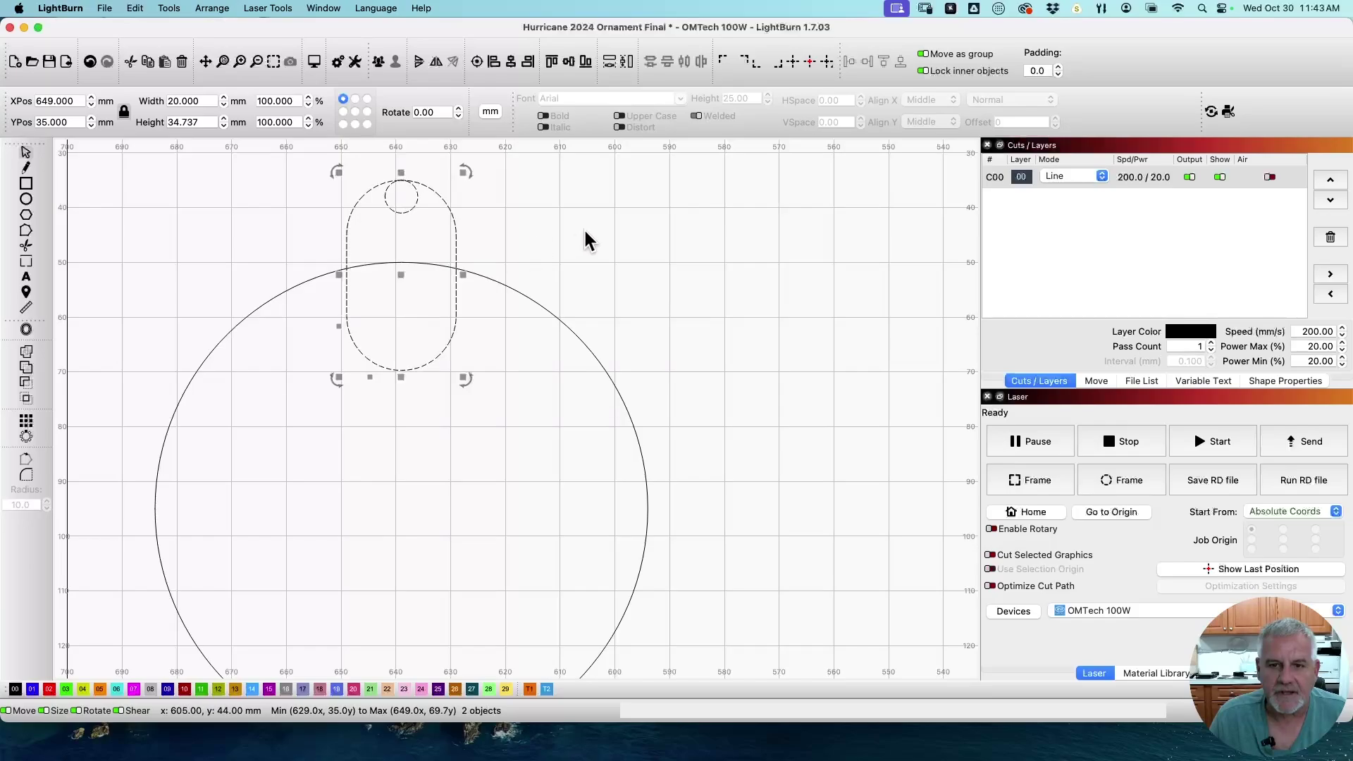
click(549, 233)
Move the small circle down inside the rounded tab by setting its Y position to 42 mm
click(403, 213)
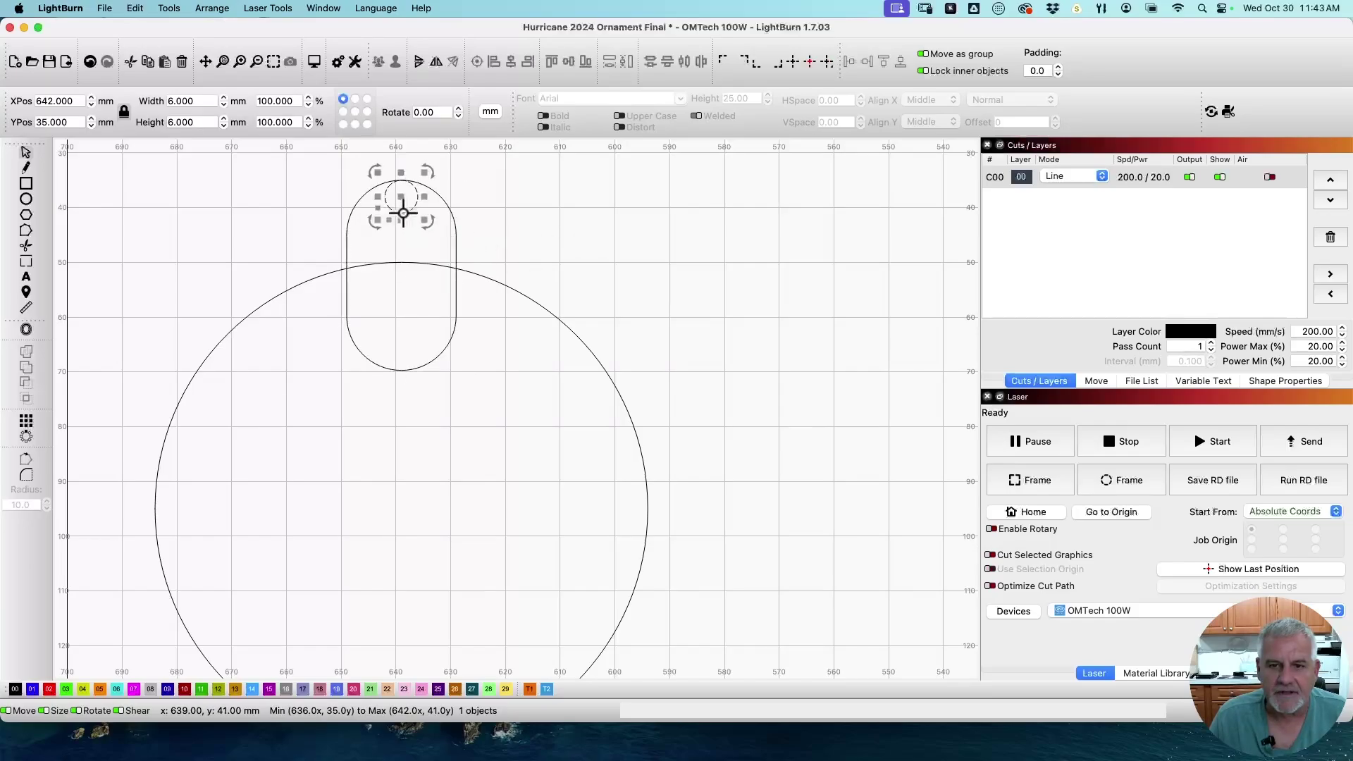
click(435, 192)
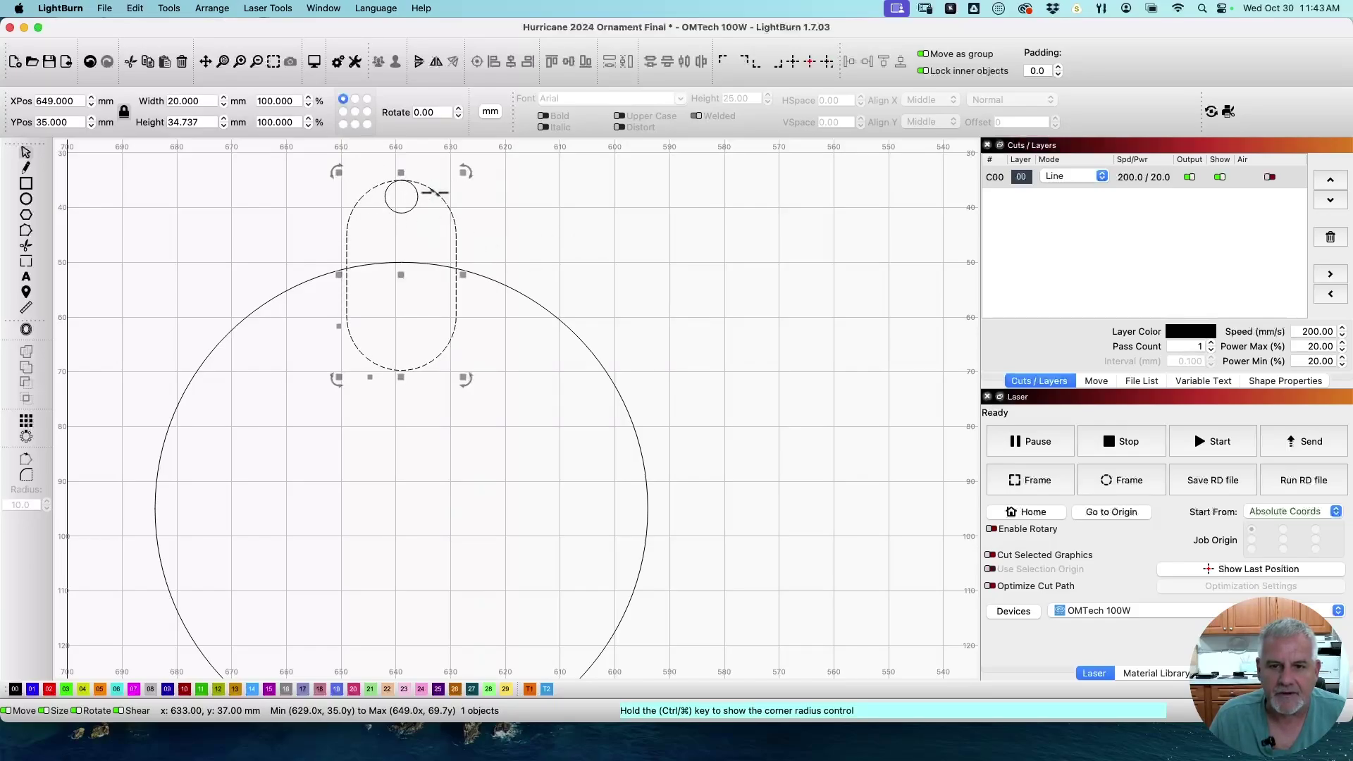
click(399, 212)
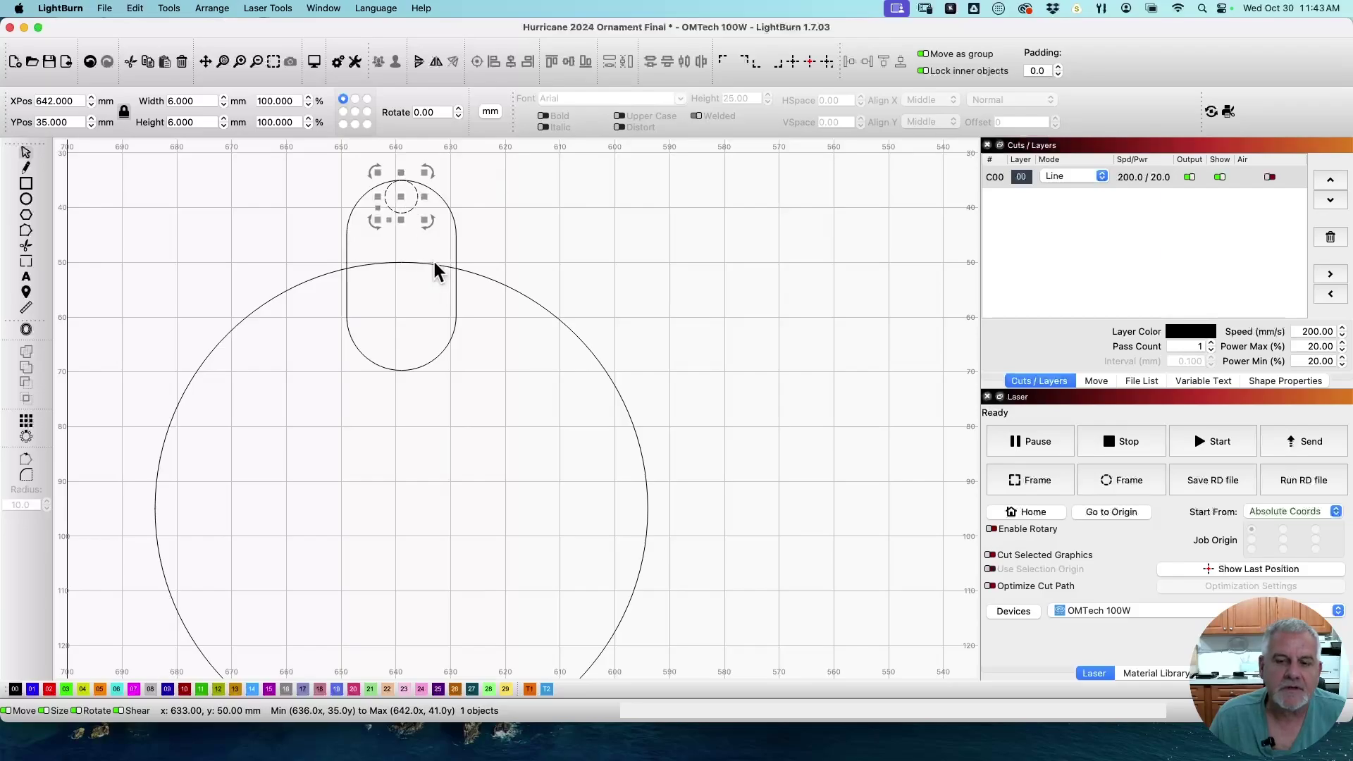
click(75, 122)
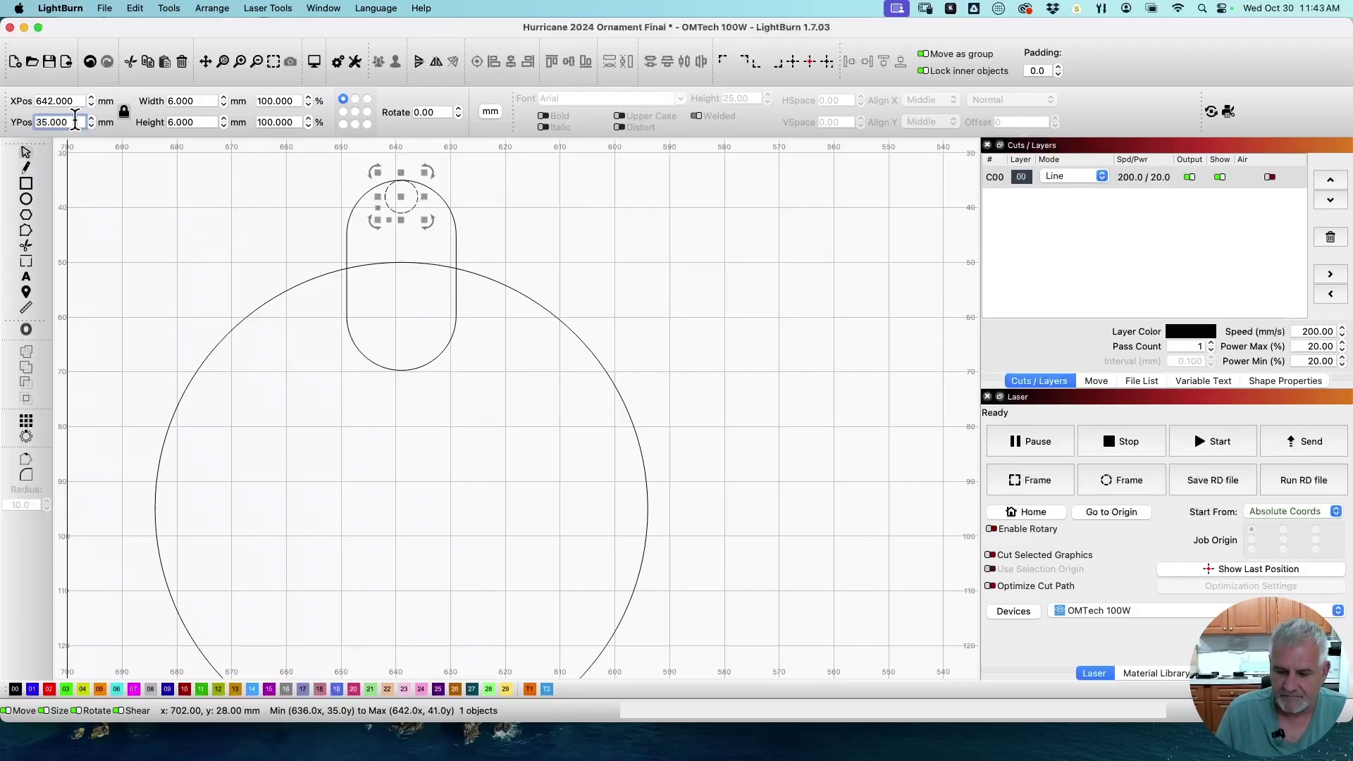
text(42)
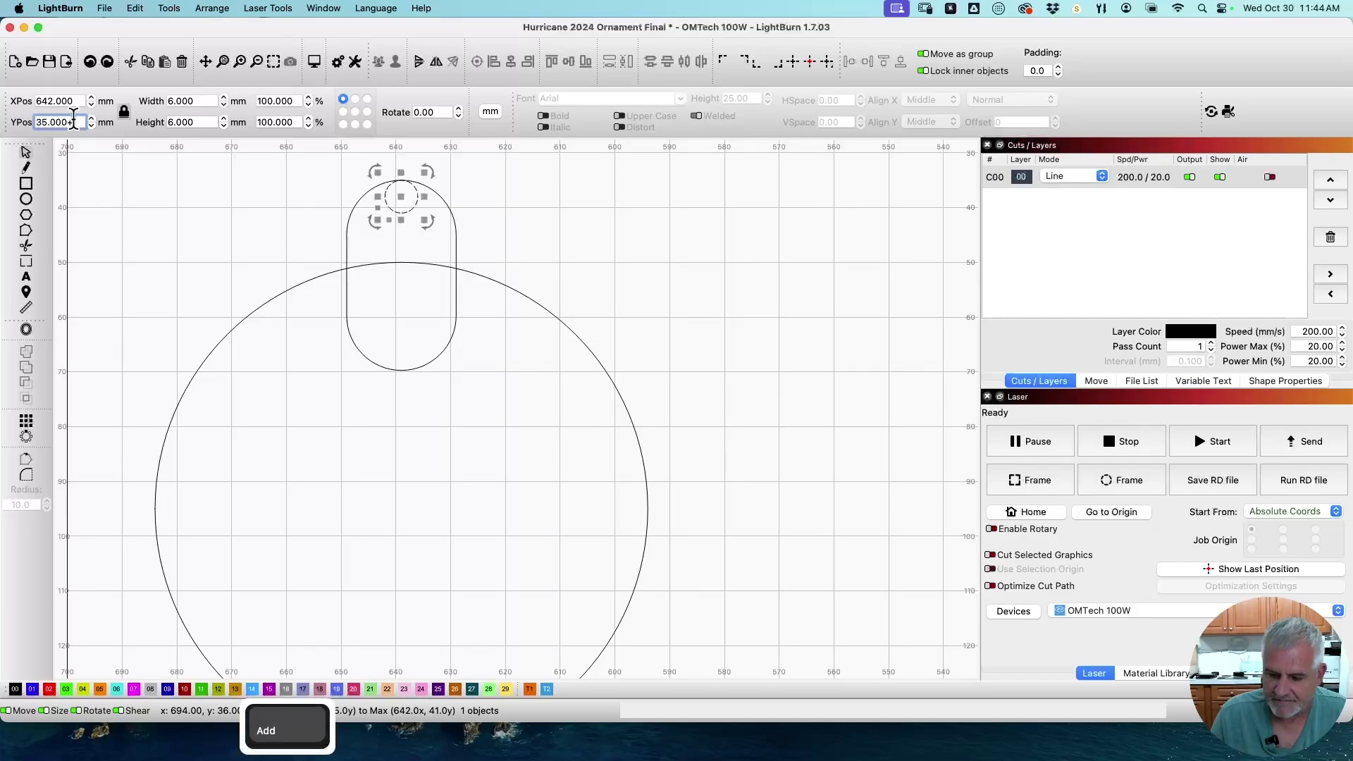
key(Return)
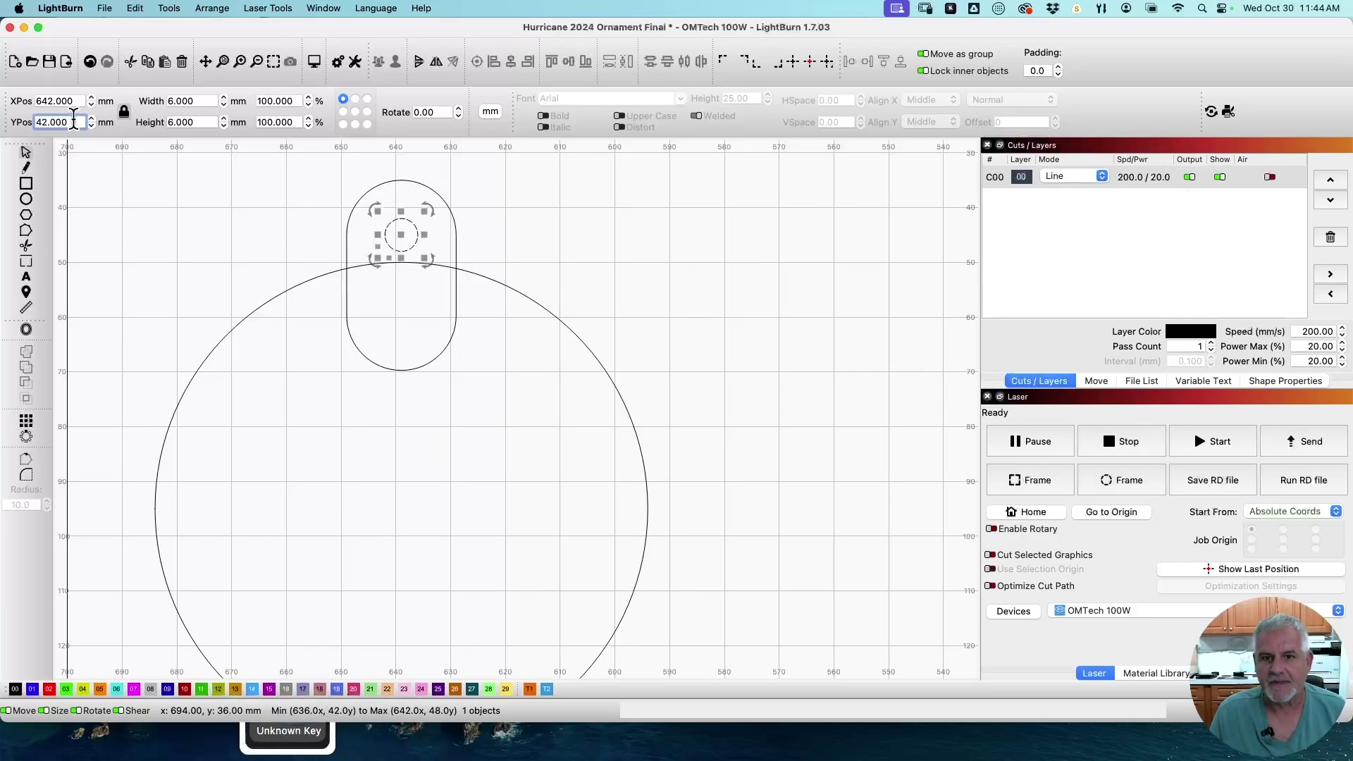
click(247, 267)
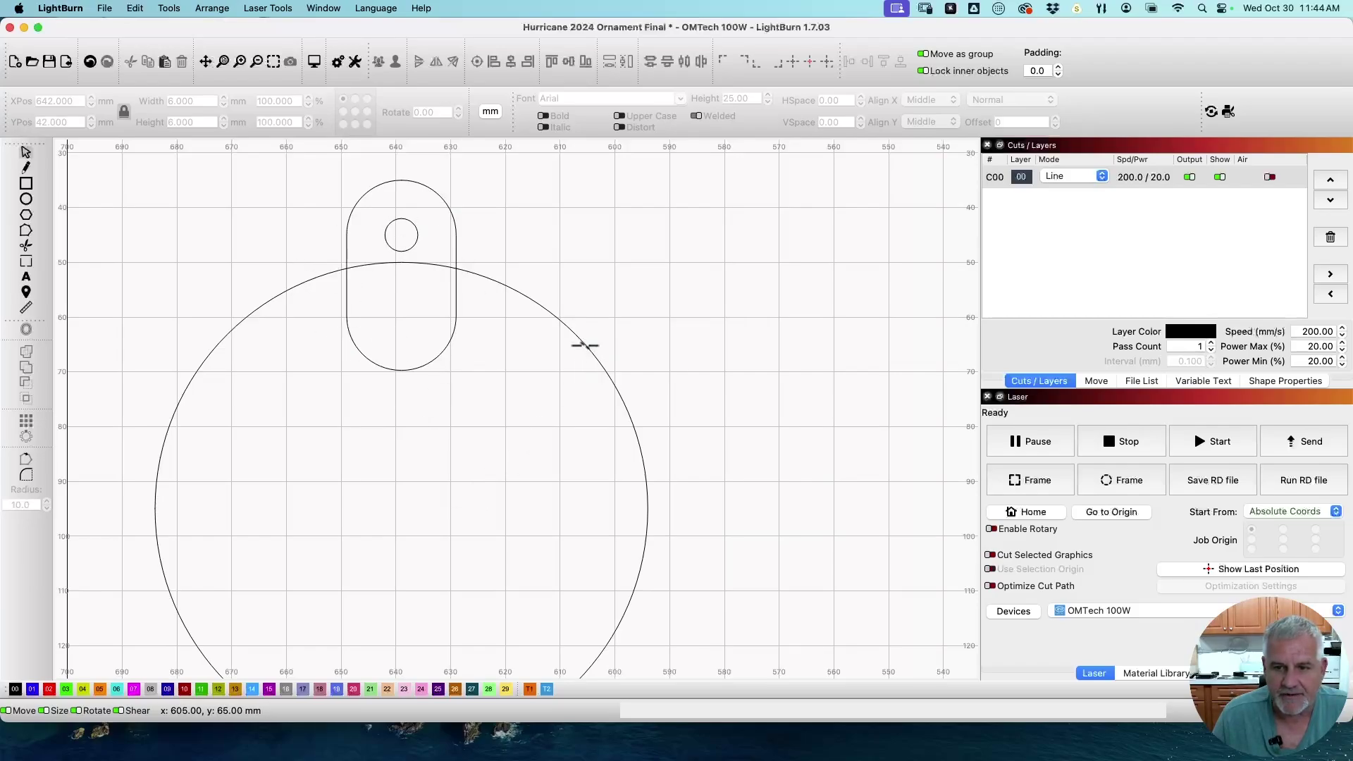
Duplicate the large 90 mm circle in place
click(585, 346)
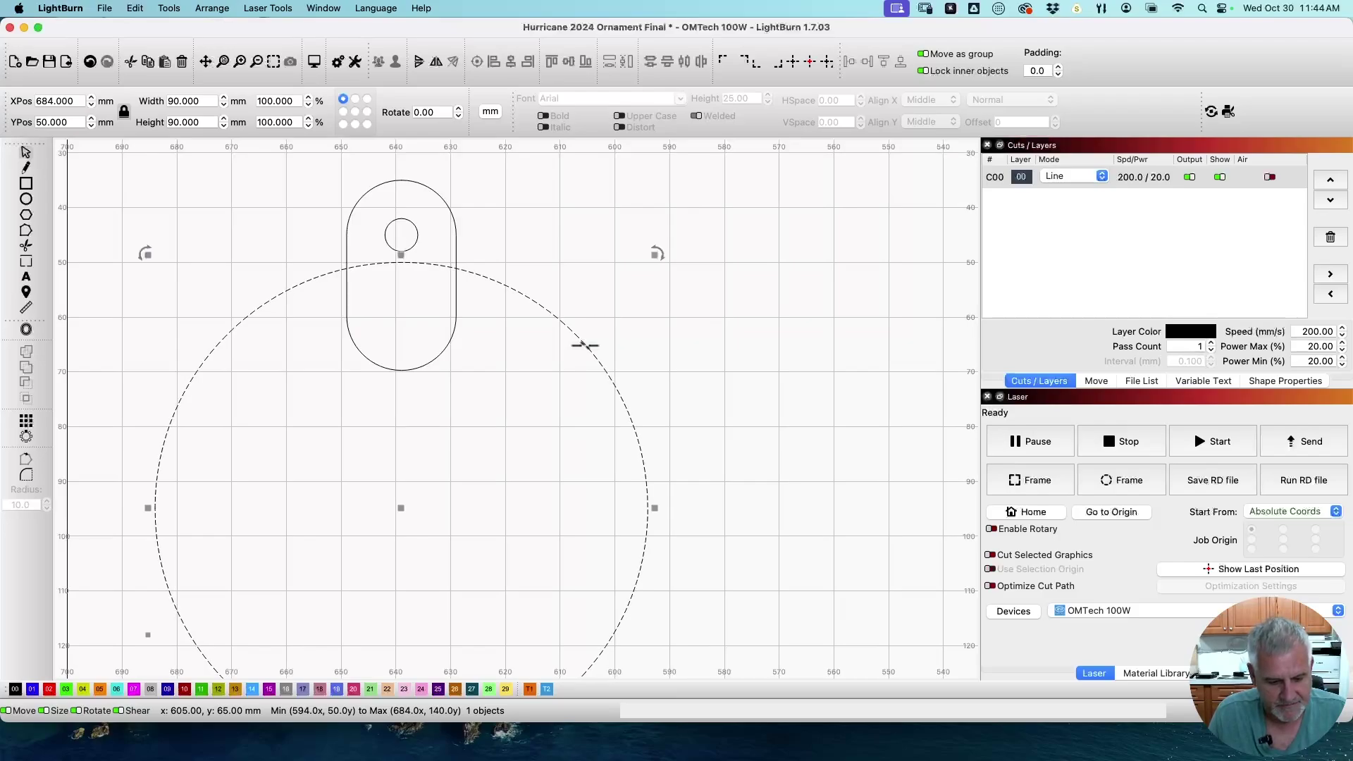
key(super+d)
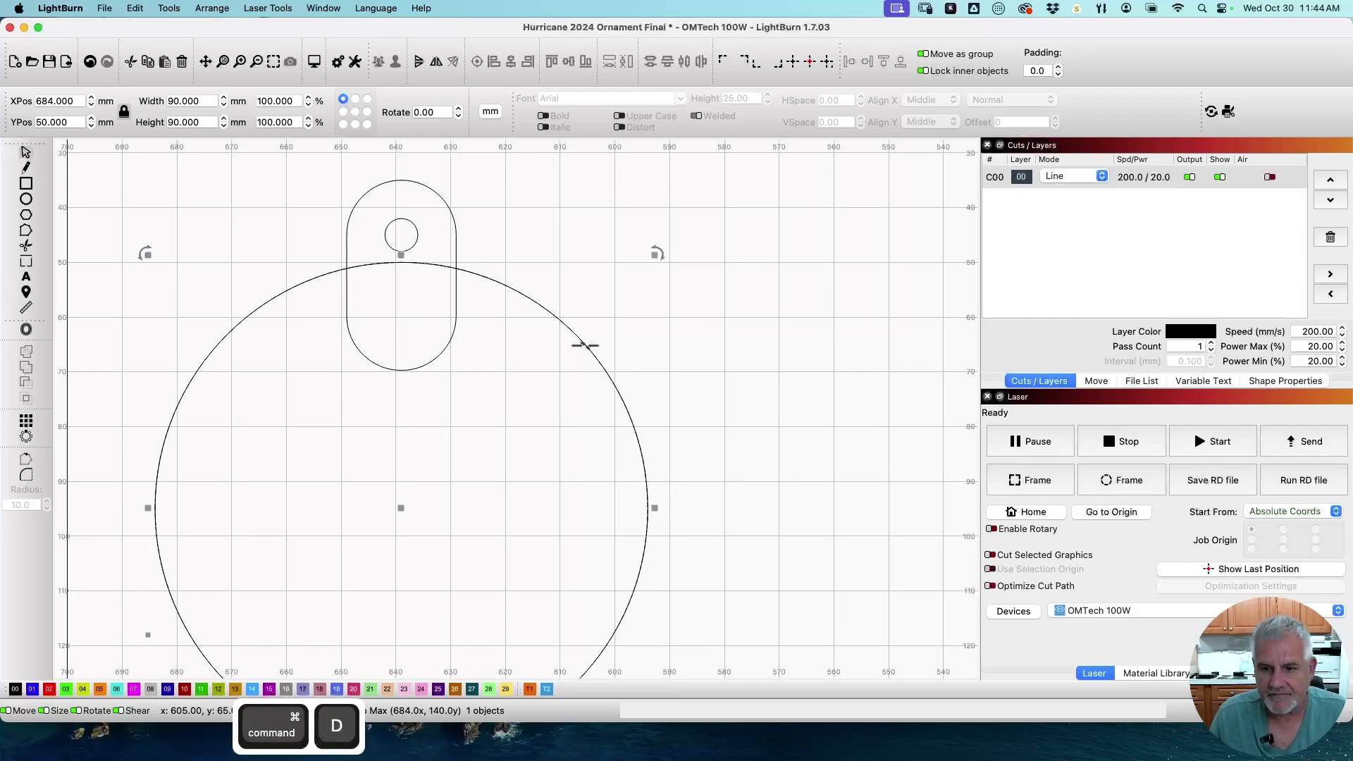
Assign the duplicated 90 mm circle to tool layer T2 and hide that layer
click(546, 690)
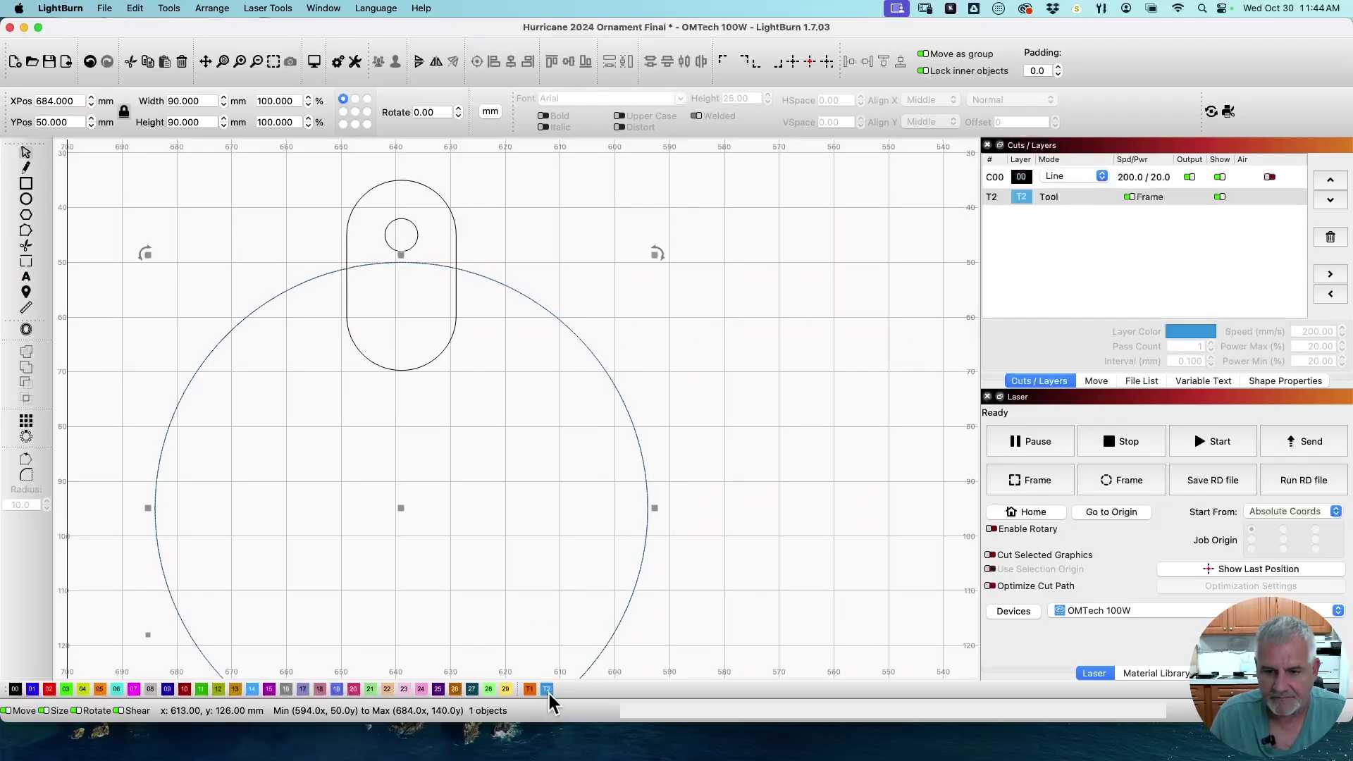
click(1220, 196)
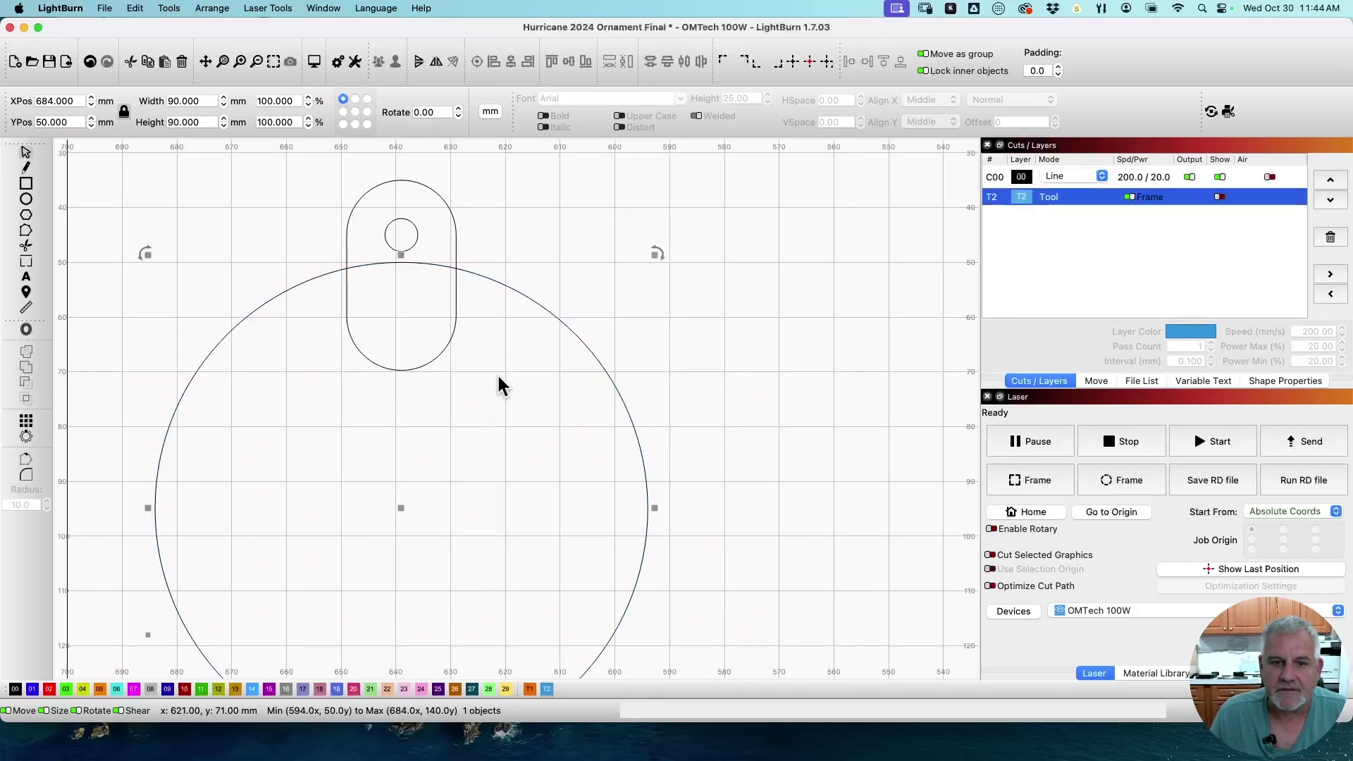
click(547, 248)
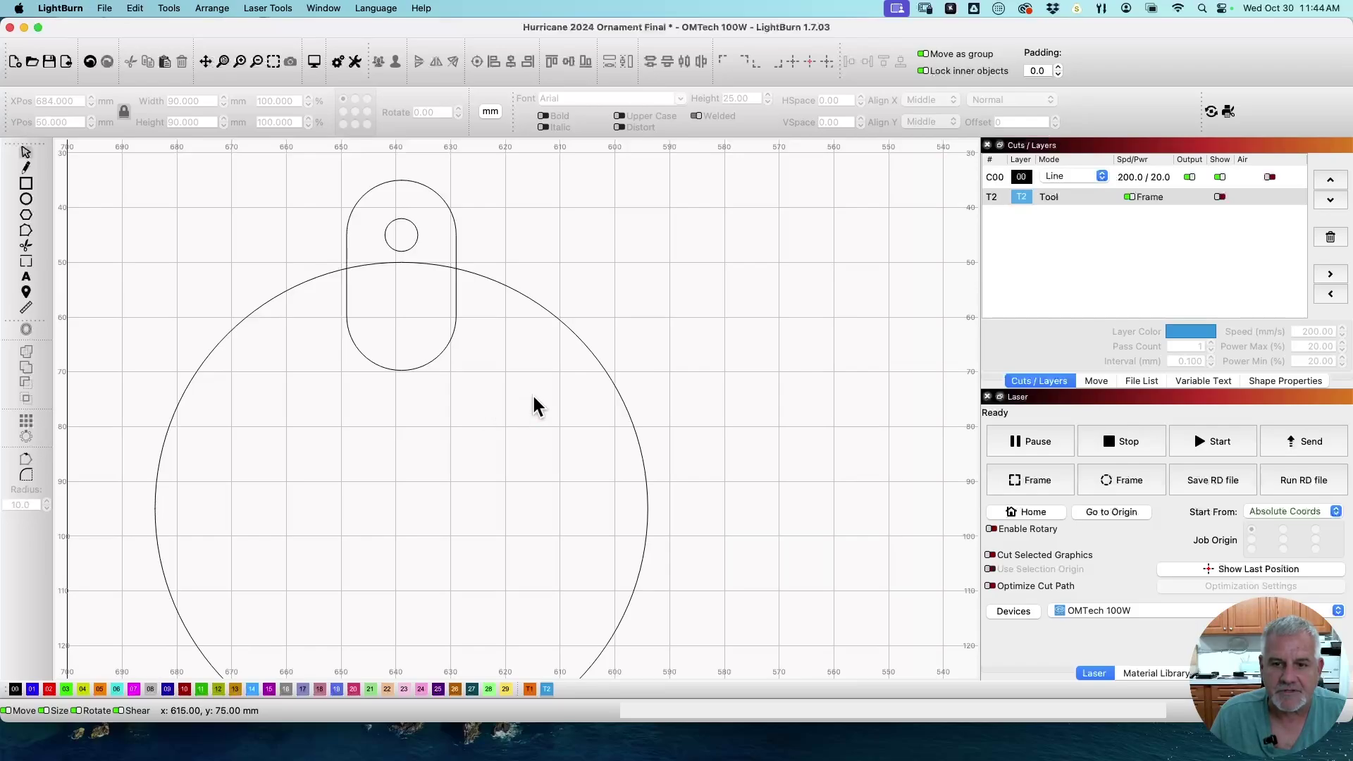
Weld the large black circle, the rounded tab and the small hole into one ornament outline
drag(535, 412, 285, 198)
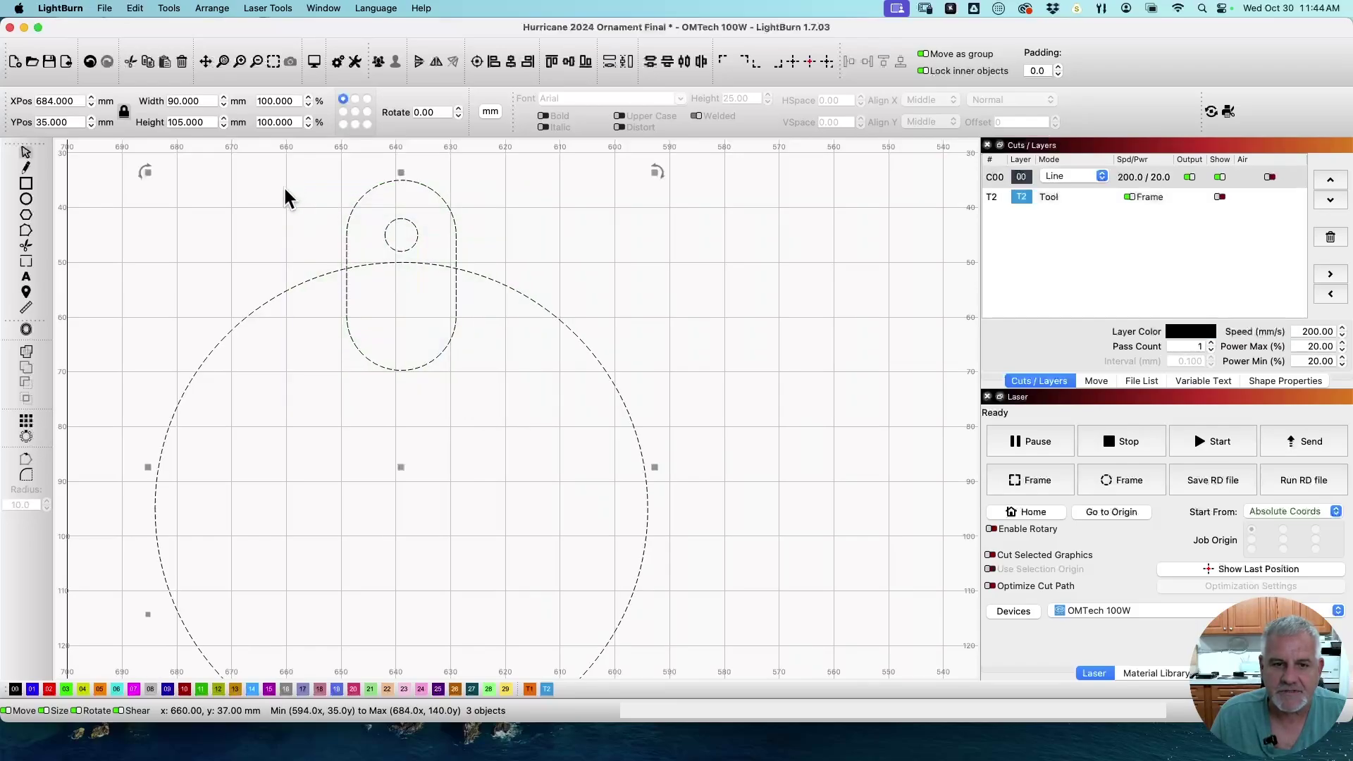
click(26, 351)
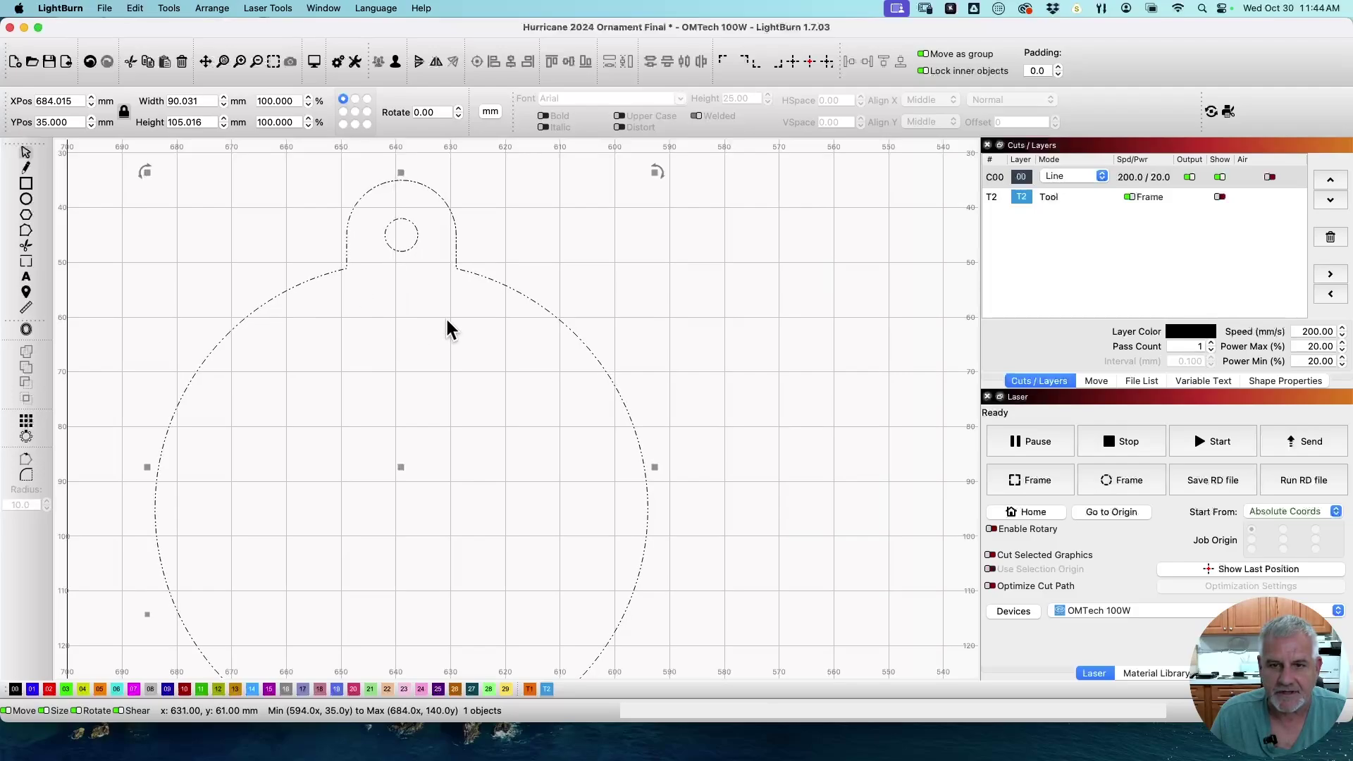
click(749, 376)
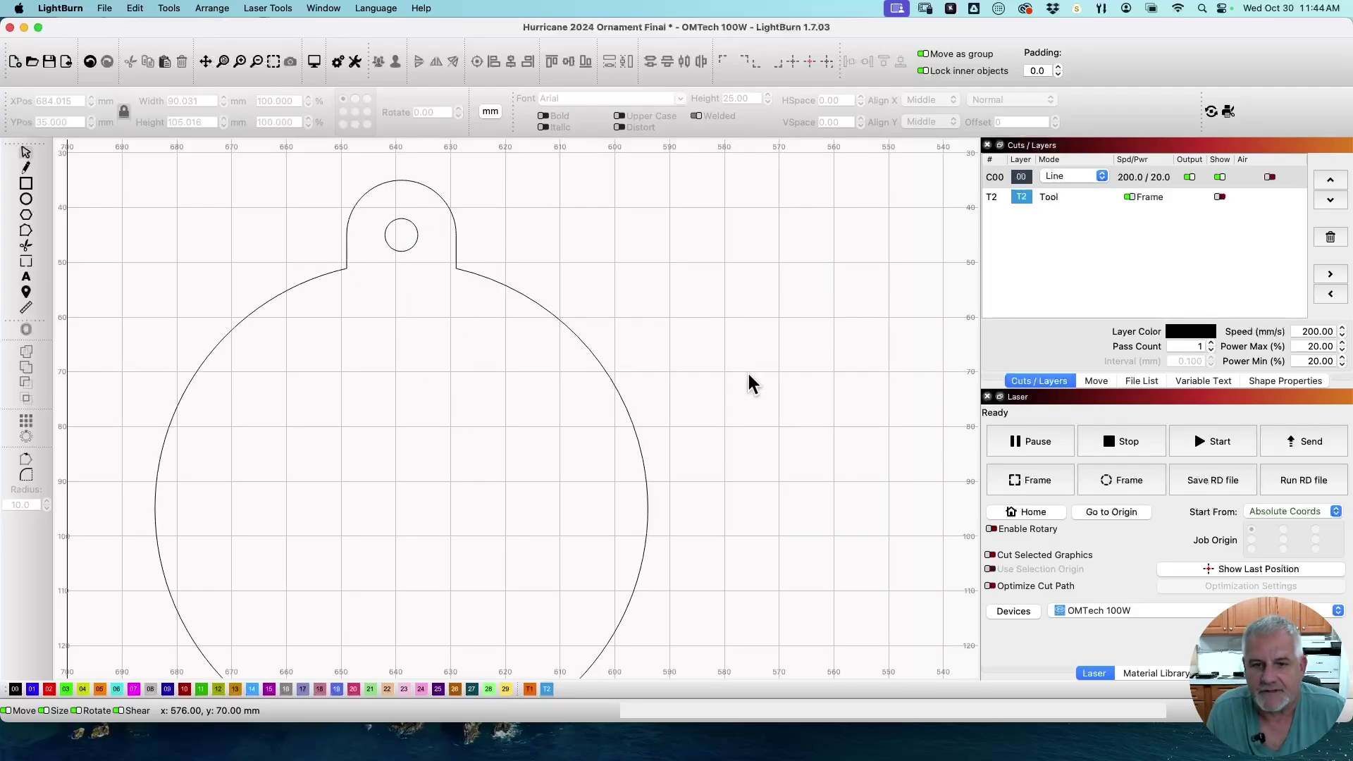
Assign the welded ornament outline to the red layer 02
scroll(701, 396, down, 4)
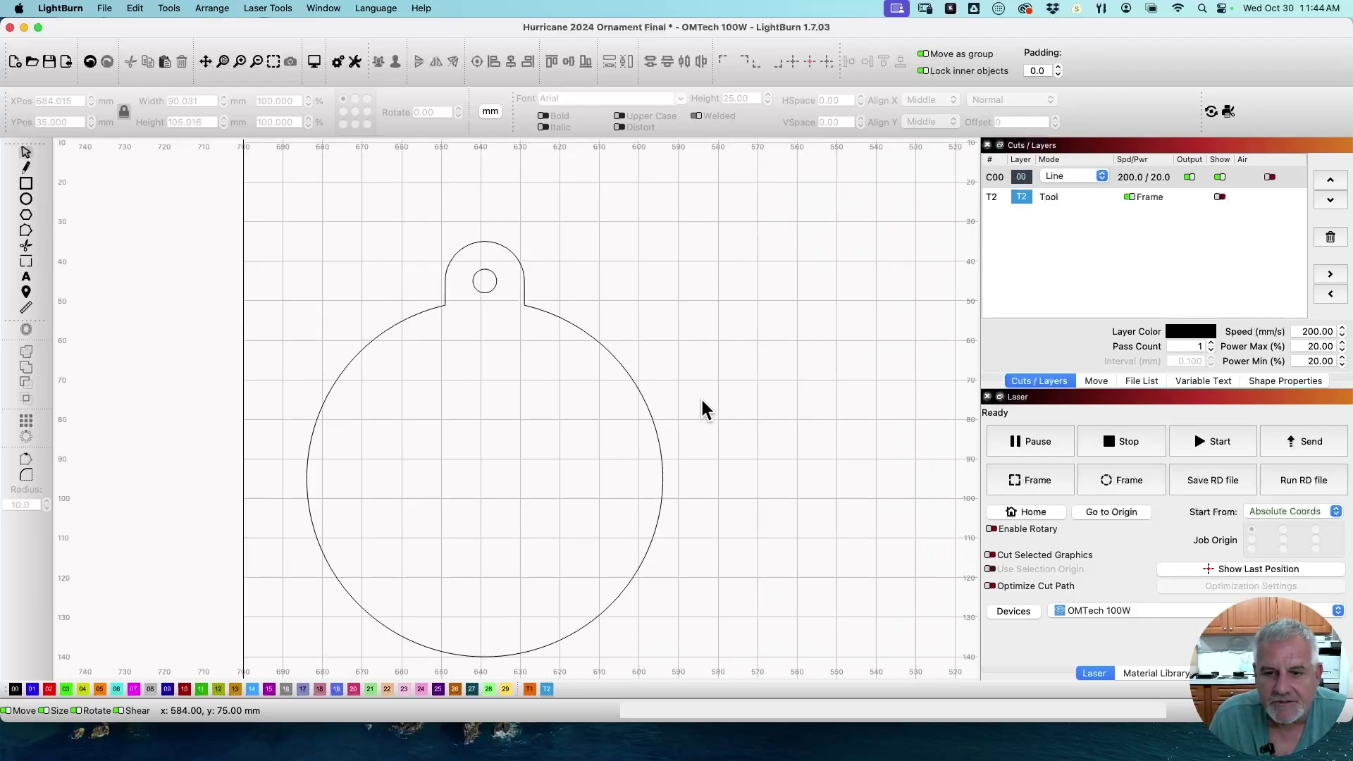
click(653, 403)
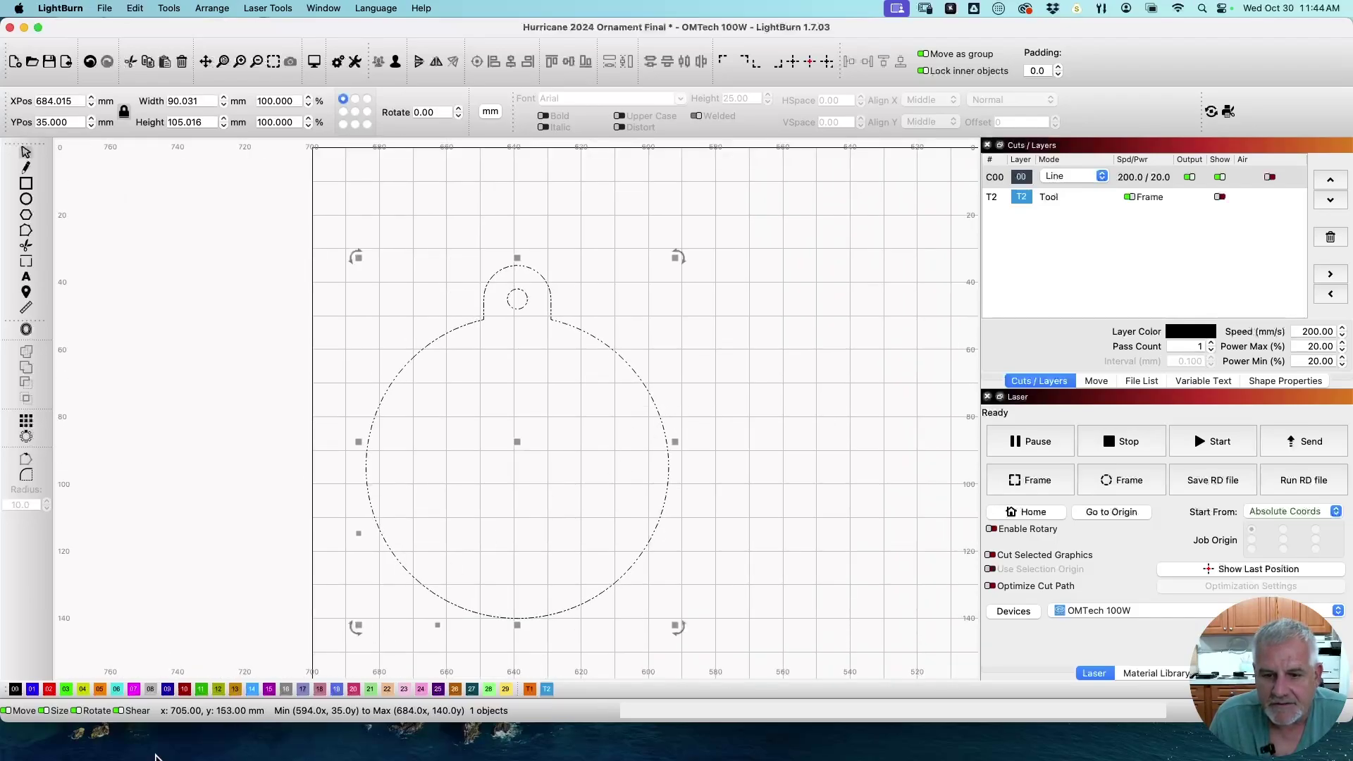
click(49, 690)
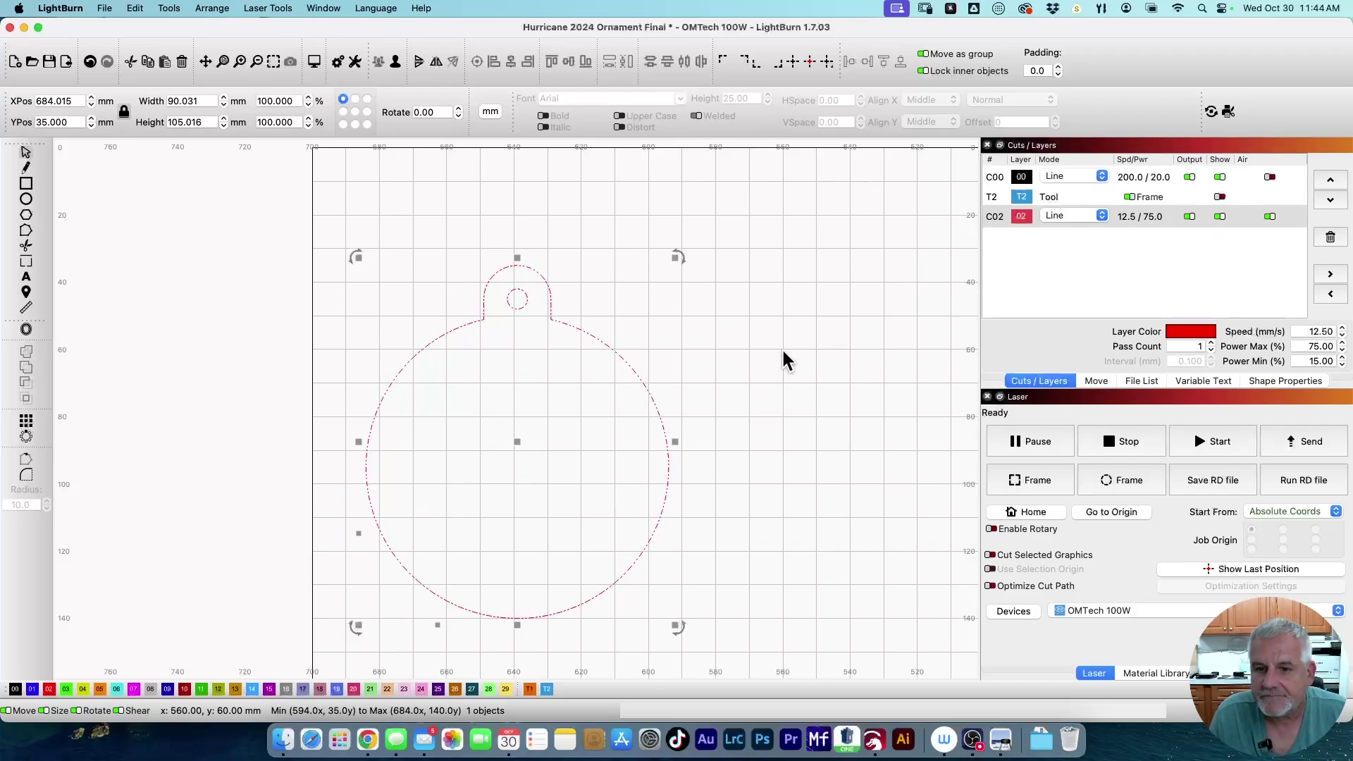
Try to center the hurricane spiral artwork directly on the red ornament outline
scroll(916, 409, down, 3)
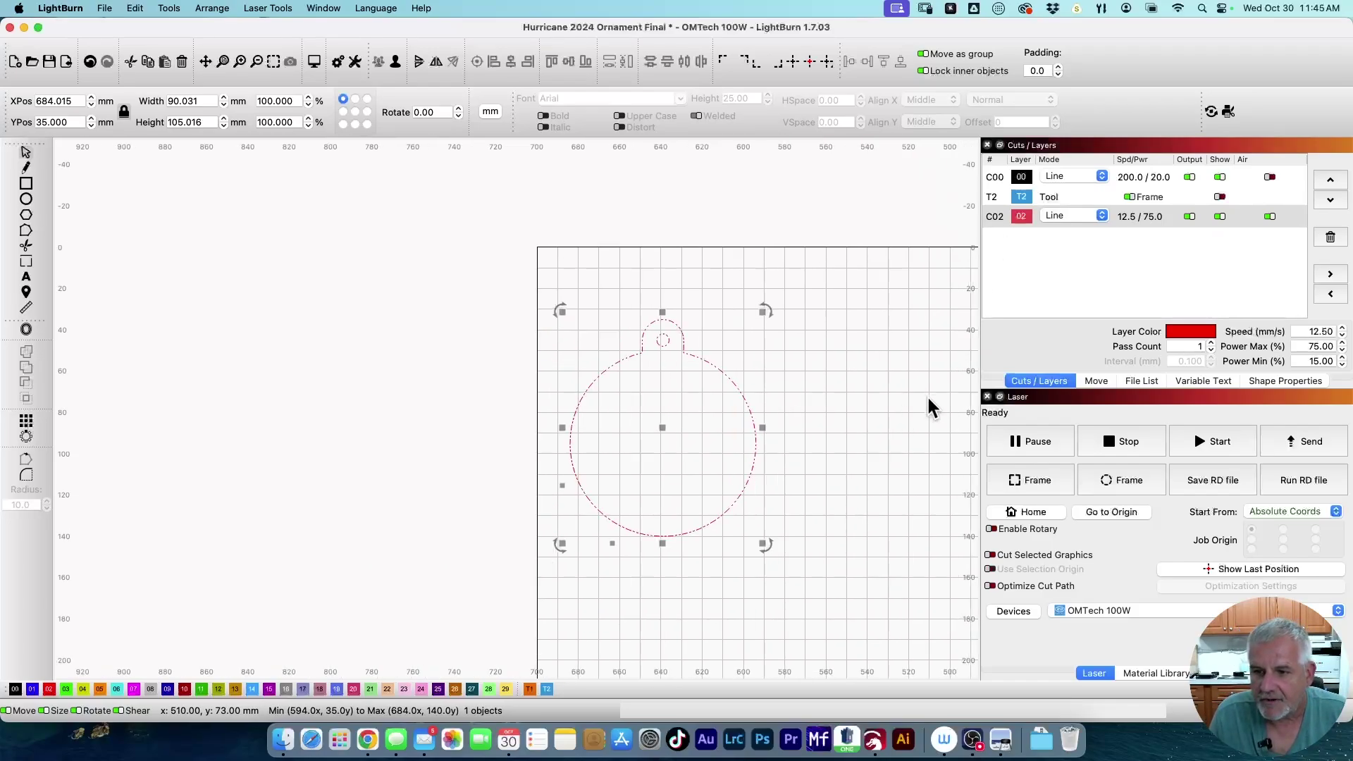
scroll(810, 394, right, 6)
click(874, 465)
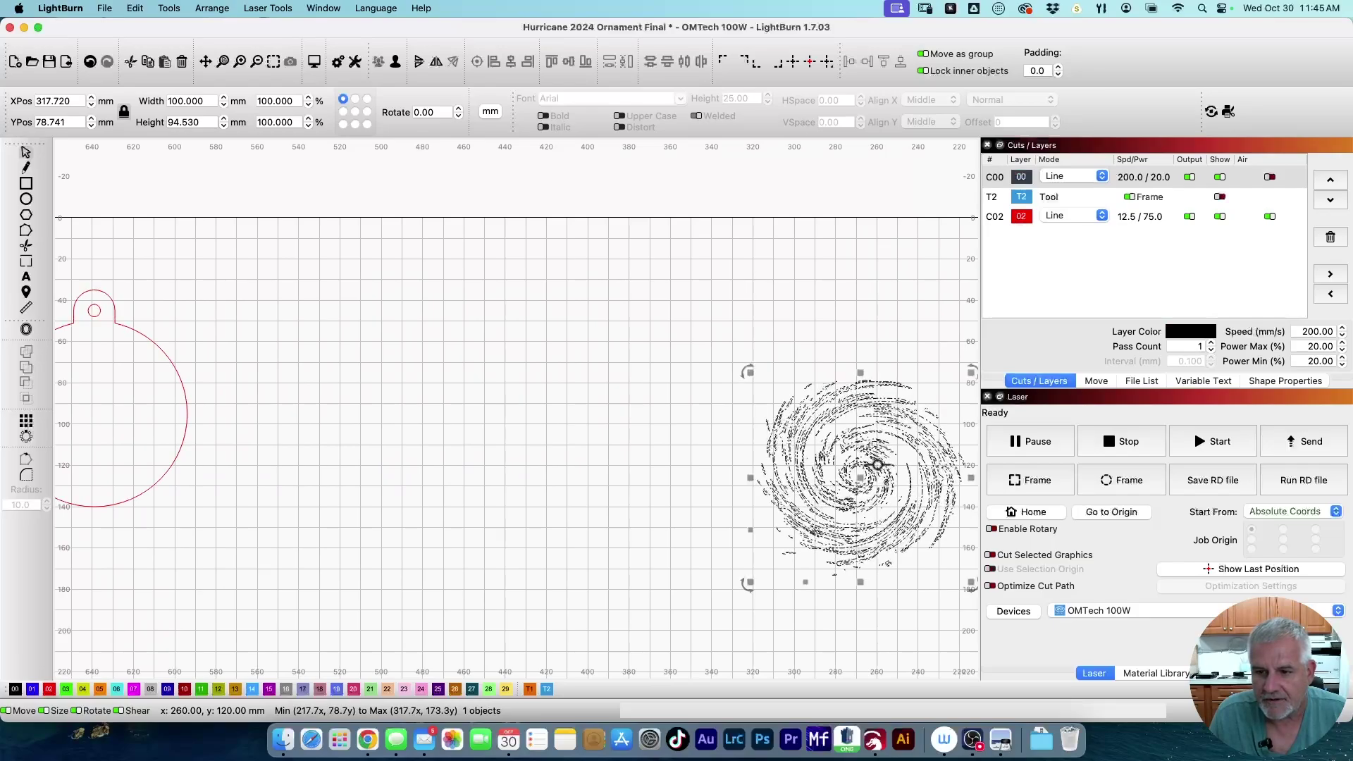
shift+click(185, 413)
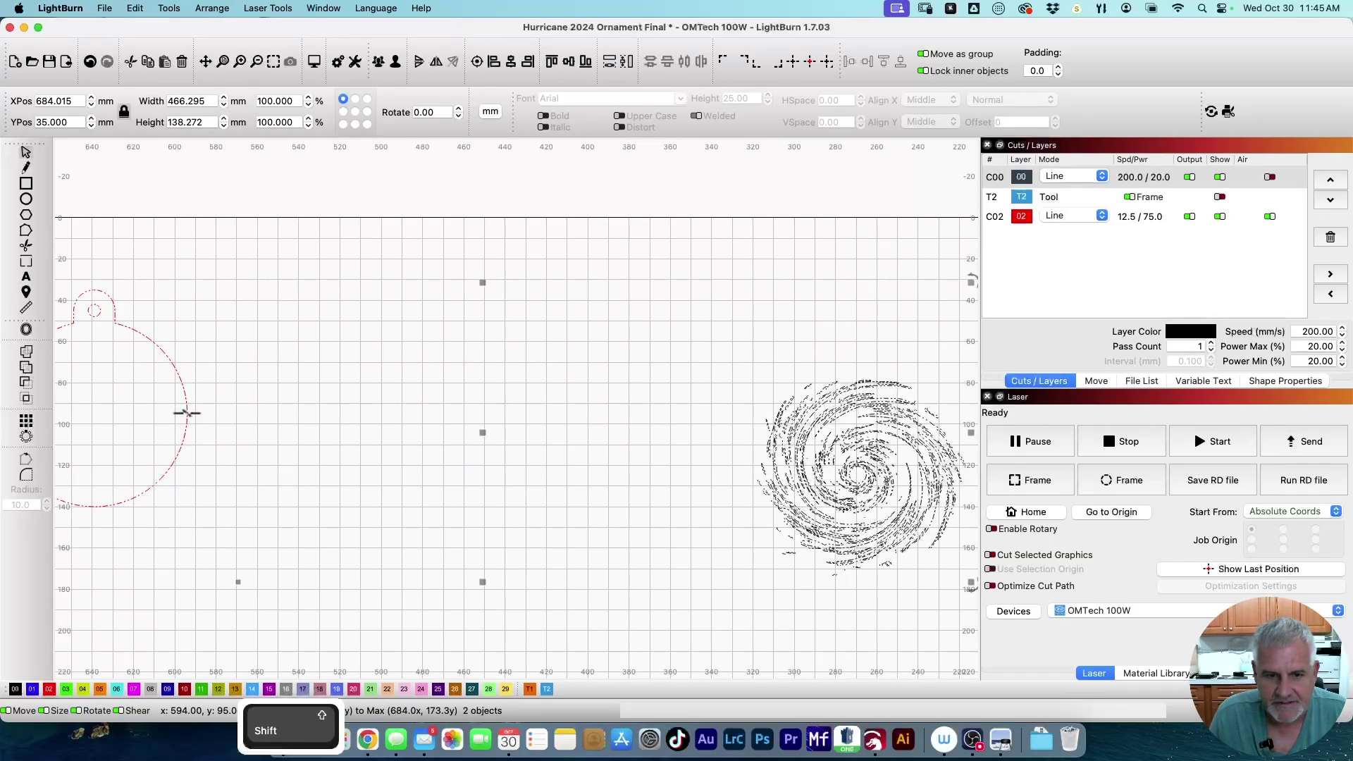
click(477, 61)
drag(310, 388, 710, 392)
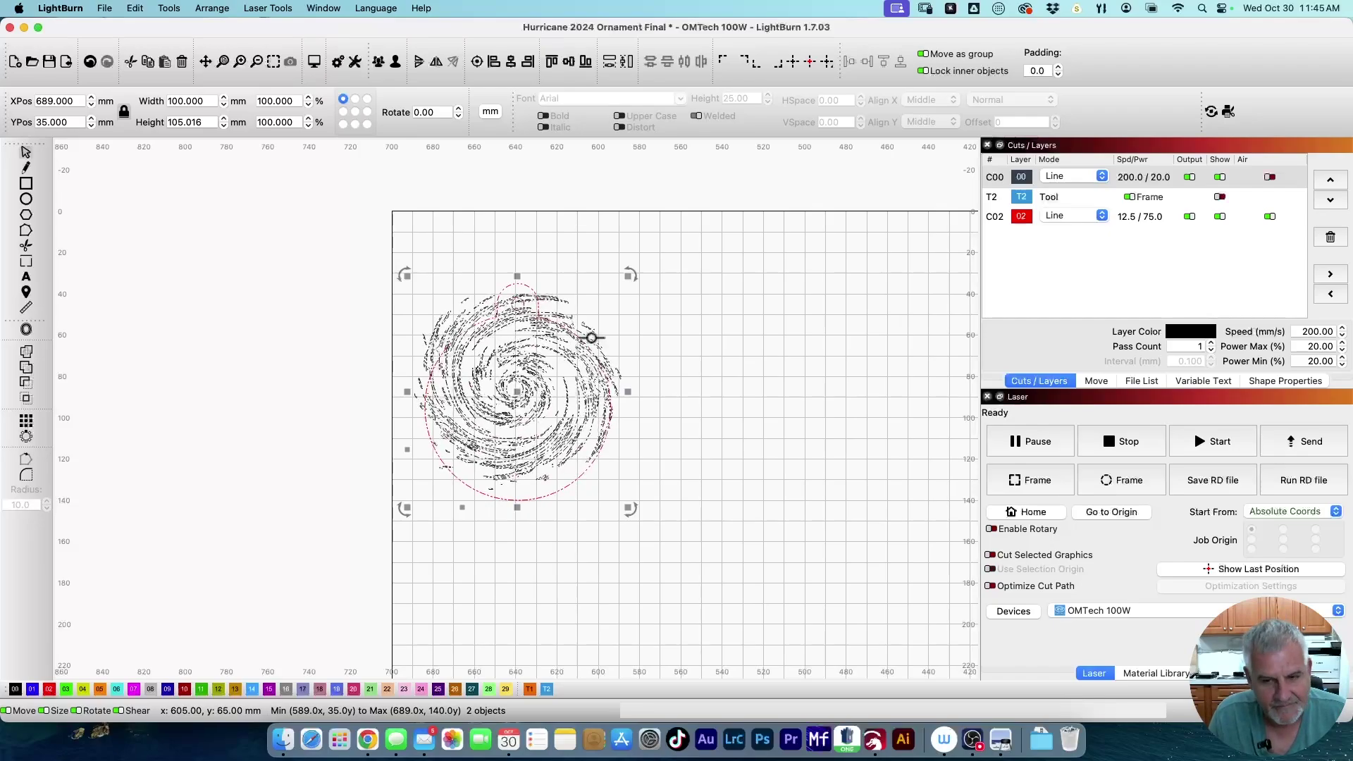
Show tool layer T2 and try to align its guide circle and the hurricane artwork by their centers
click(1221, 197)
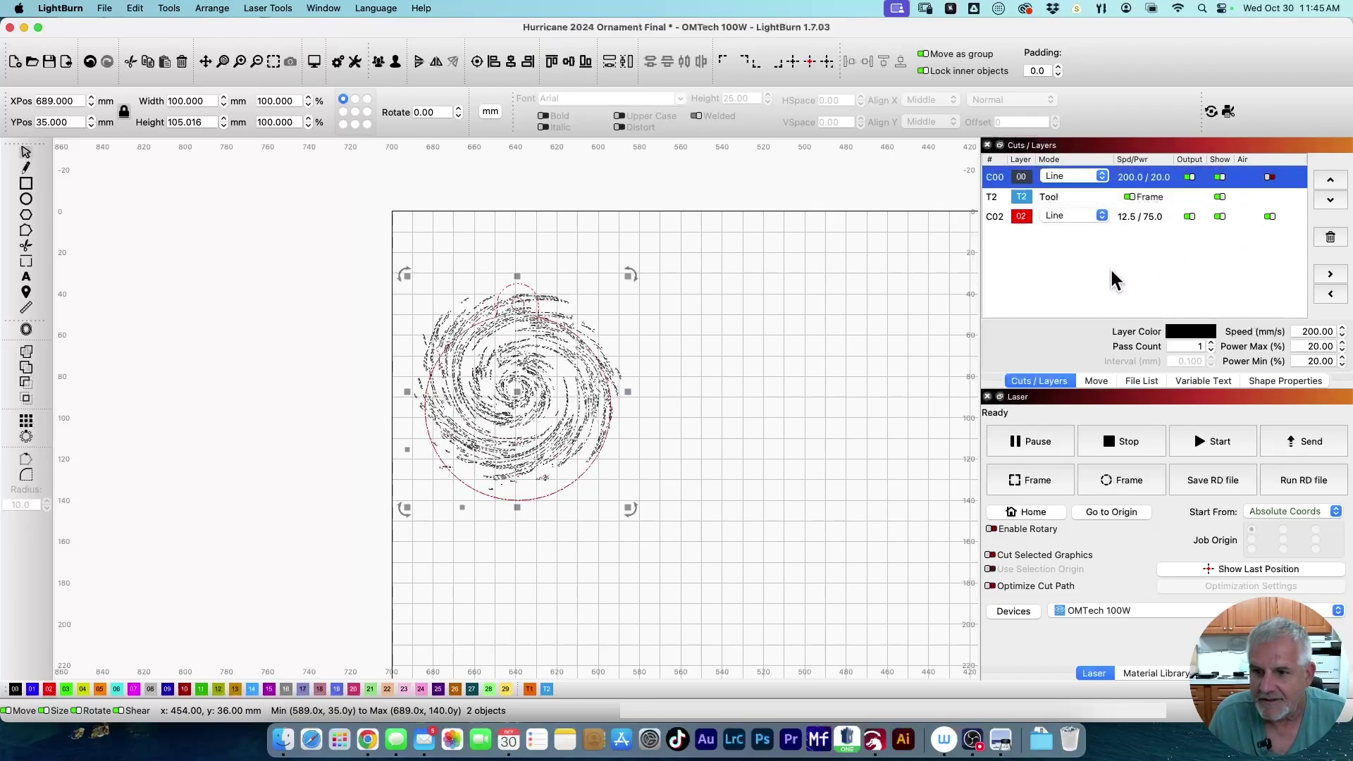
click(682, 375)
scroll(577, 384, up, 3)
scroll(577, 384, up, 5)
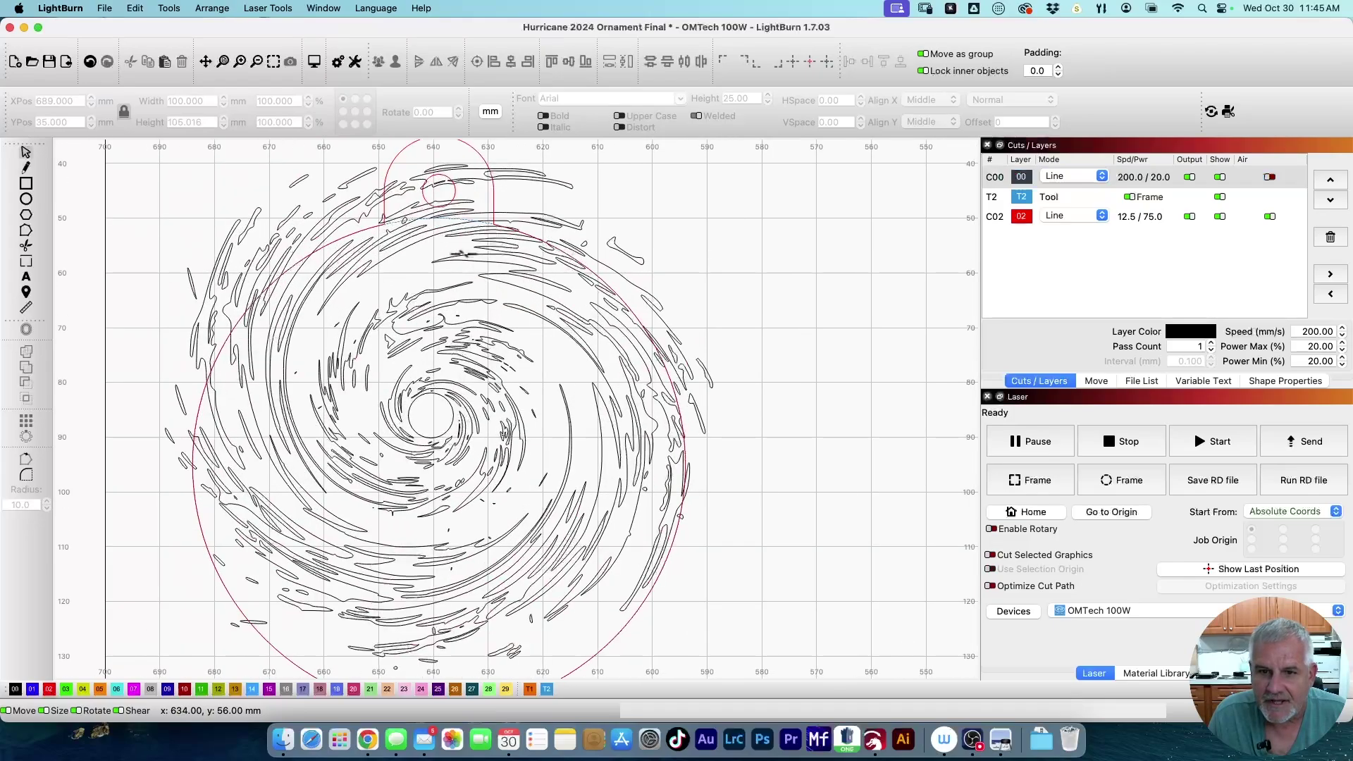
click(460, 198)
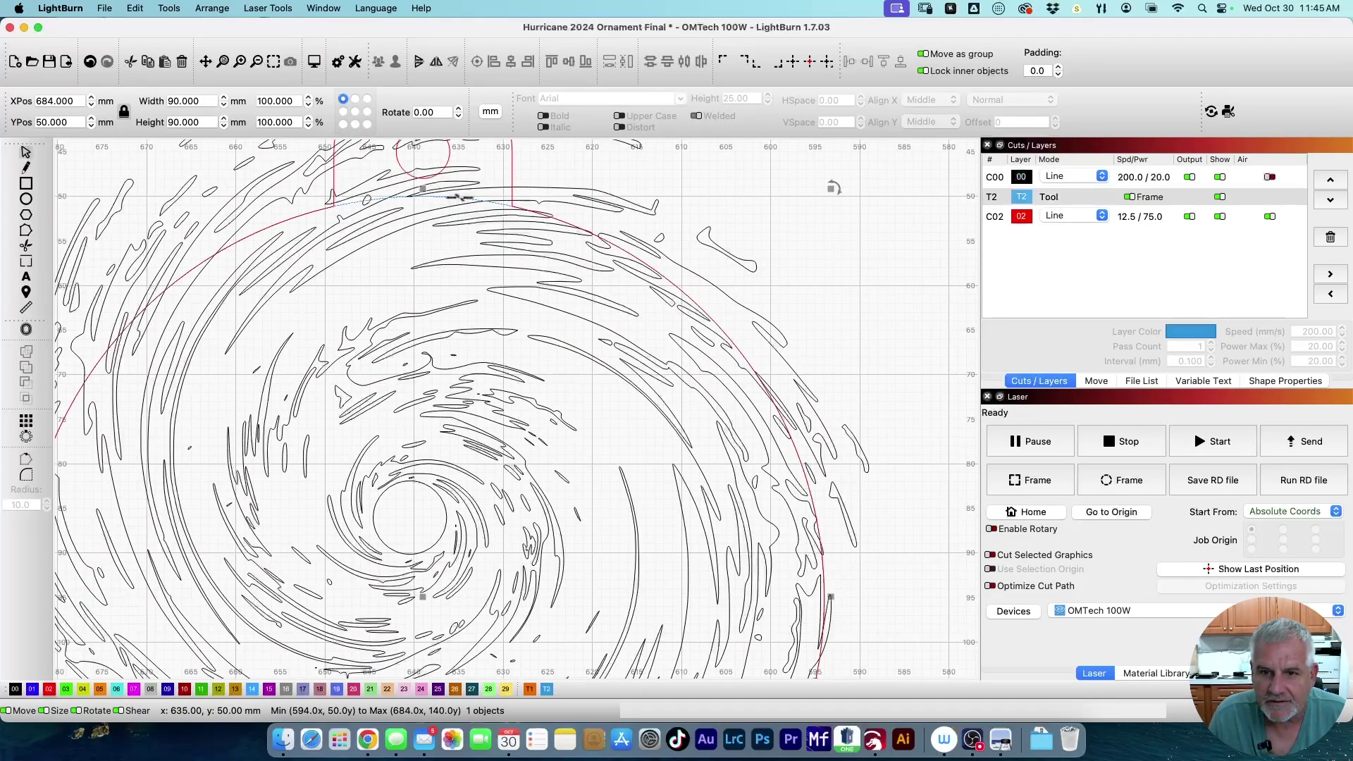
key(shift)
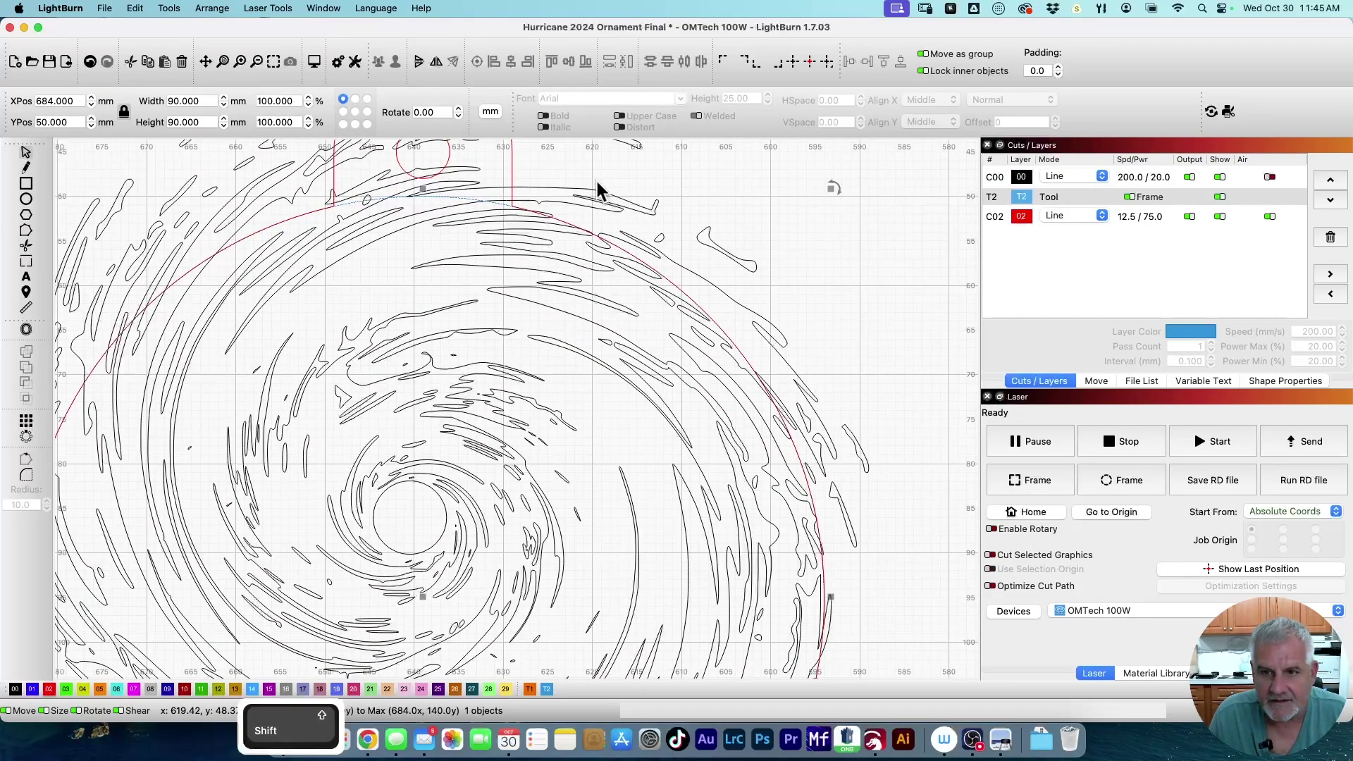
shift+click(594, 192)
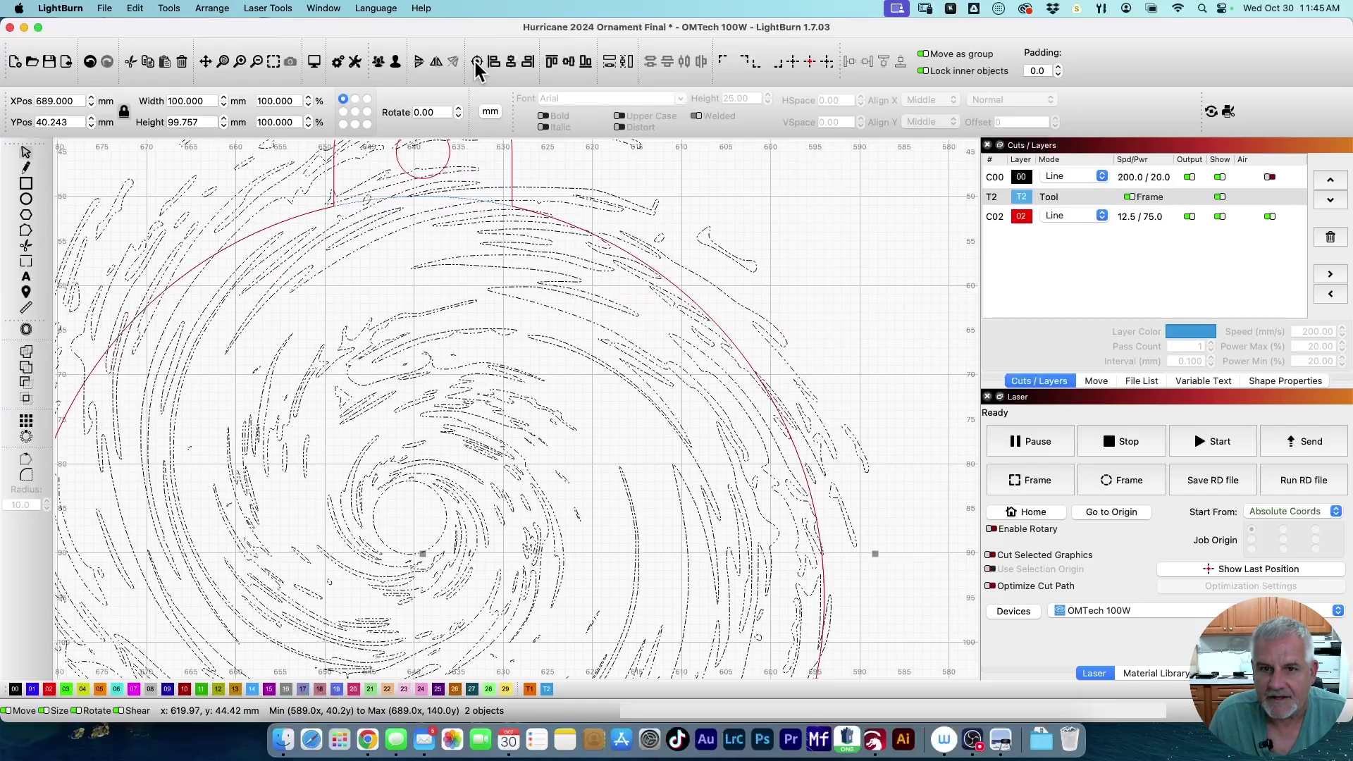
scroll(545, 189, down, 3)
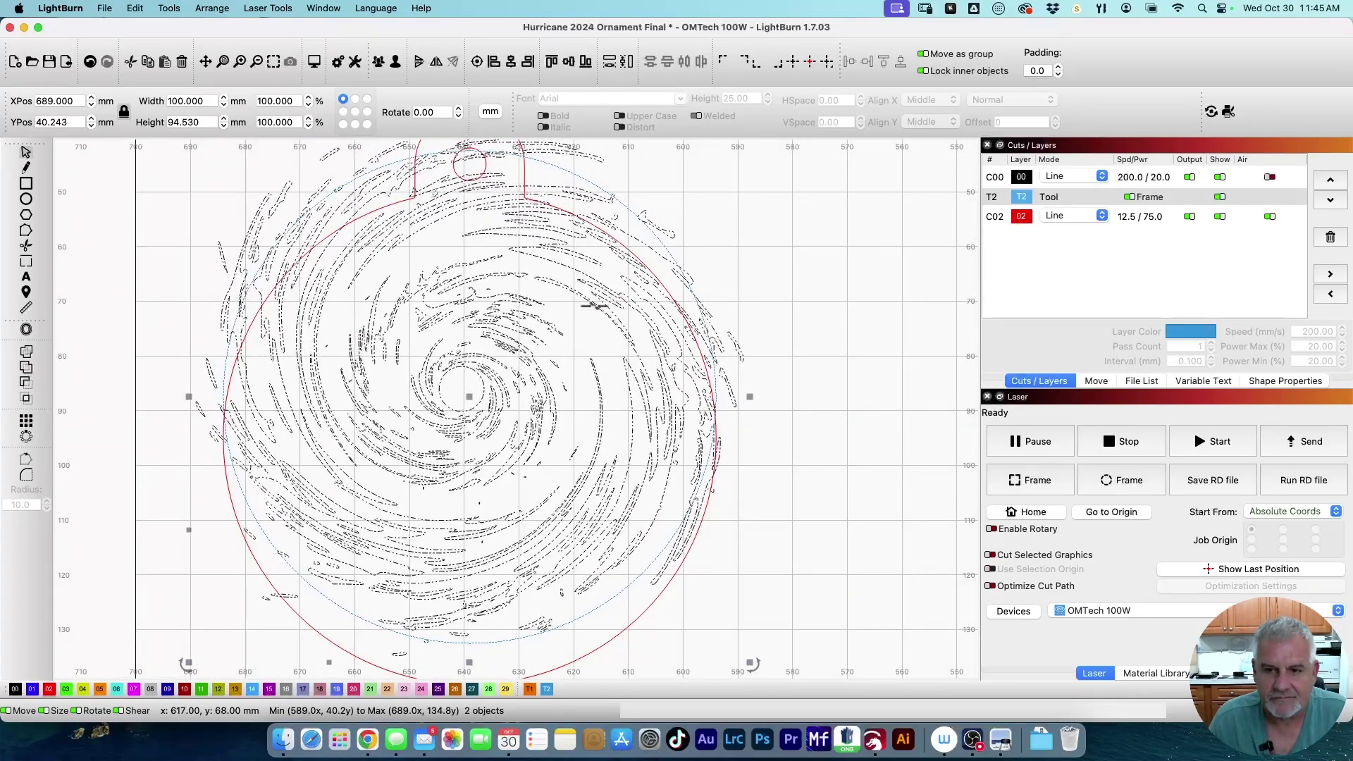
scroll(809, 437, up, 2)
scroll(804, 436, down, 5)
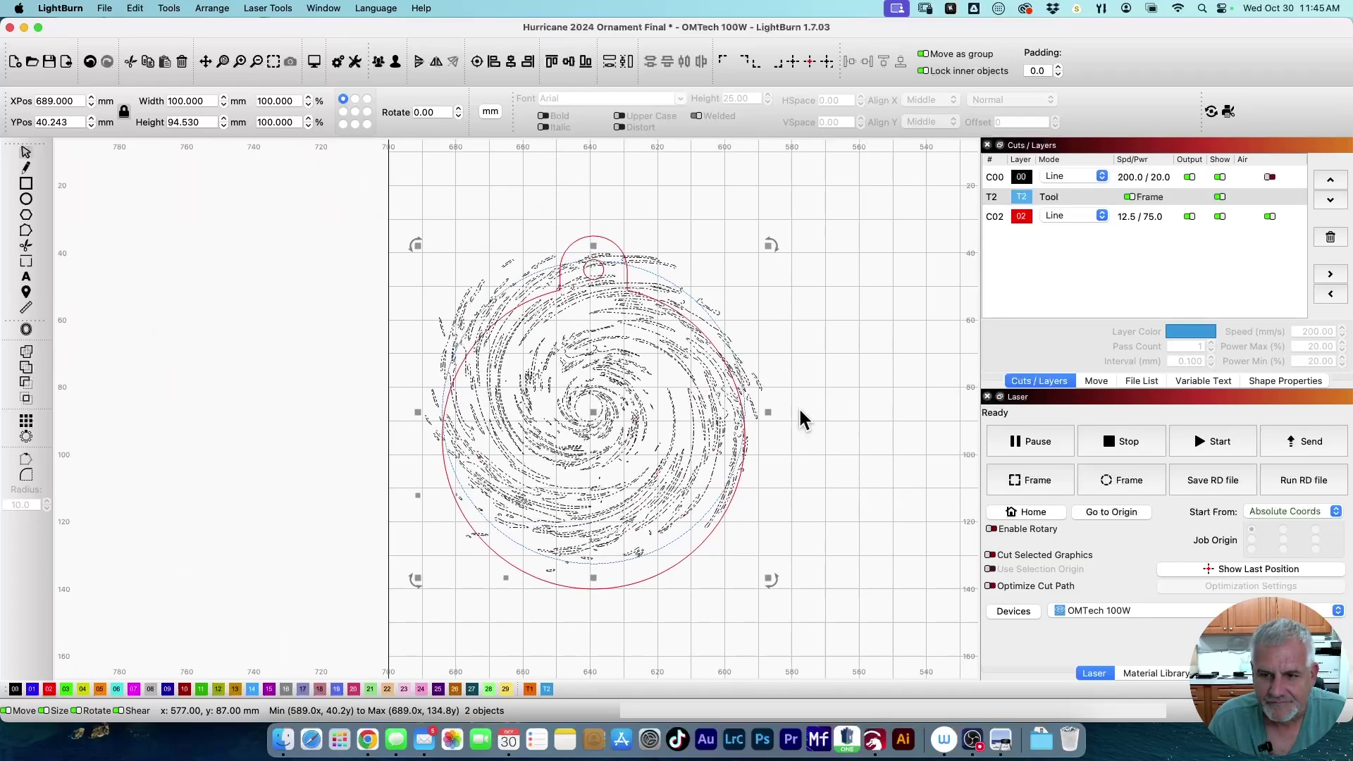
Undo the centering attempts to return the hurricane artwork to its original place
key(super+z)
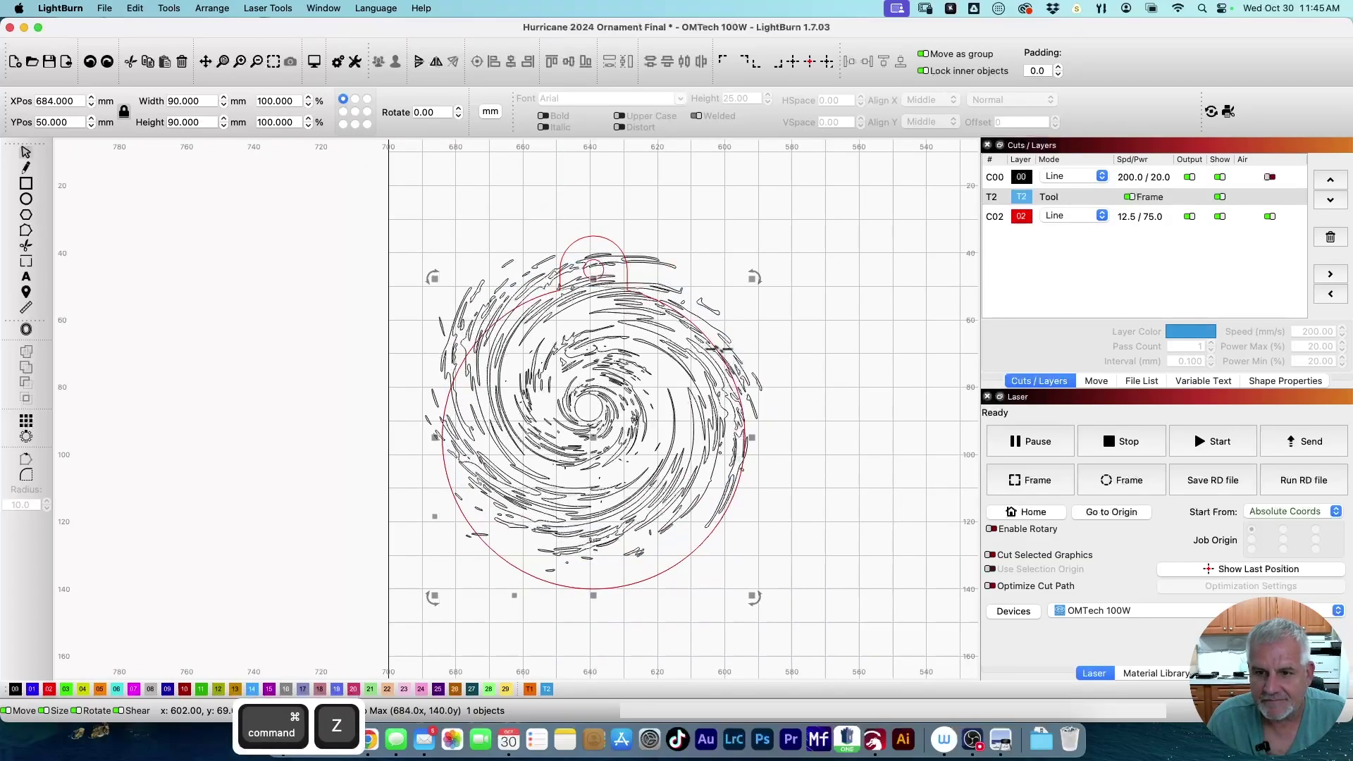
key(super+z)
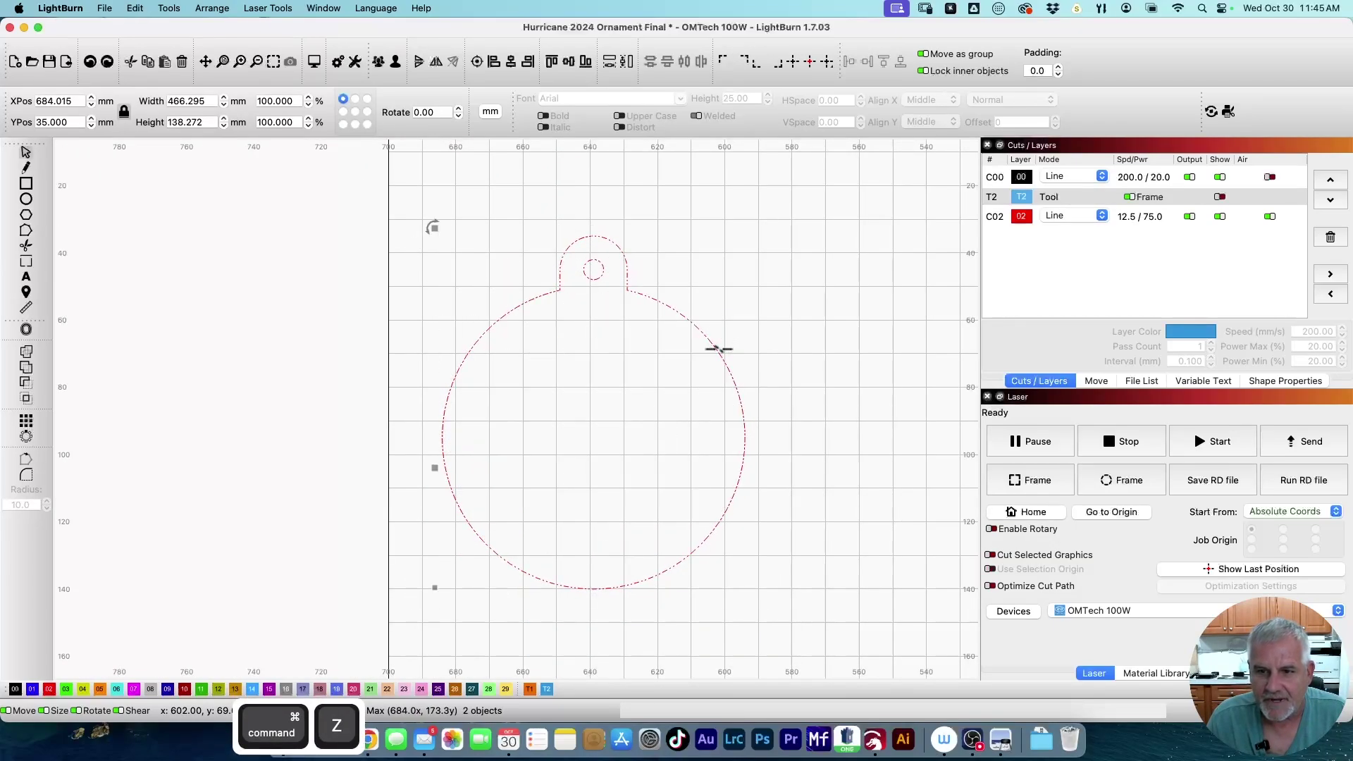
Show tool layer T2 and center the hurricane artwork on its 90 mm guide circle inside the ornament
click(1220, 197)
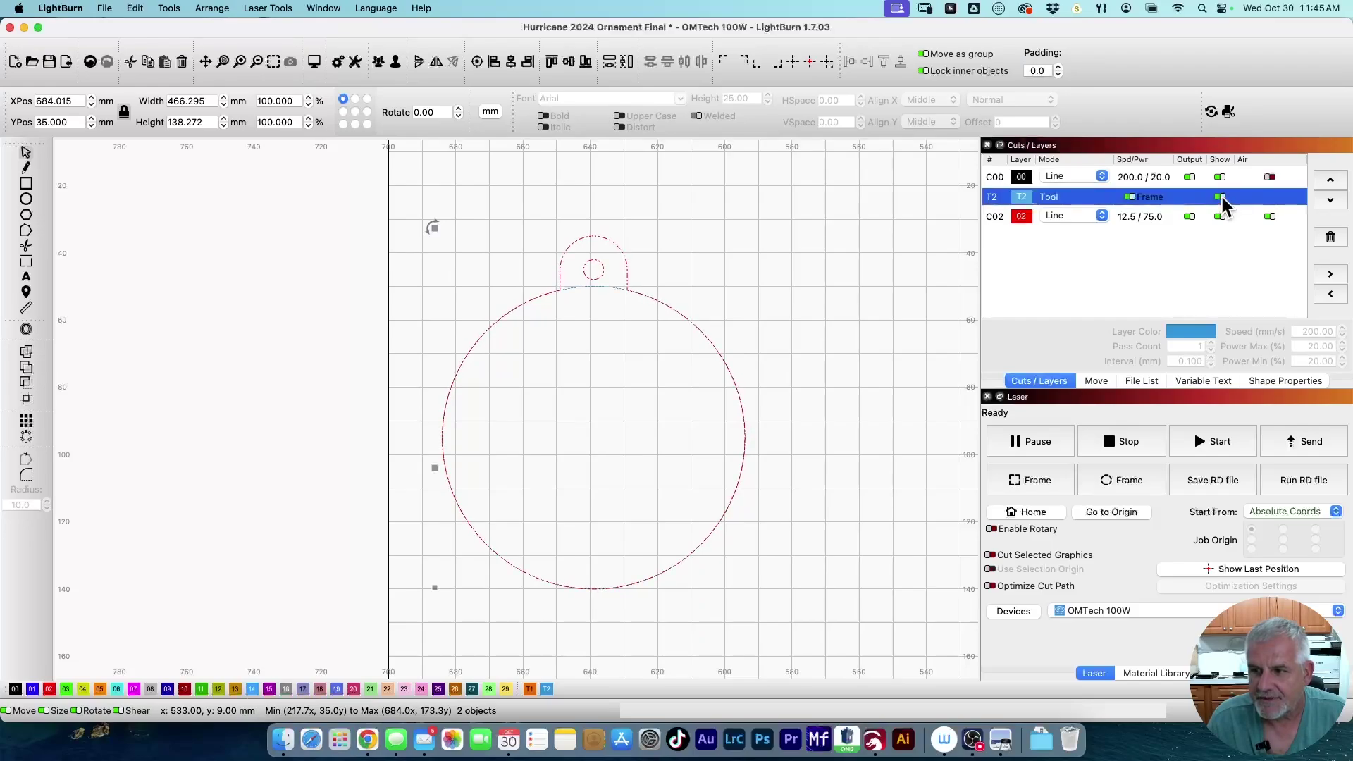
click(835, 360)
scroll(876, 369, down, 3)
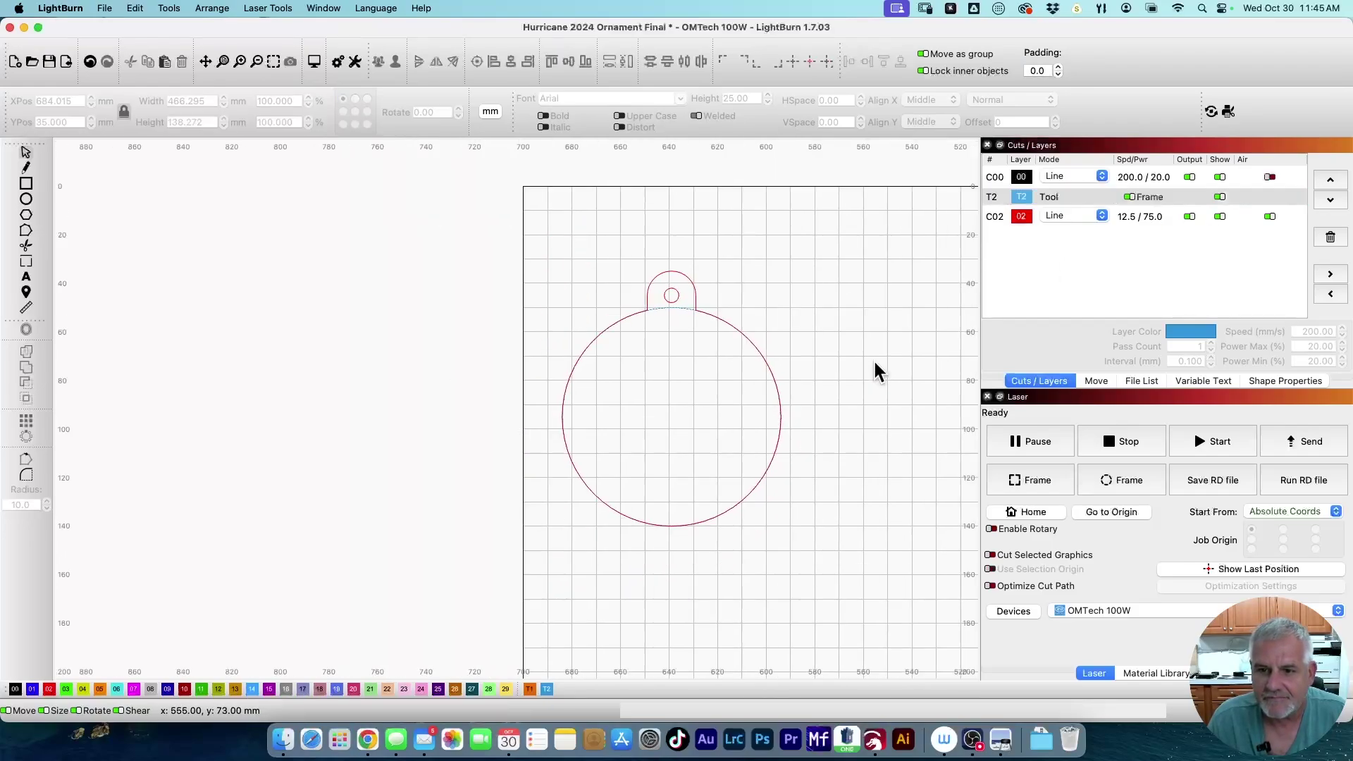
drag(877, 369, 550, 369)
scroll(881, 431, down, 2)
drag(879, 437, 707, 420)
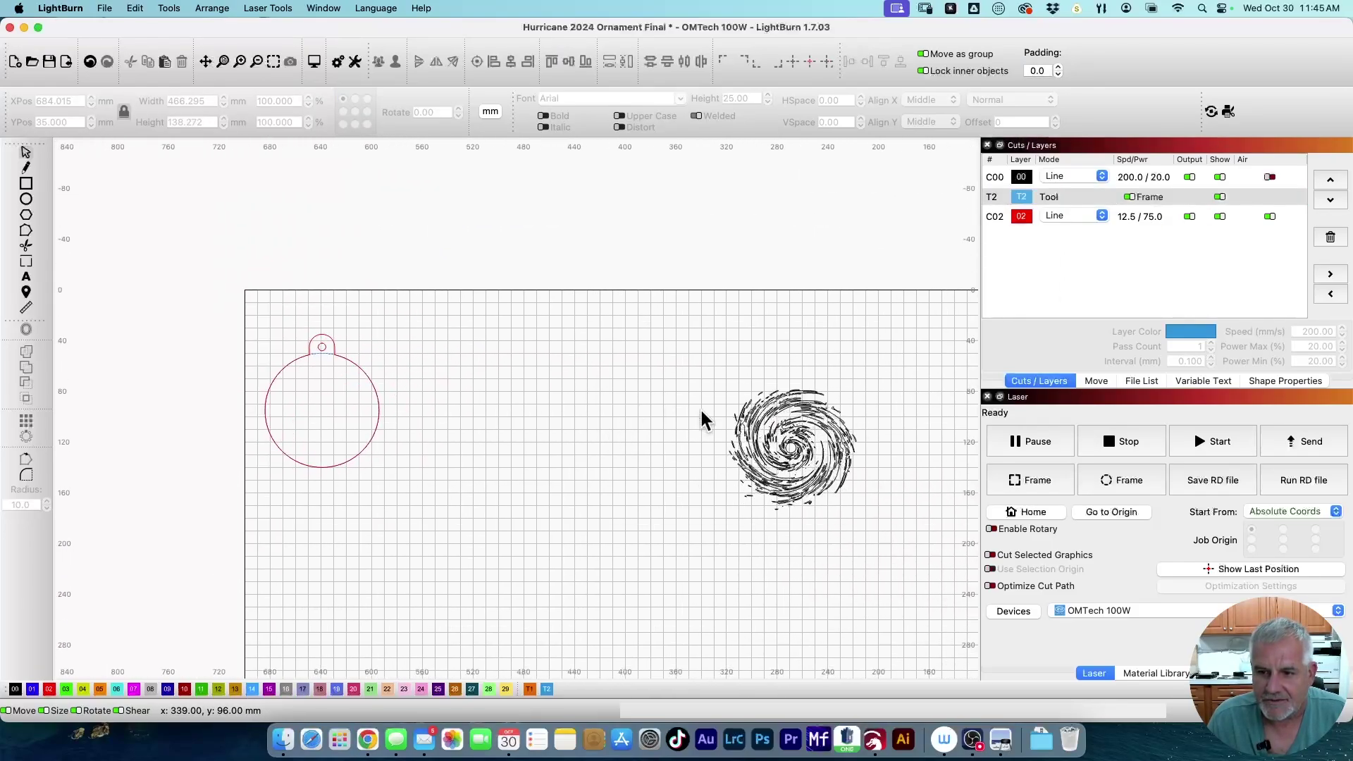
click(755, 423)
scroll(305, 374, up, 5)
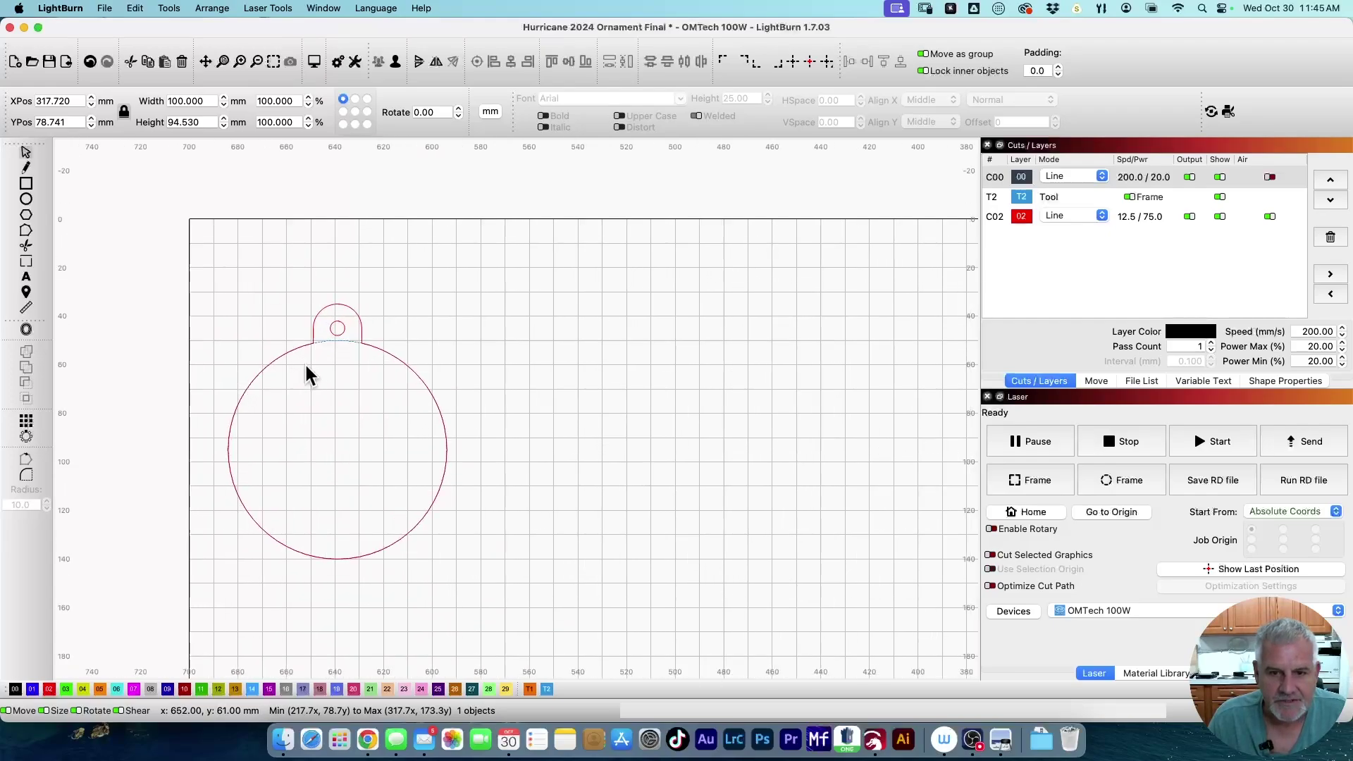
key(shift)
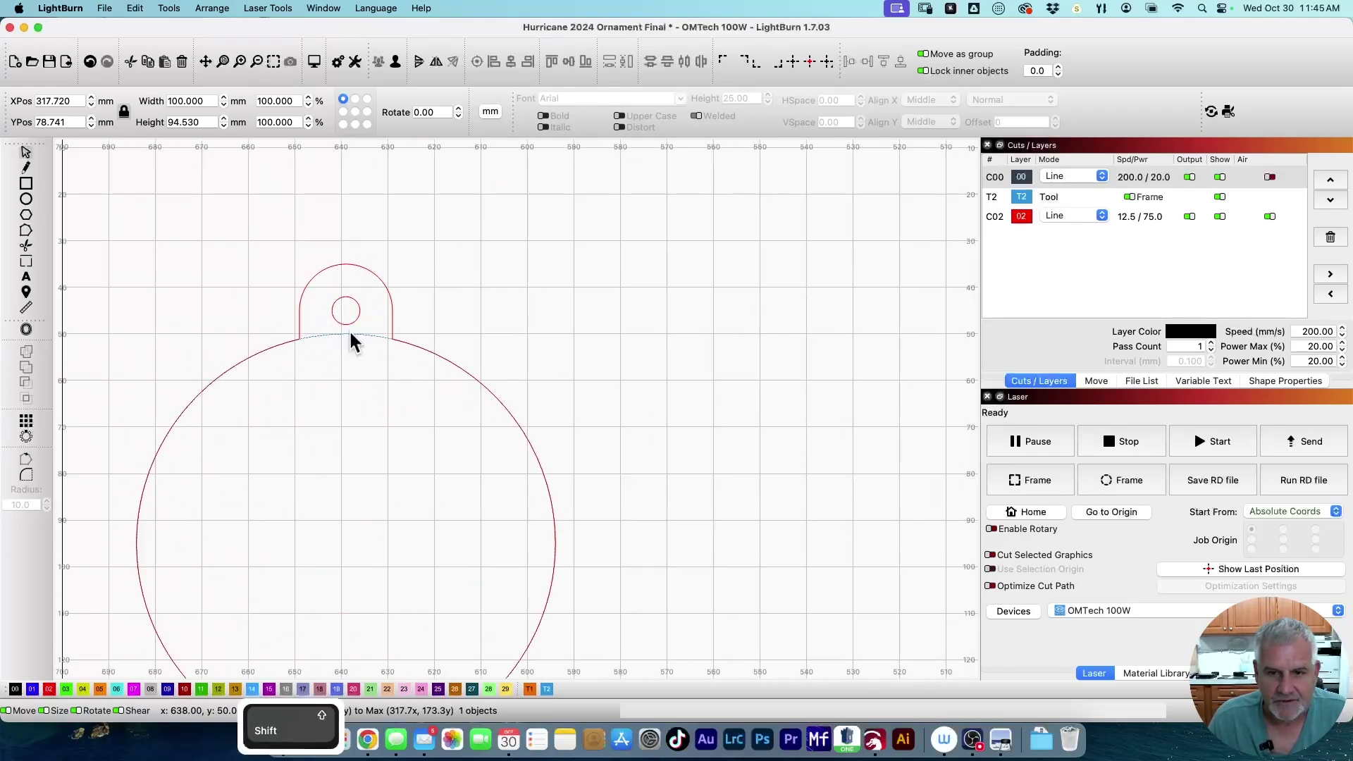
shift+click(355, 344)
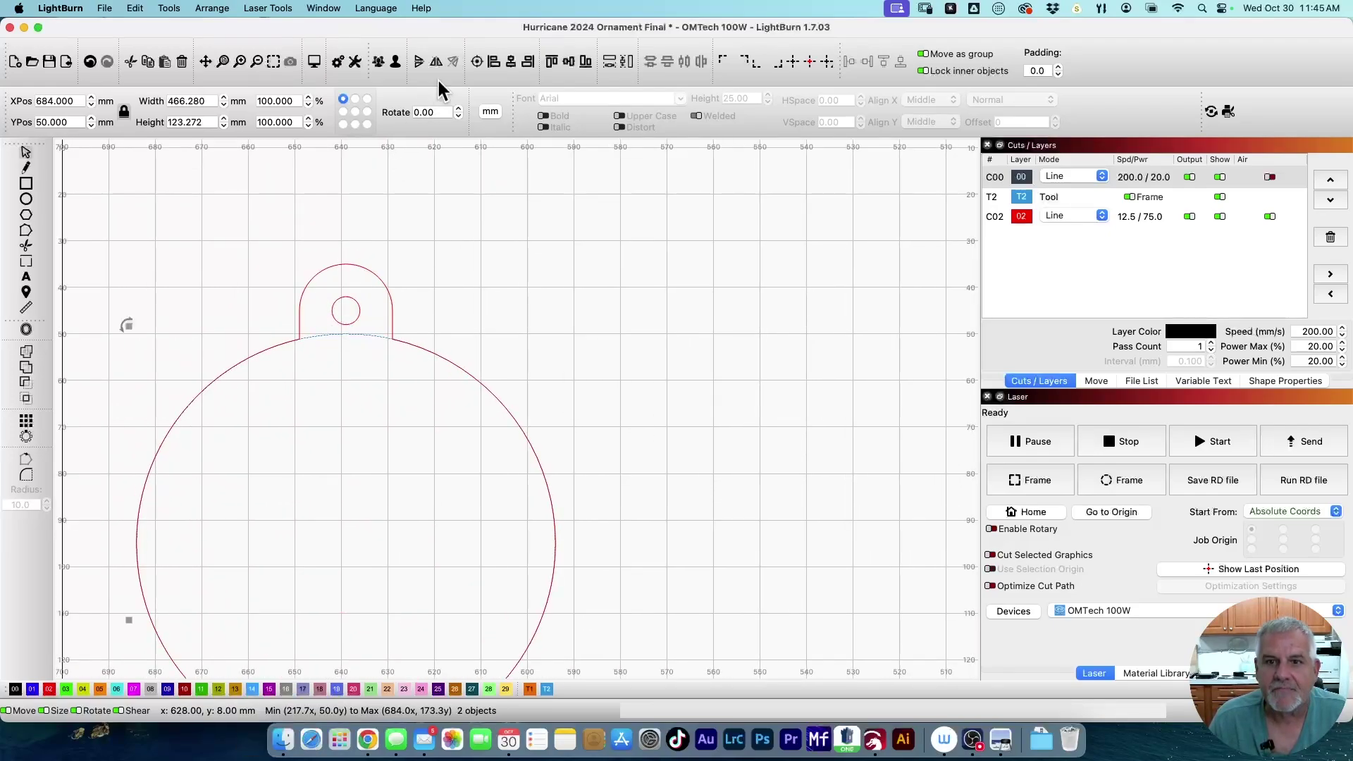
click(479, 63)
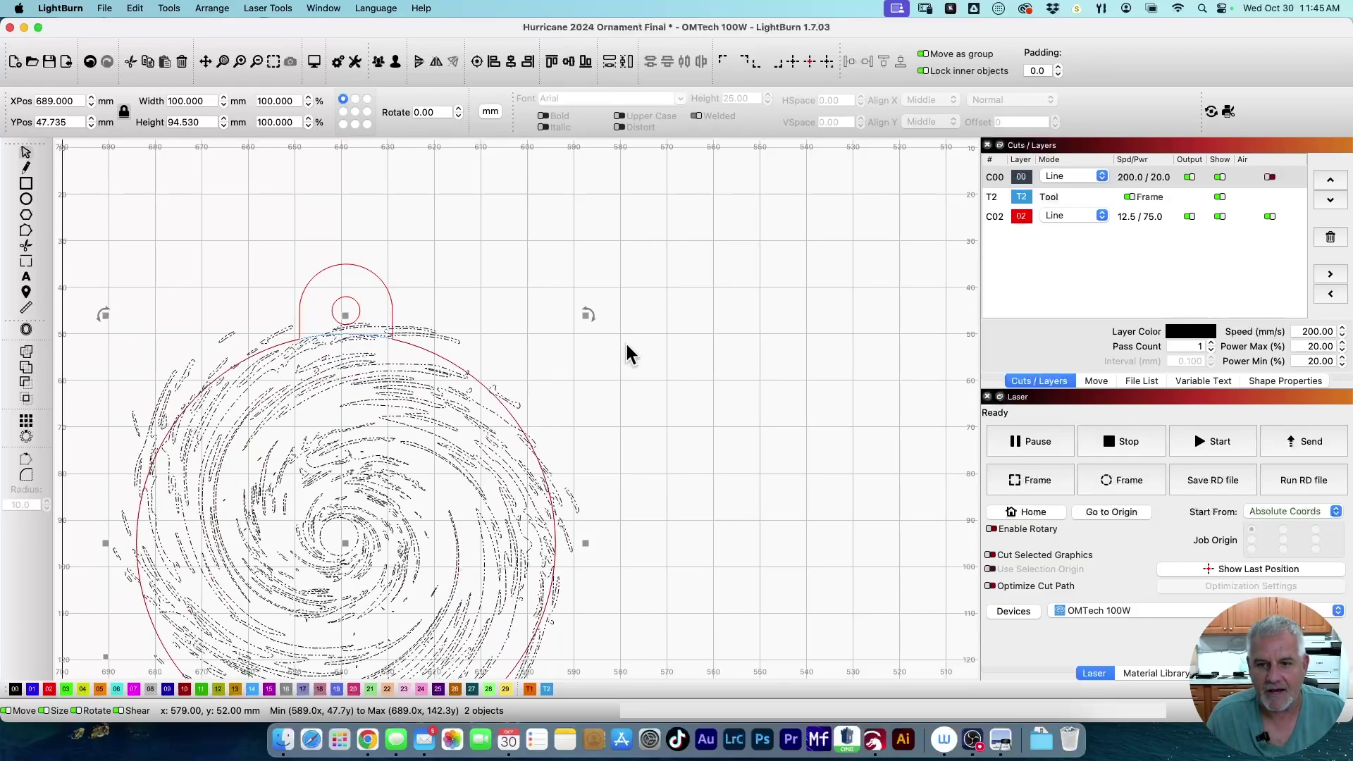
Hide tool layer T2 and group the selected objects
click(1220, 196)
scroll(493, 426, down, 4)
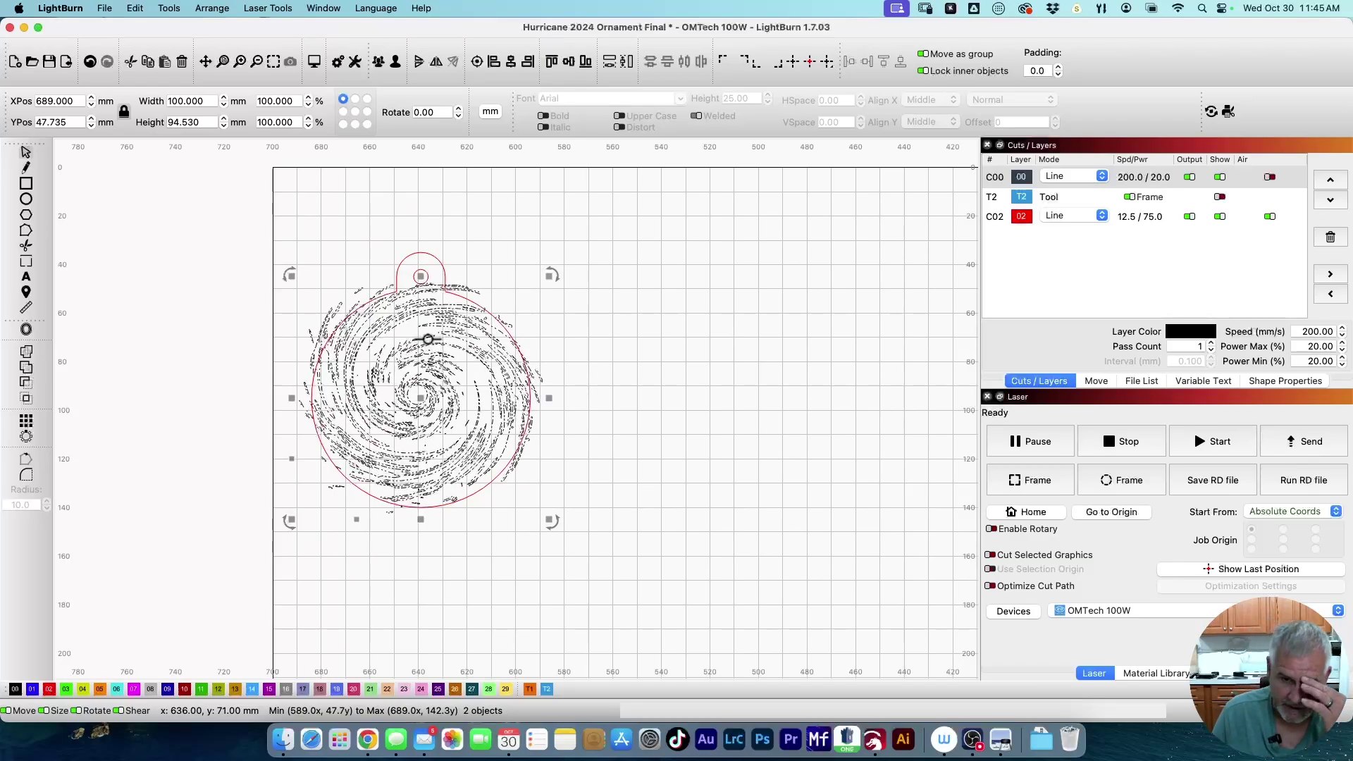
key(super+g)
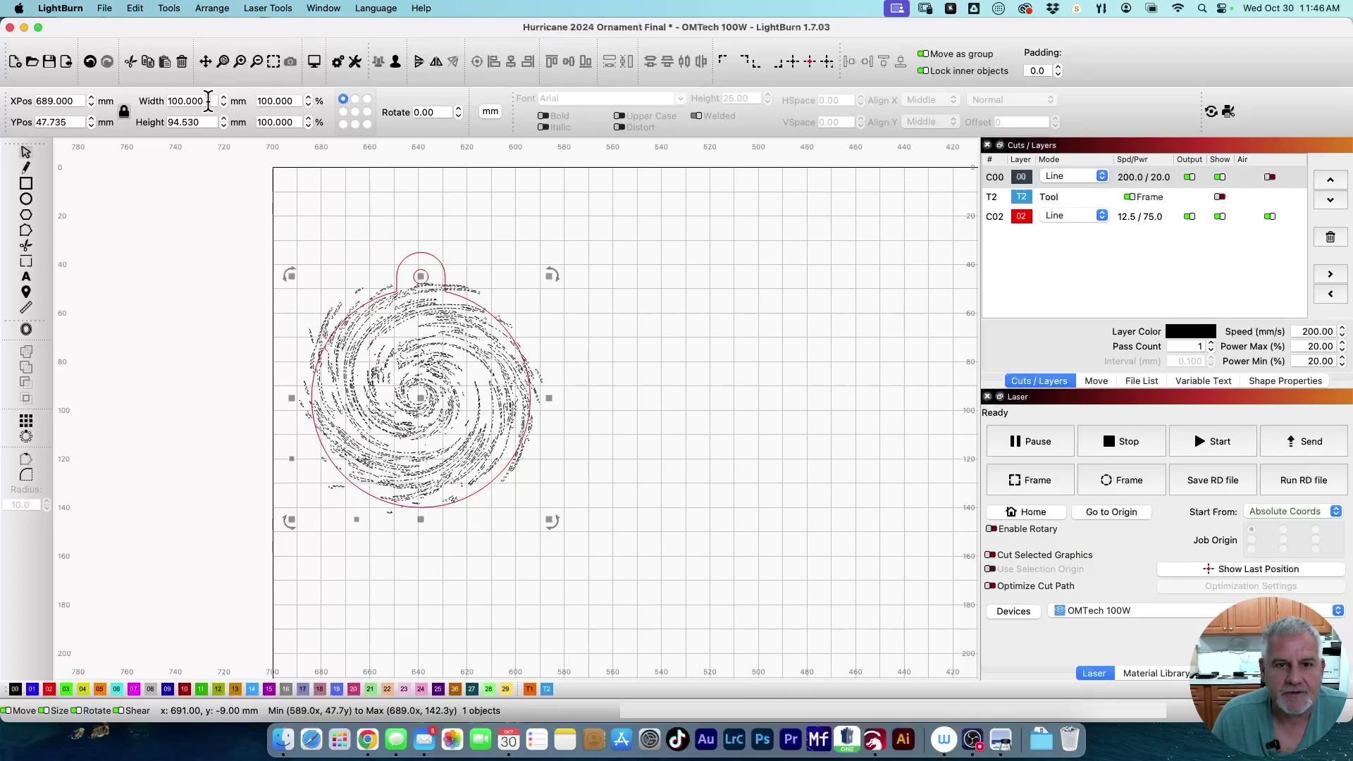
Try to scale the hurricane artwork to 85 mm wide from its upper-left anchor point
click(209, 101)
text(85)
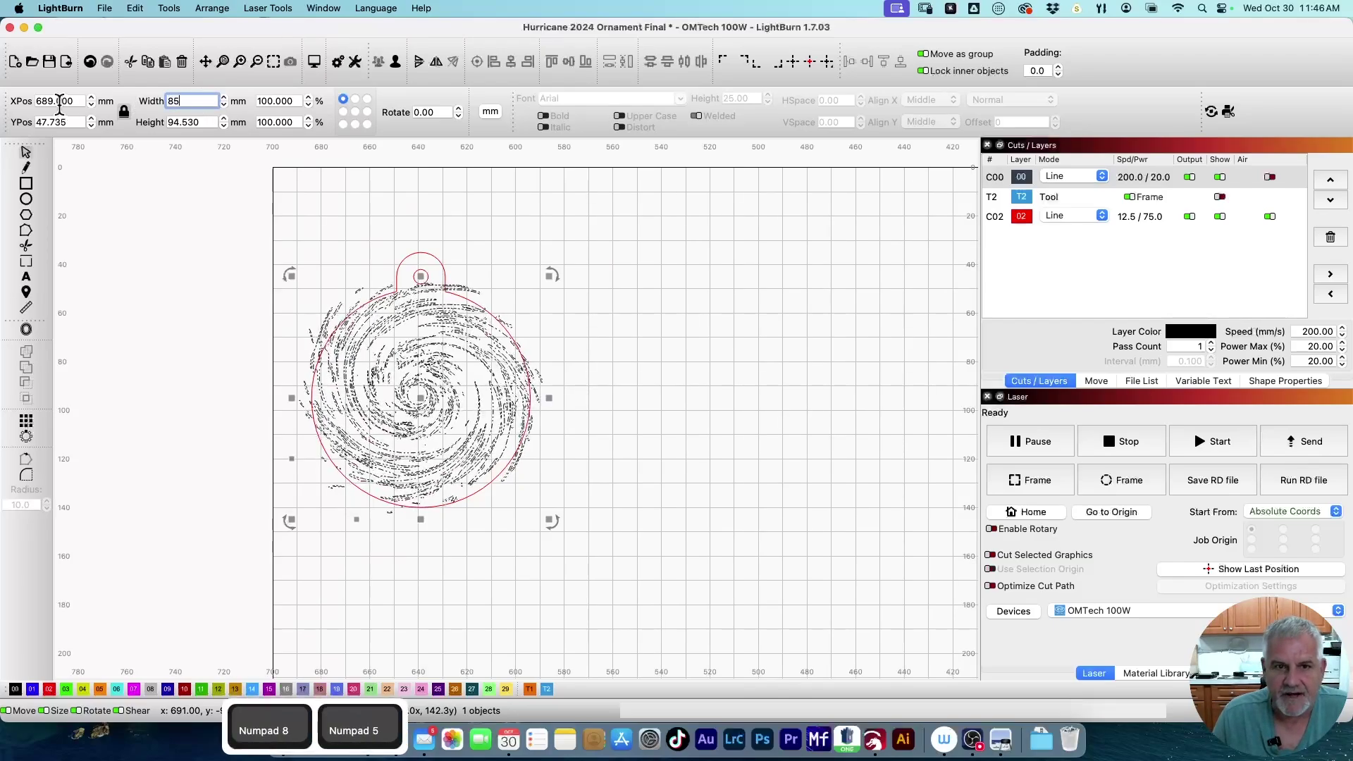
key(Return)
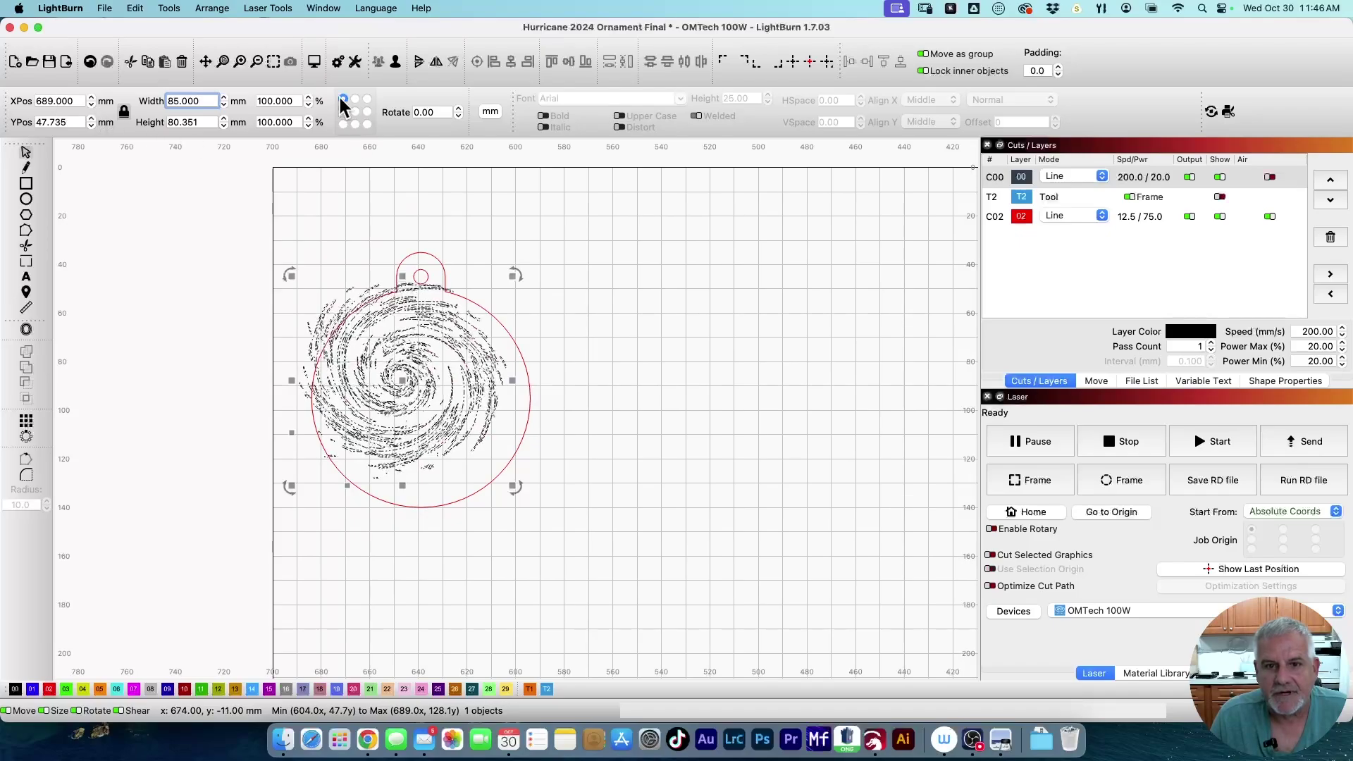
key(super+z)
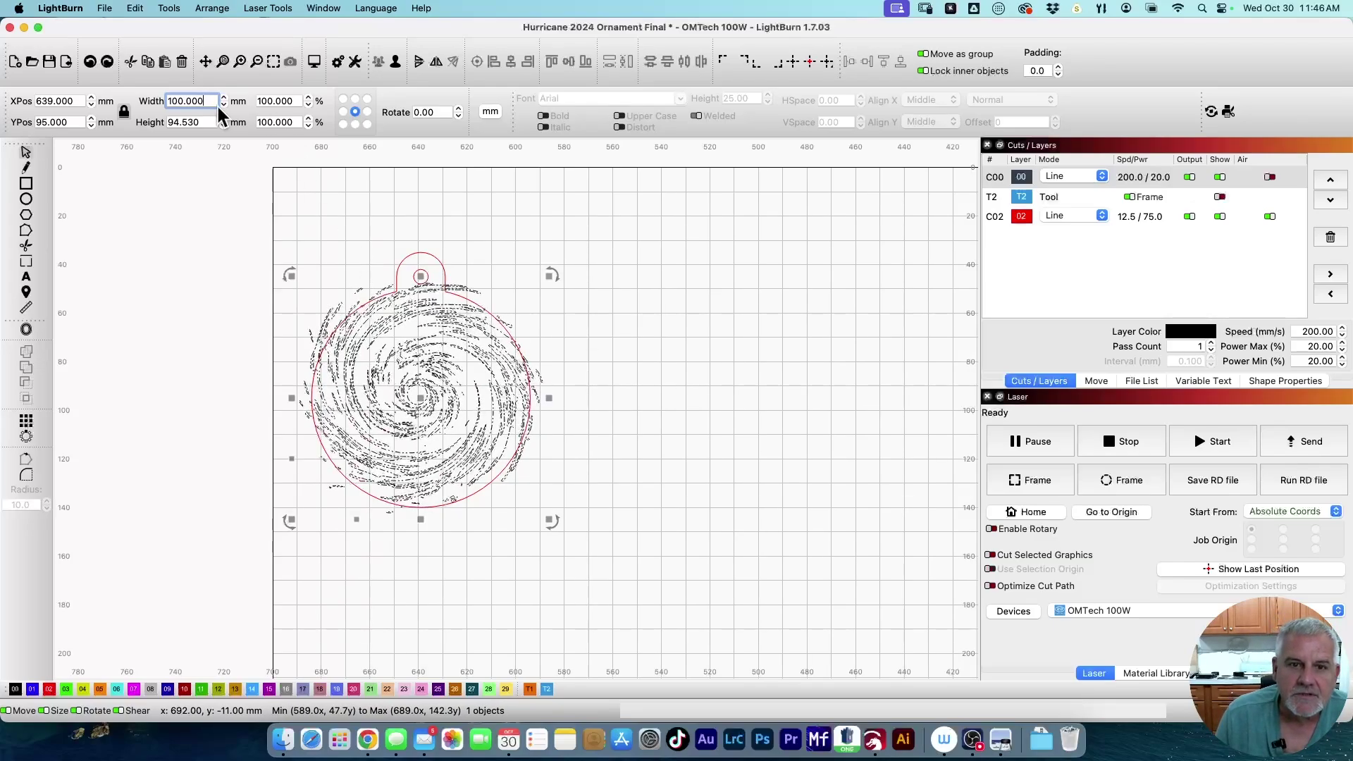
Set the hurricane artwork's width to 85 mm, scaled proportionally about its center
text(85)
key(Return)
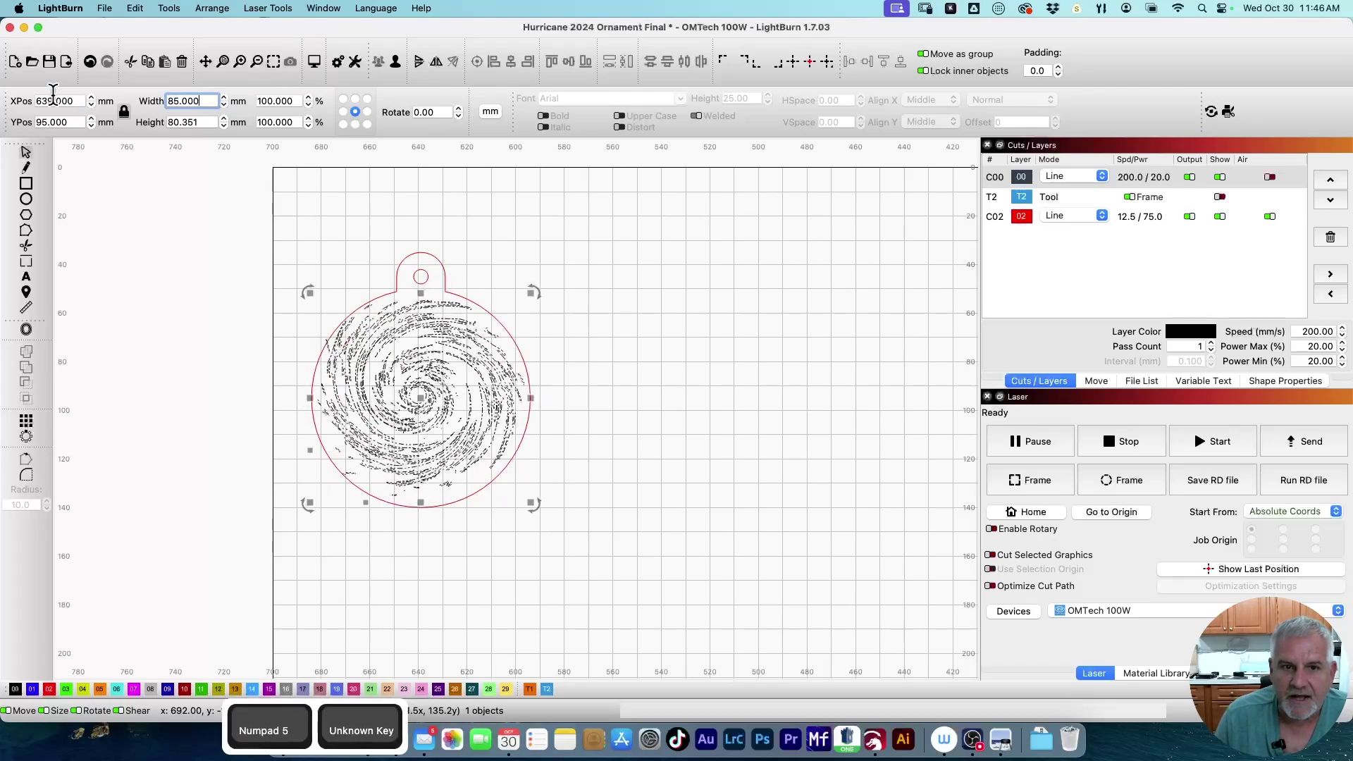
Nudge the hurricane artwork to X 637.5 mm, Y 96.5 mm so its eye is centered in the ornament outline
scroll(494, 409, up, 5)
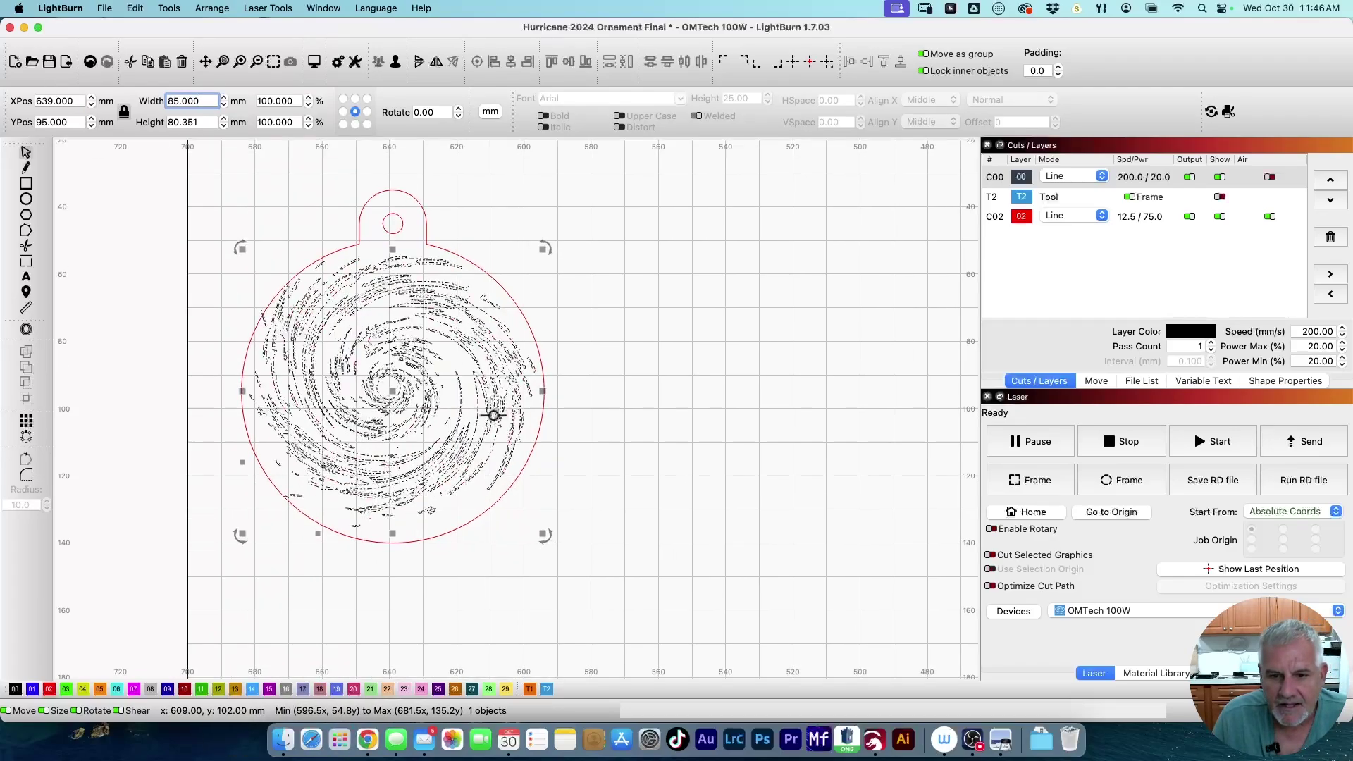
scroll(456, 423, down, 4)
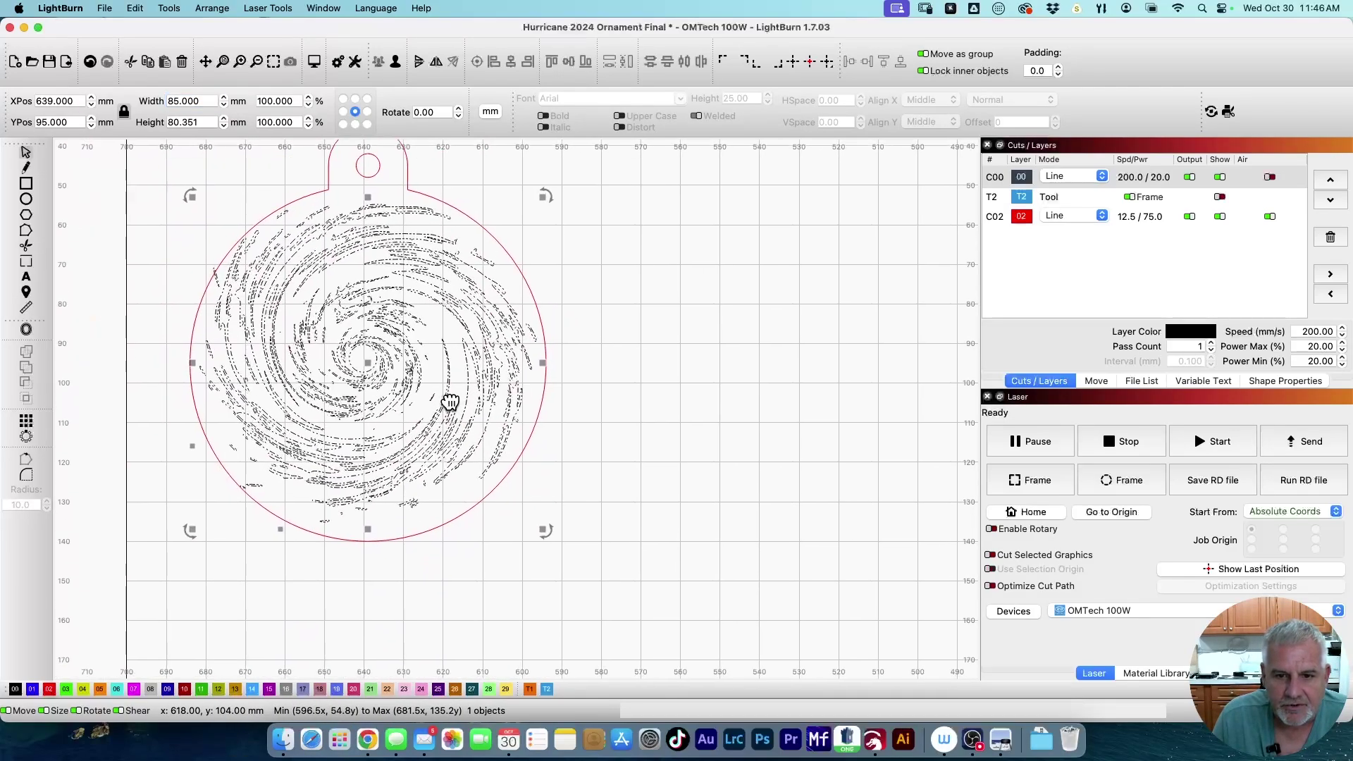
key(super)
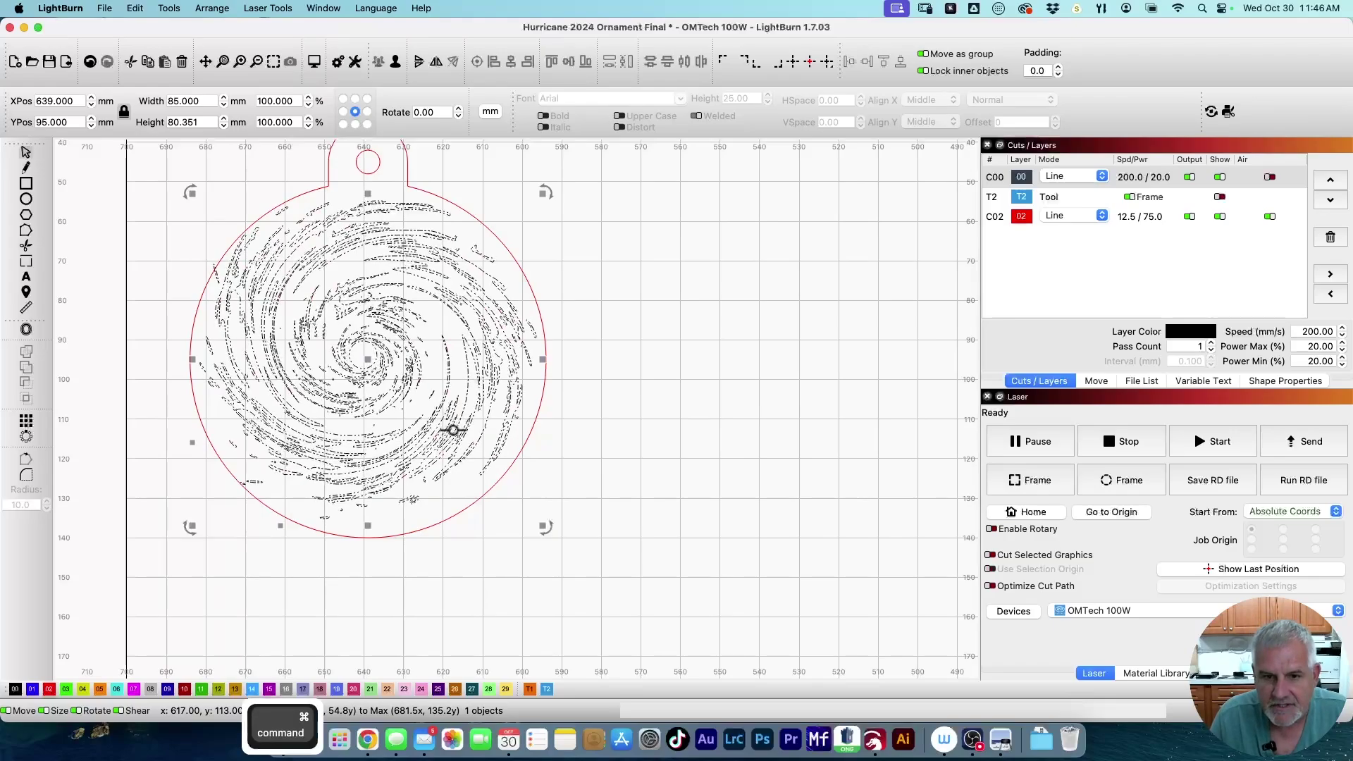
key(super+Down)
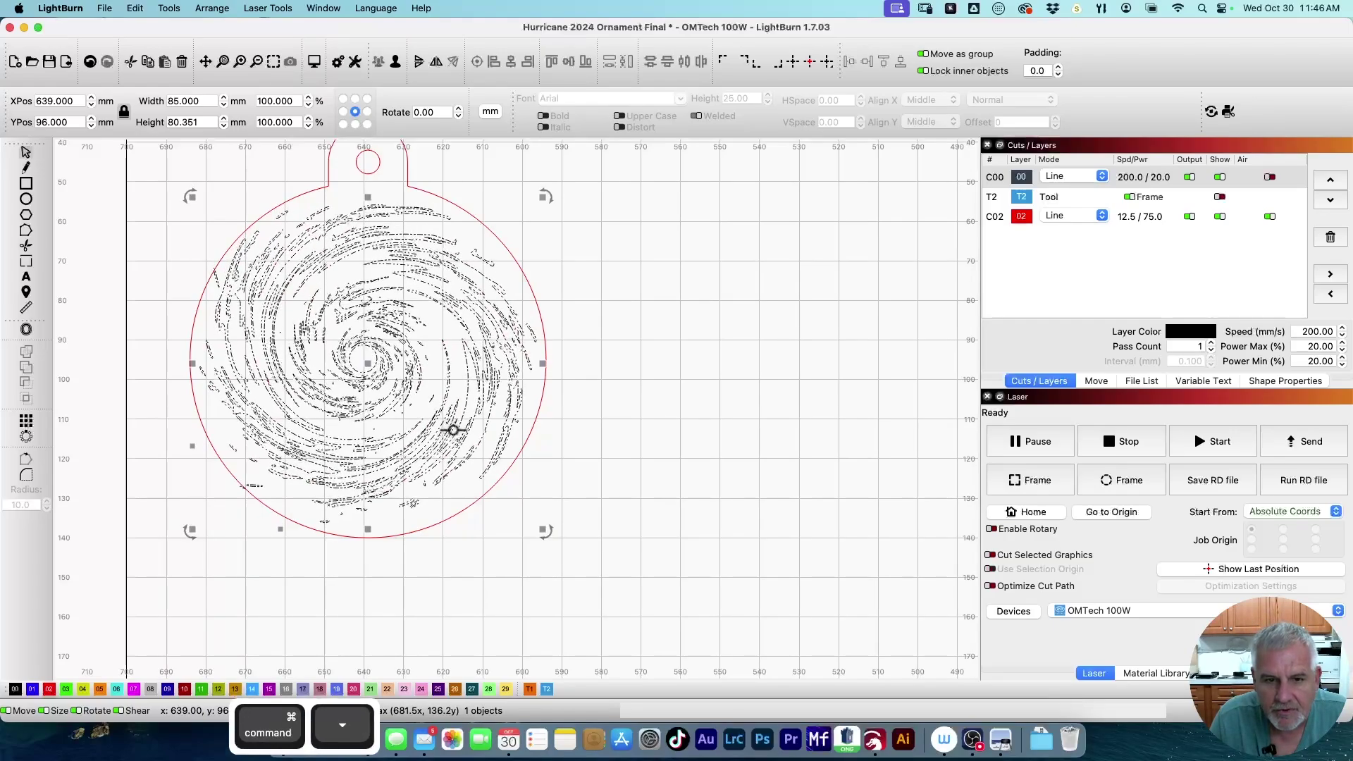
key(super+Right)
key(super+Right)
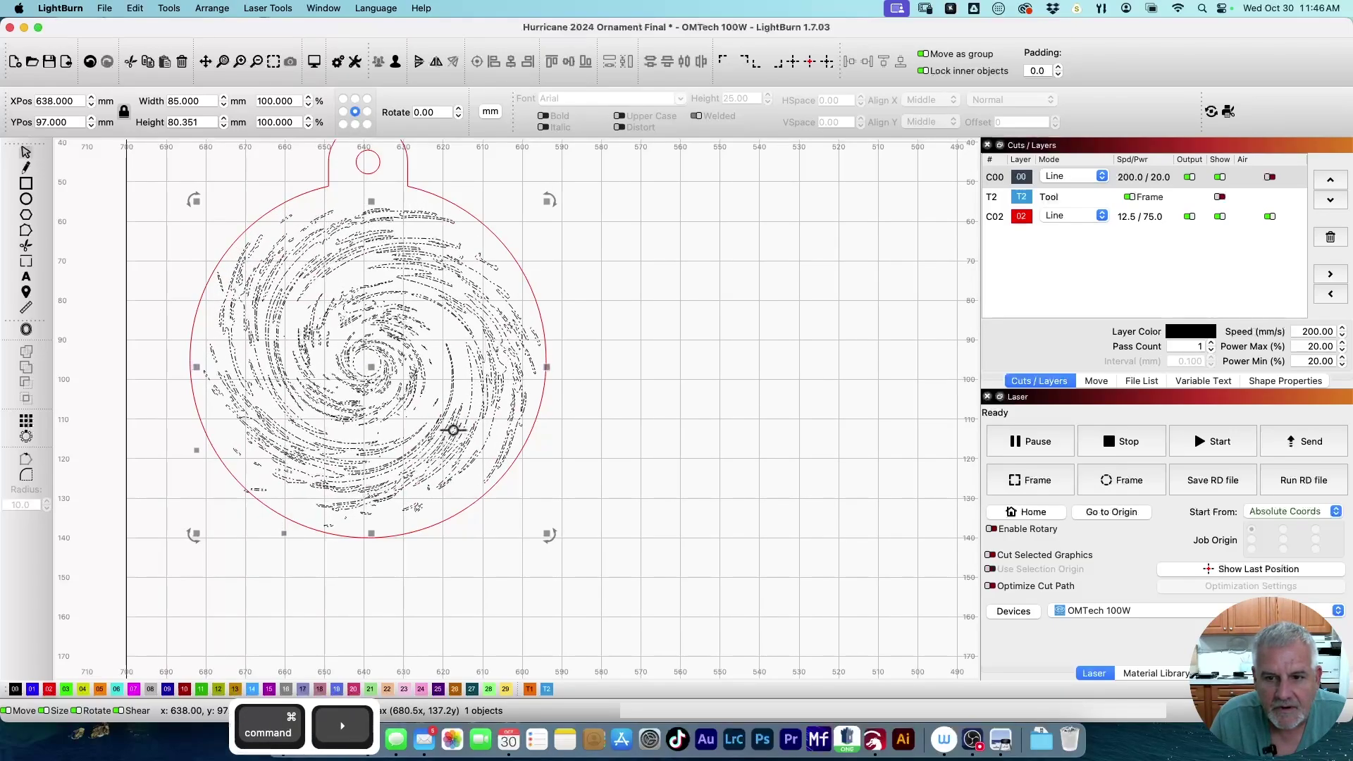
key(super+Left)
key(super+Left)
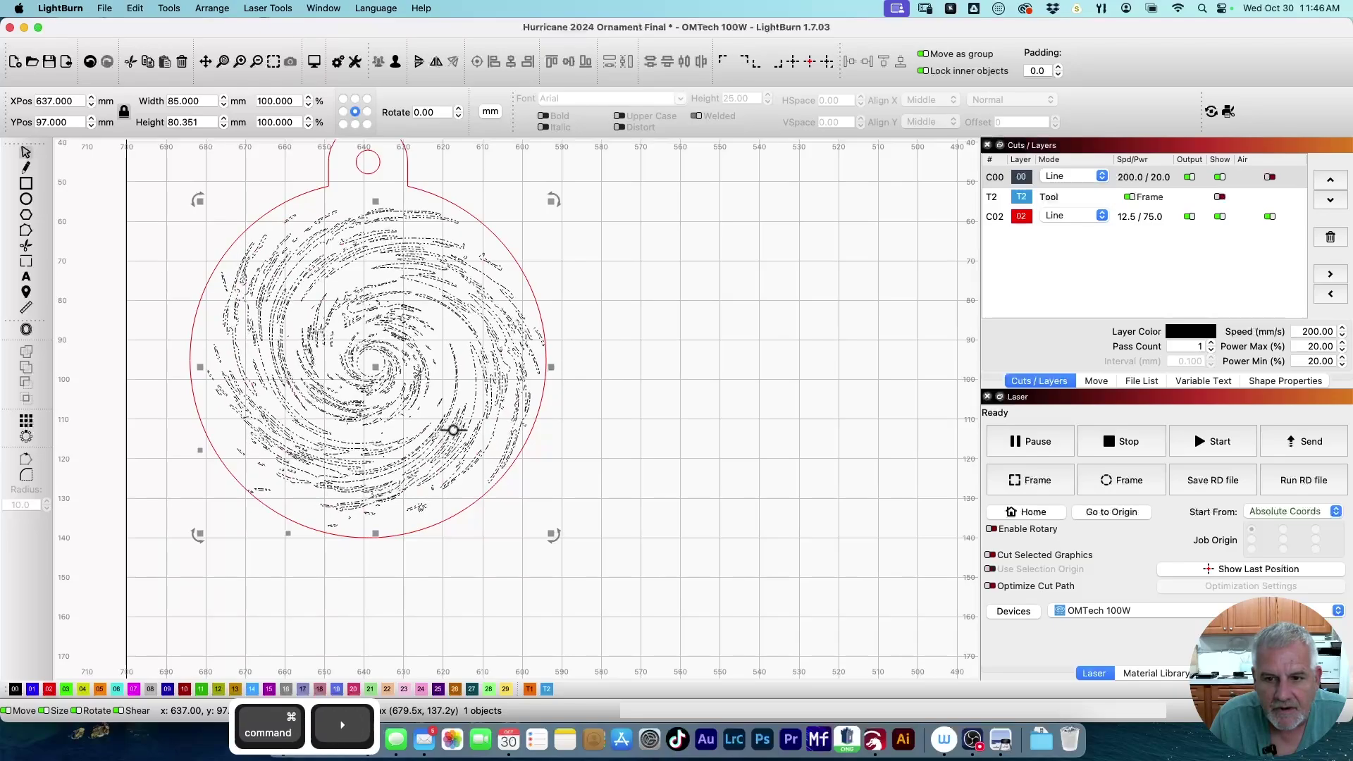
key(super+Up)
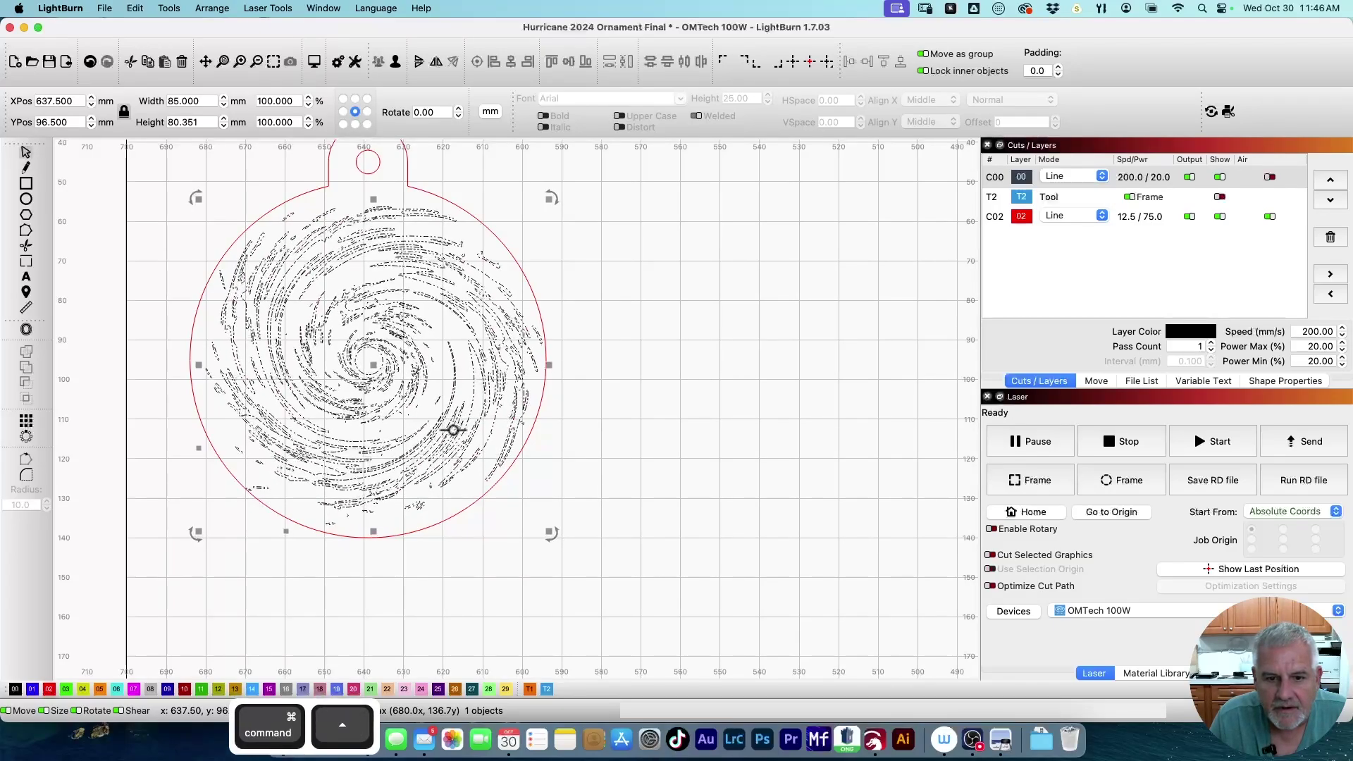
click(655, 374)
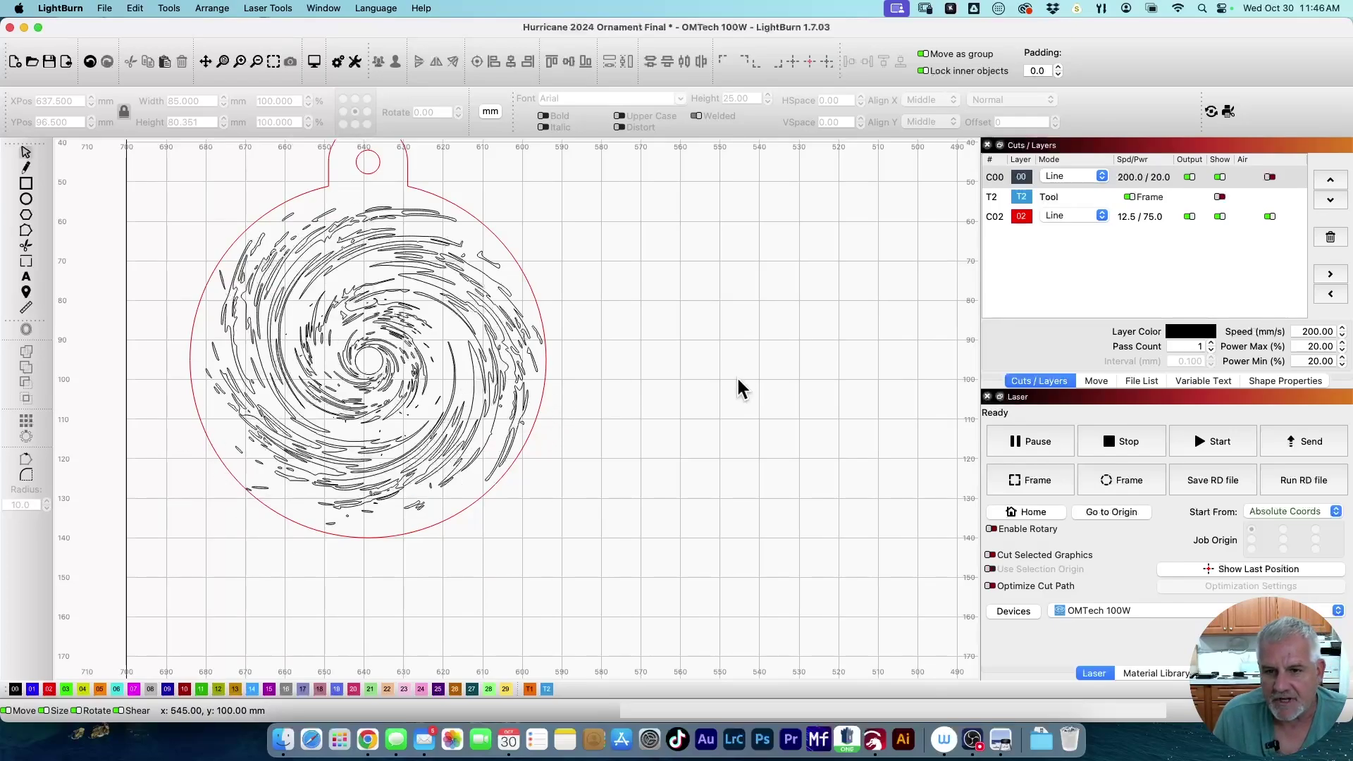
Insert the FL outline from the States art library beside the hurricane and assign it to the blue fill layer 01
scroll(675, 370, down, 1)
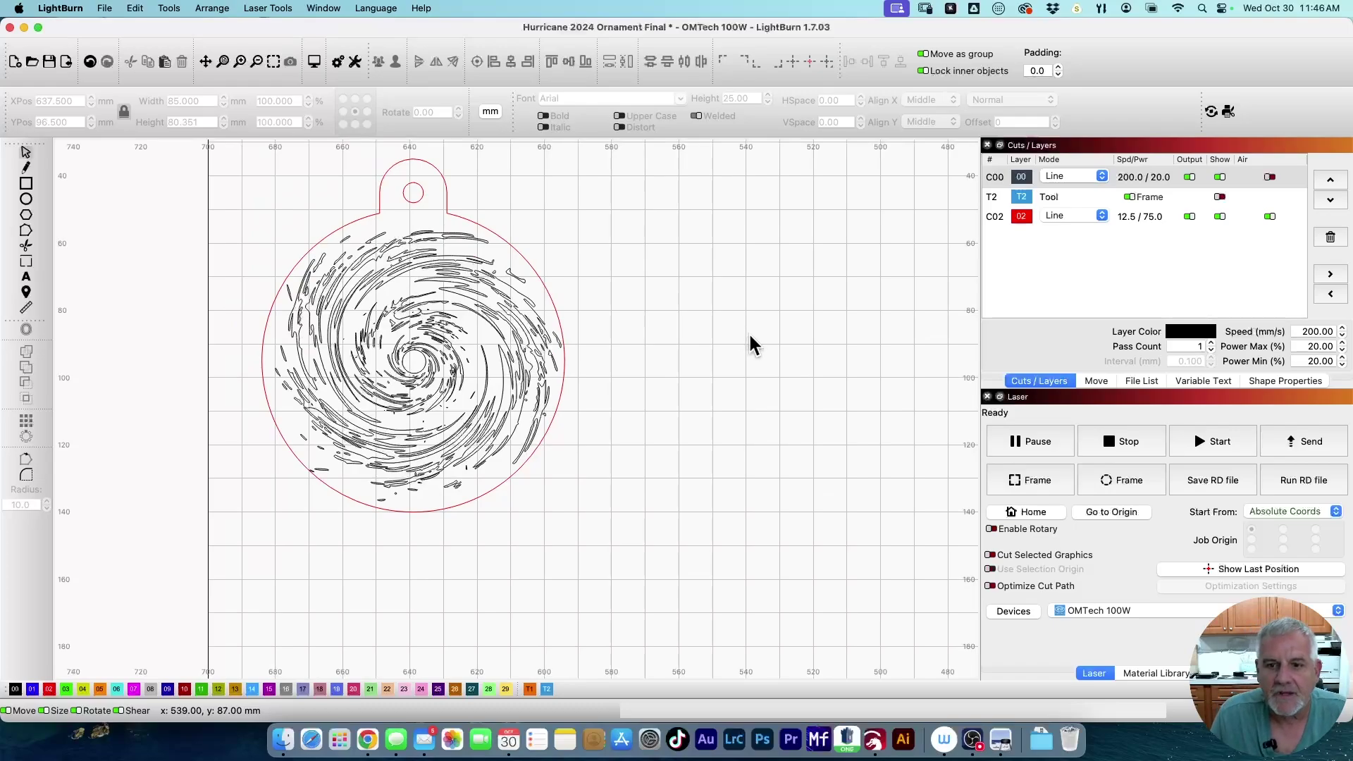
drag(771, 392, 700, 366)
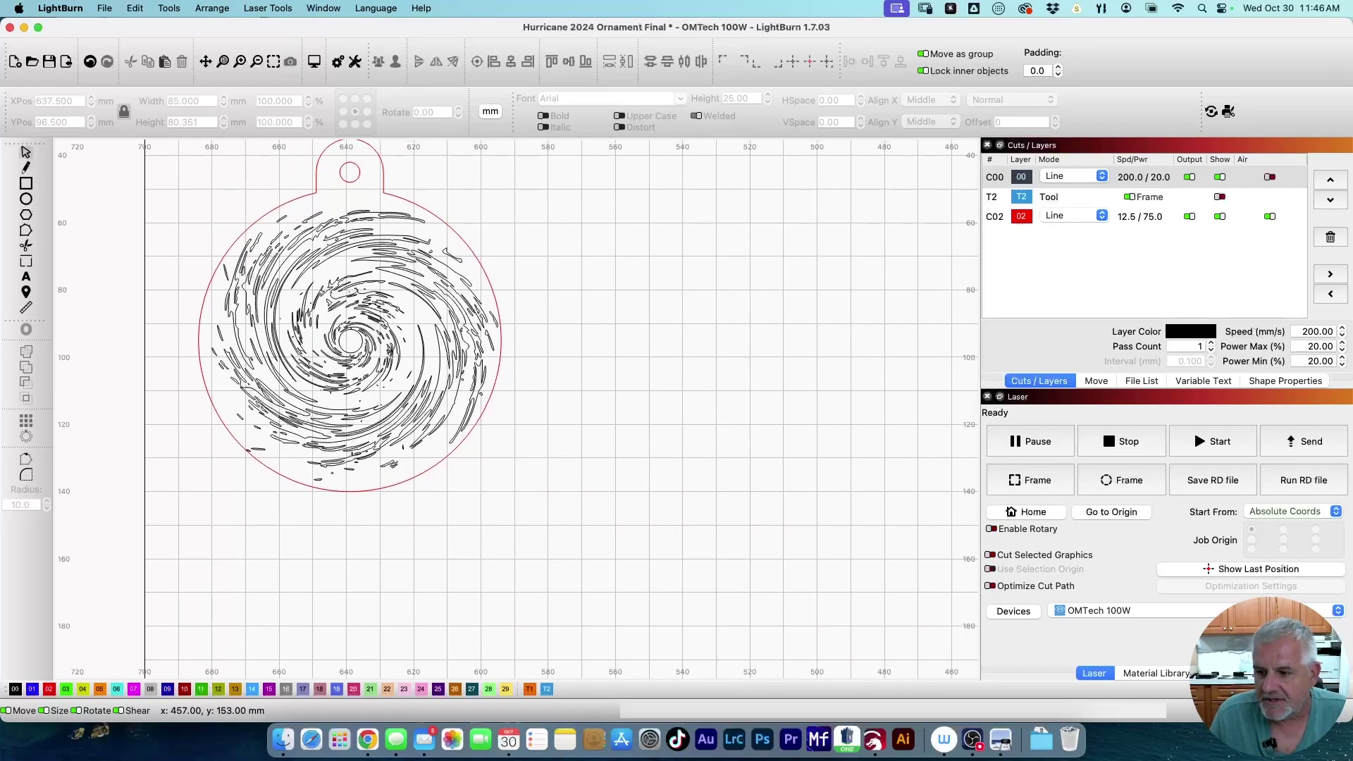
click(1226, 673)
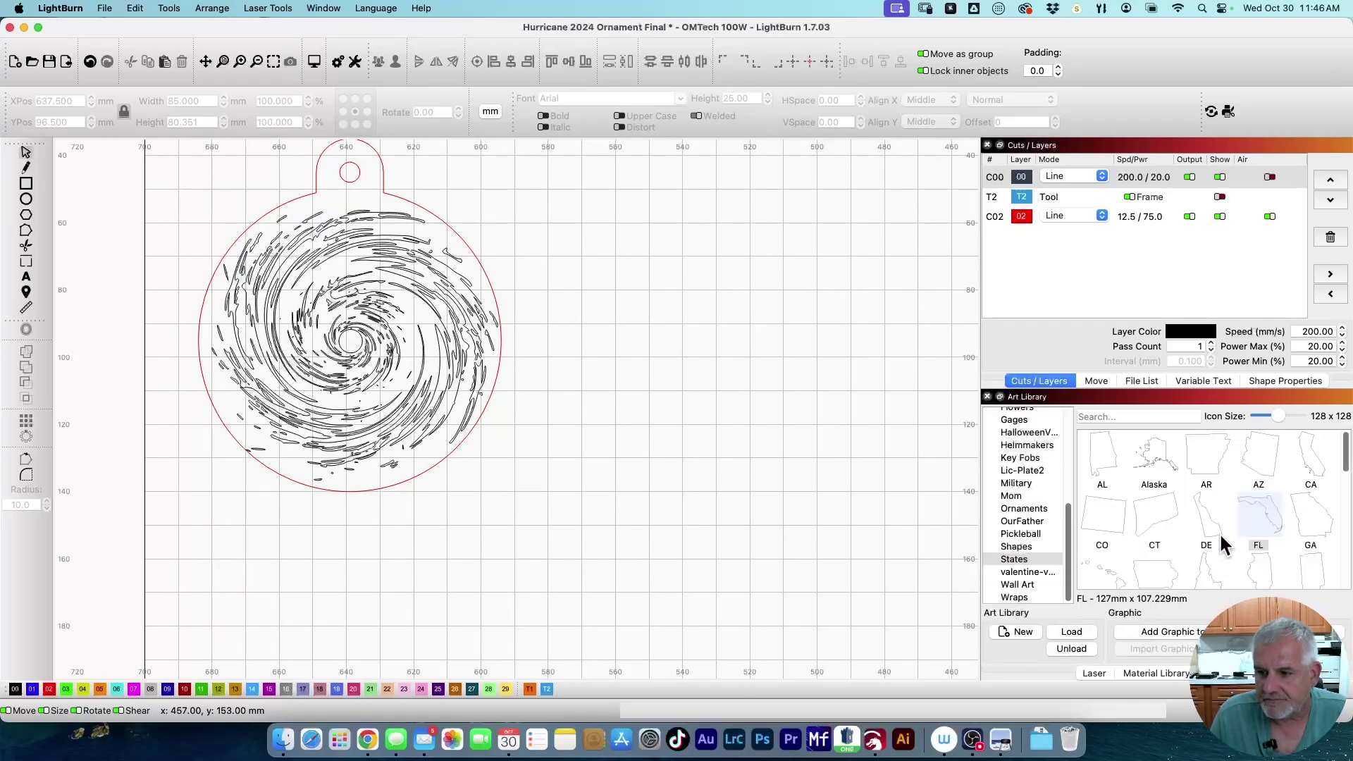
double_click(1267, 522)
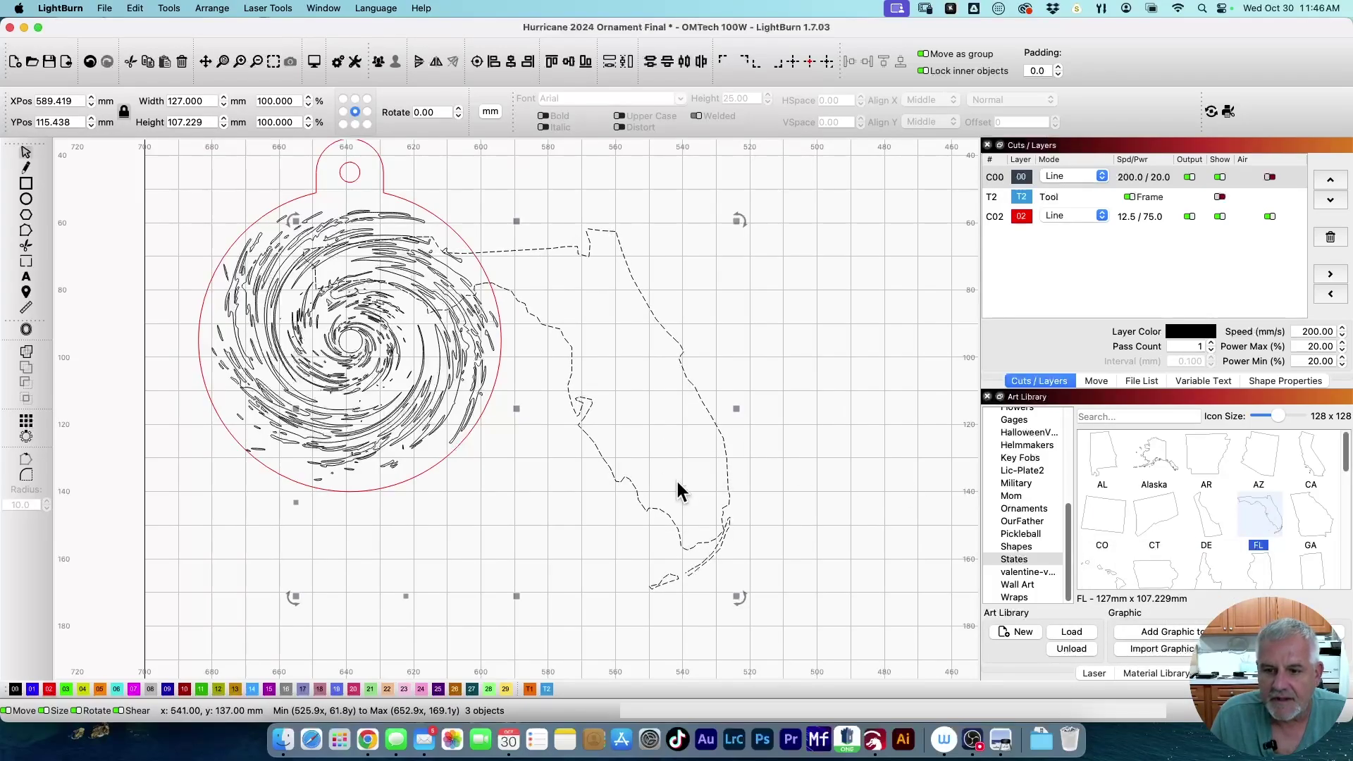
scroll(678, 491, down, 1)
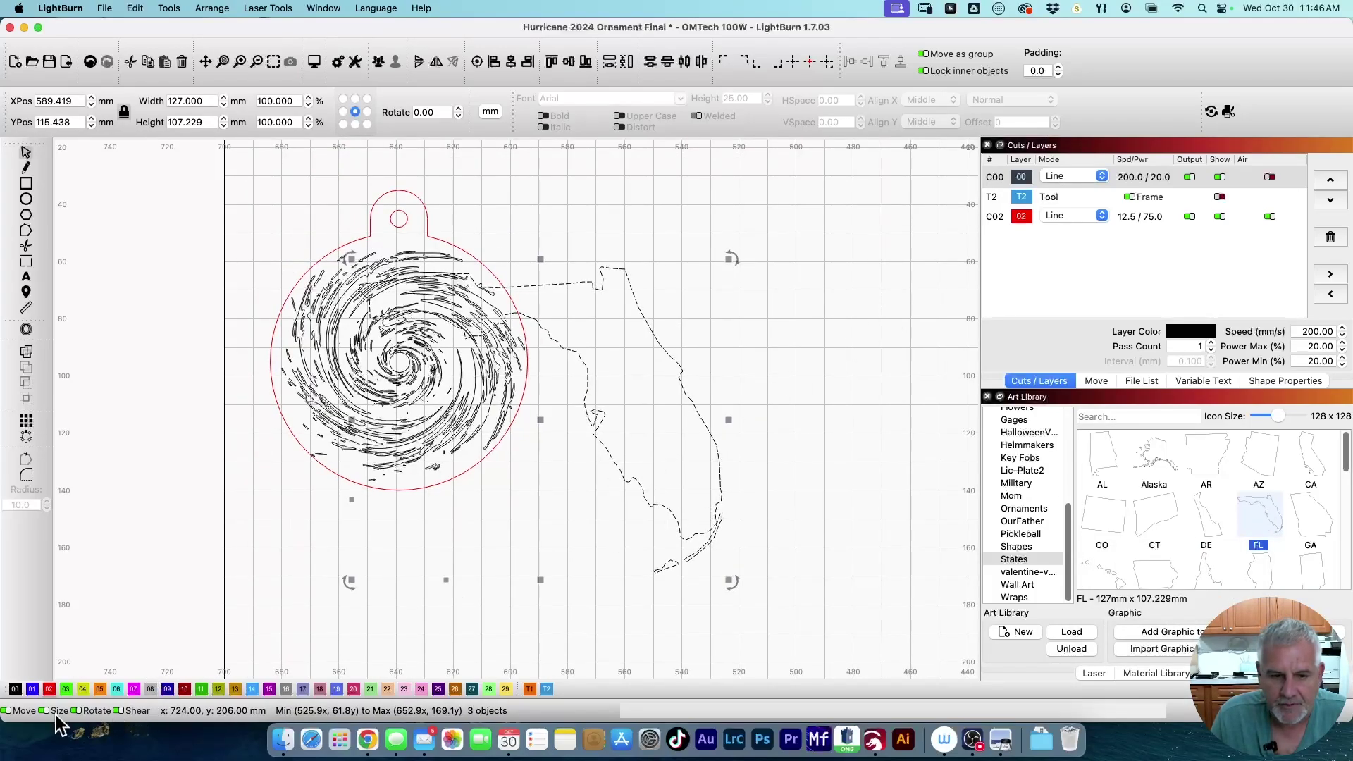
click(32, 689)
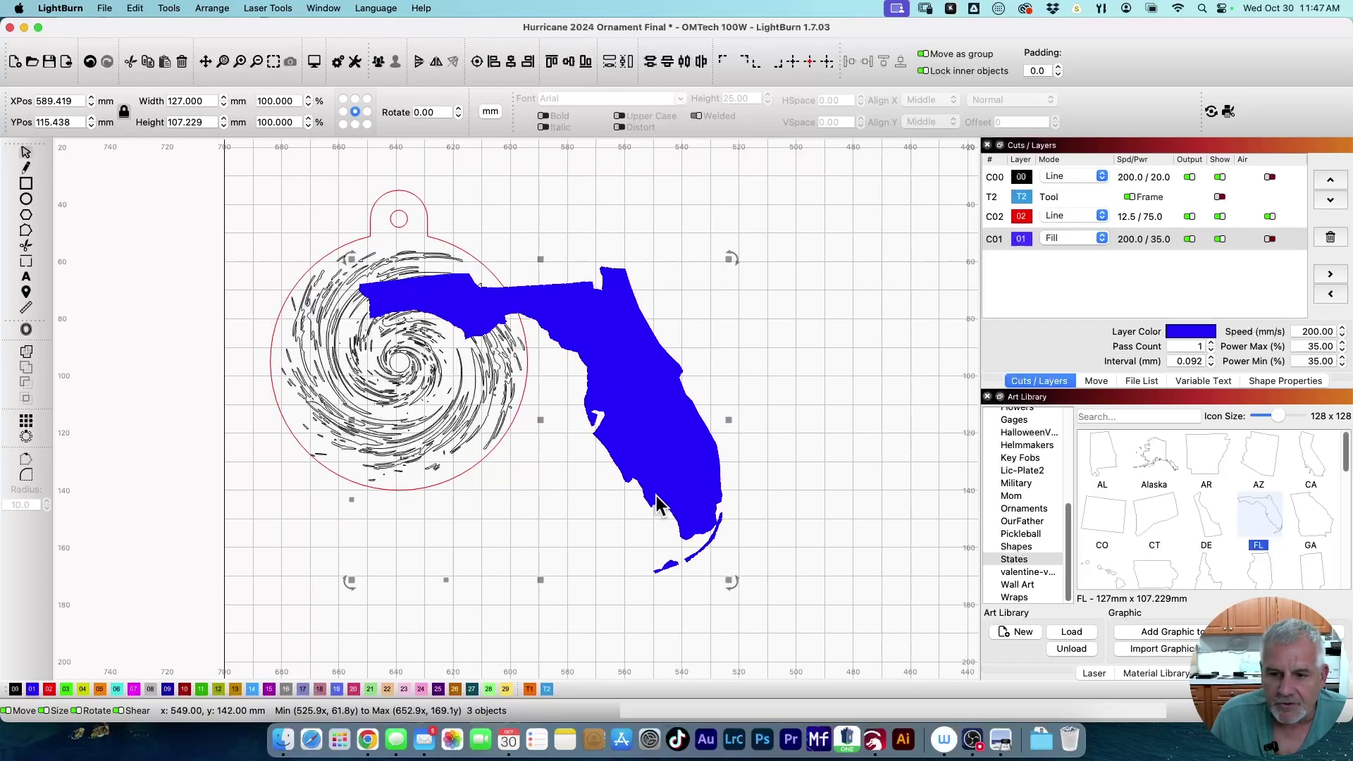
Offset the Florida shape inward by 3 mm with round corners and outer shapes only, keeping the original objects
click(26, 335)
drag(542, 299, 745, 339)
click(722, 413)
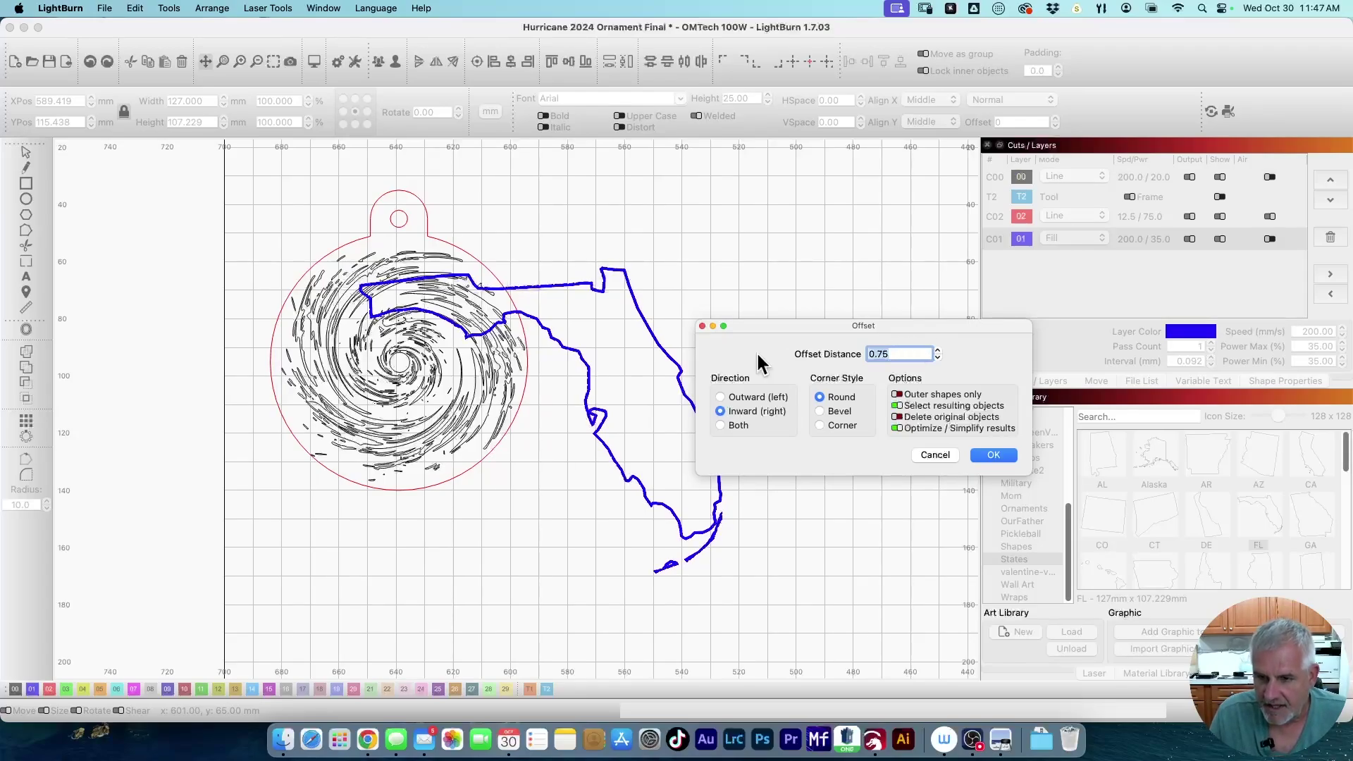
text(3)
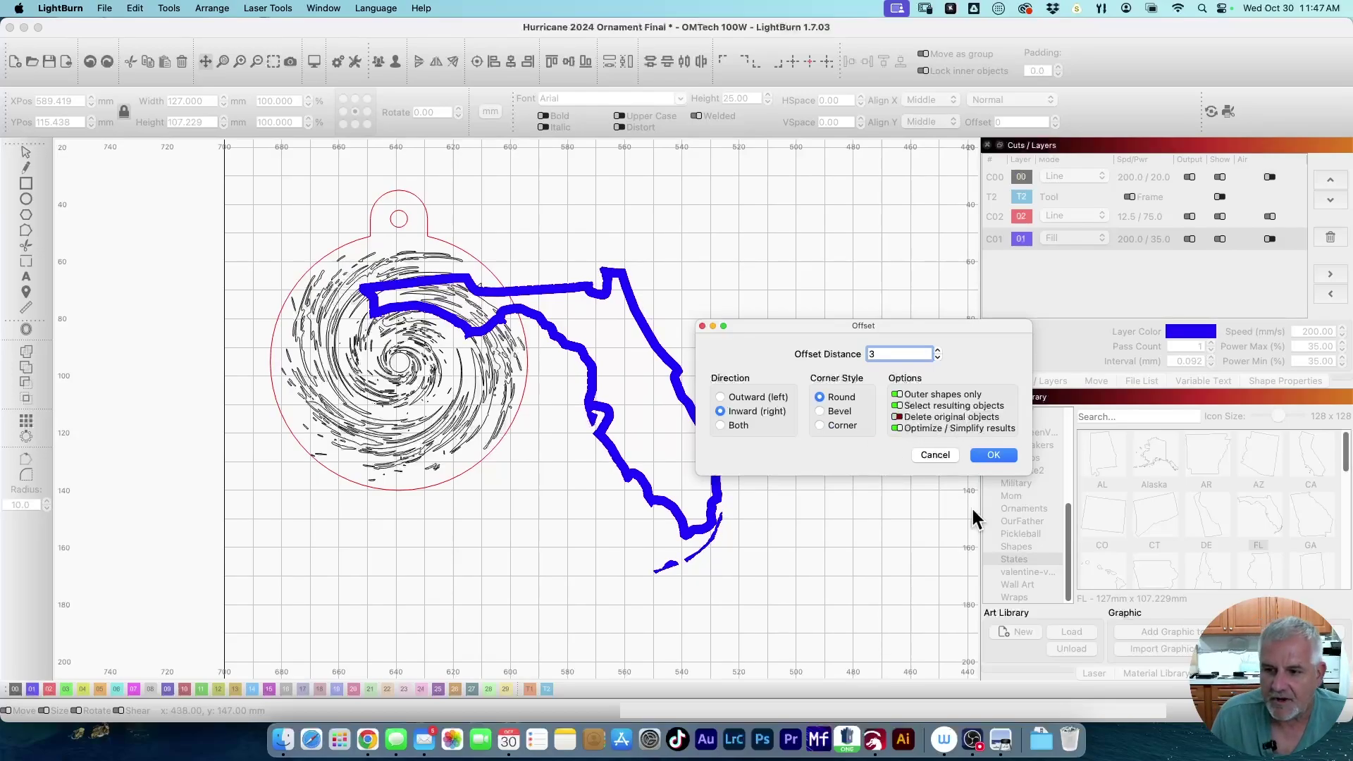
click(990, 456)
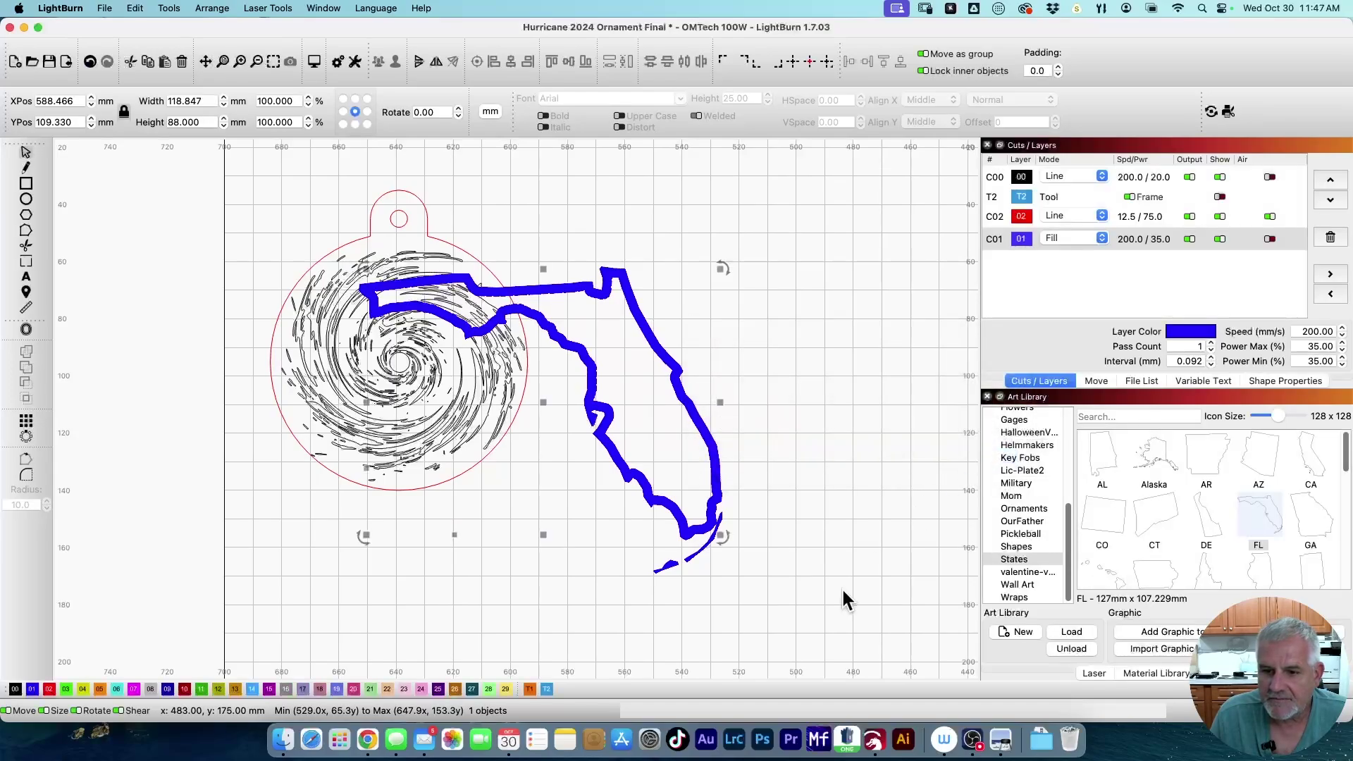
Delete the two island shapes below Florida's southern tip and group the remaining inner and outer outlines
click(840, 514)
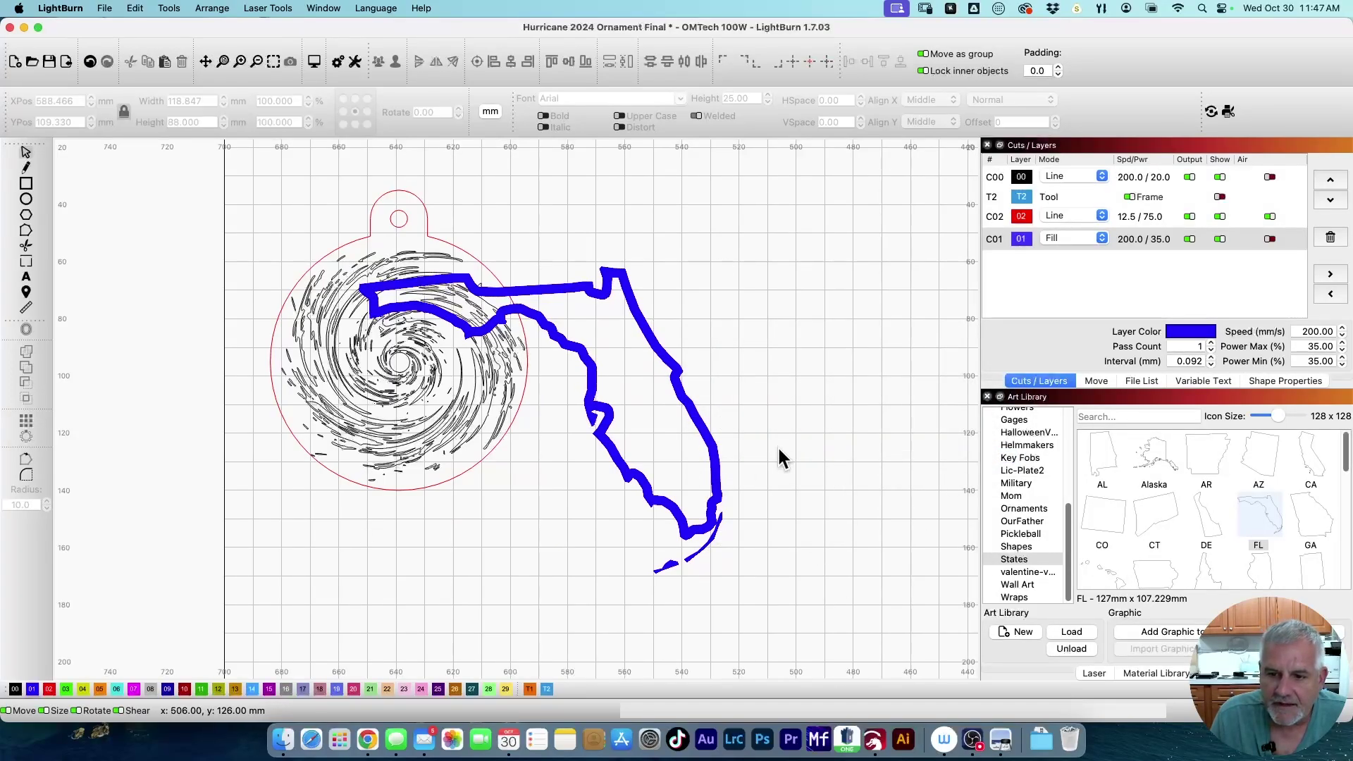
drag(701, 589, 661, 564)
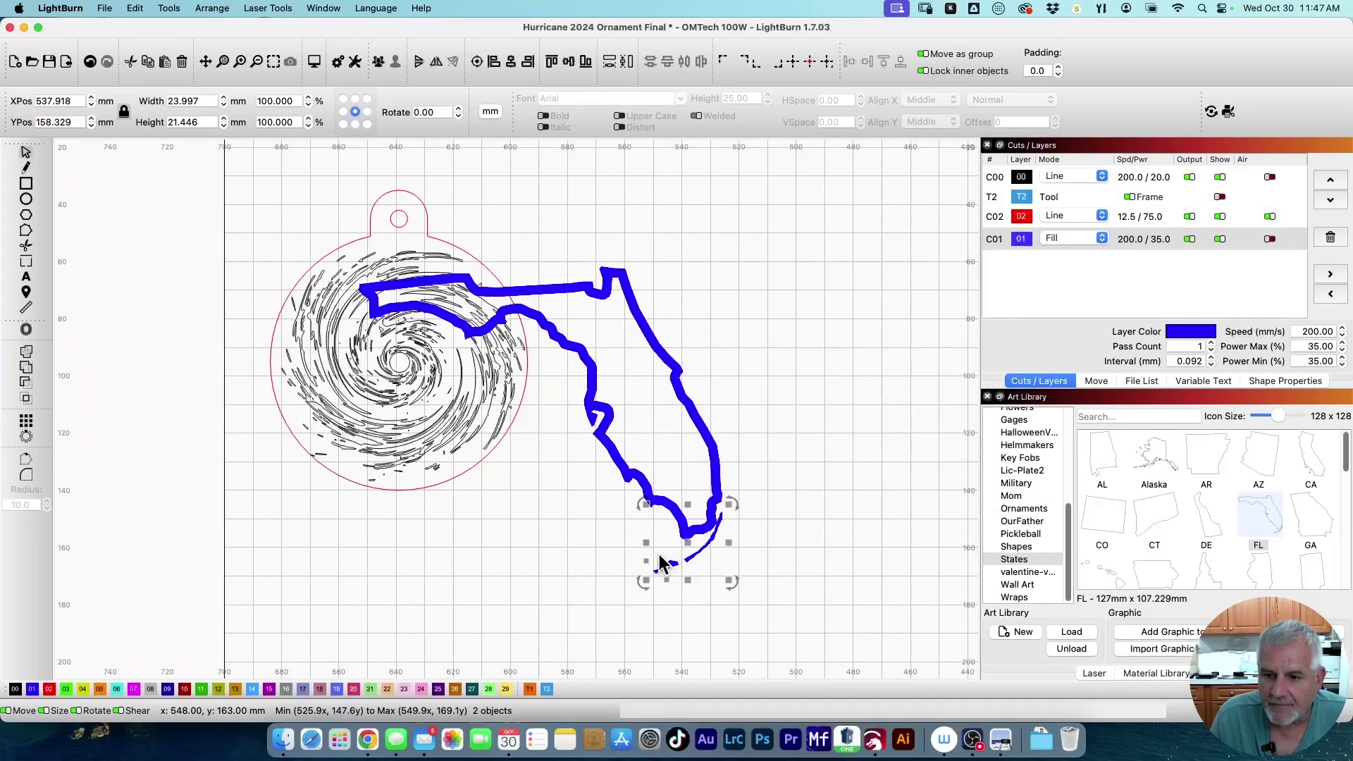
key(Delete)
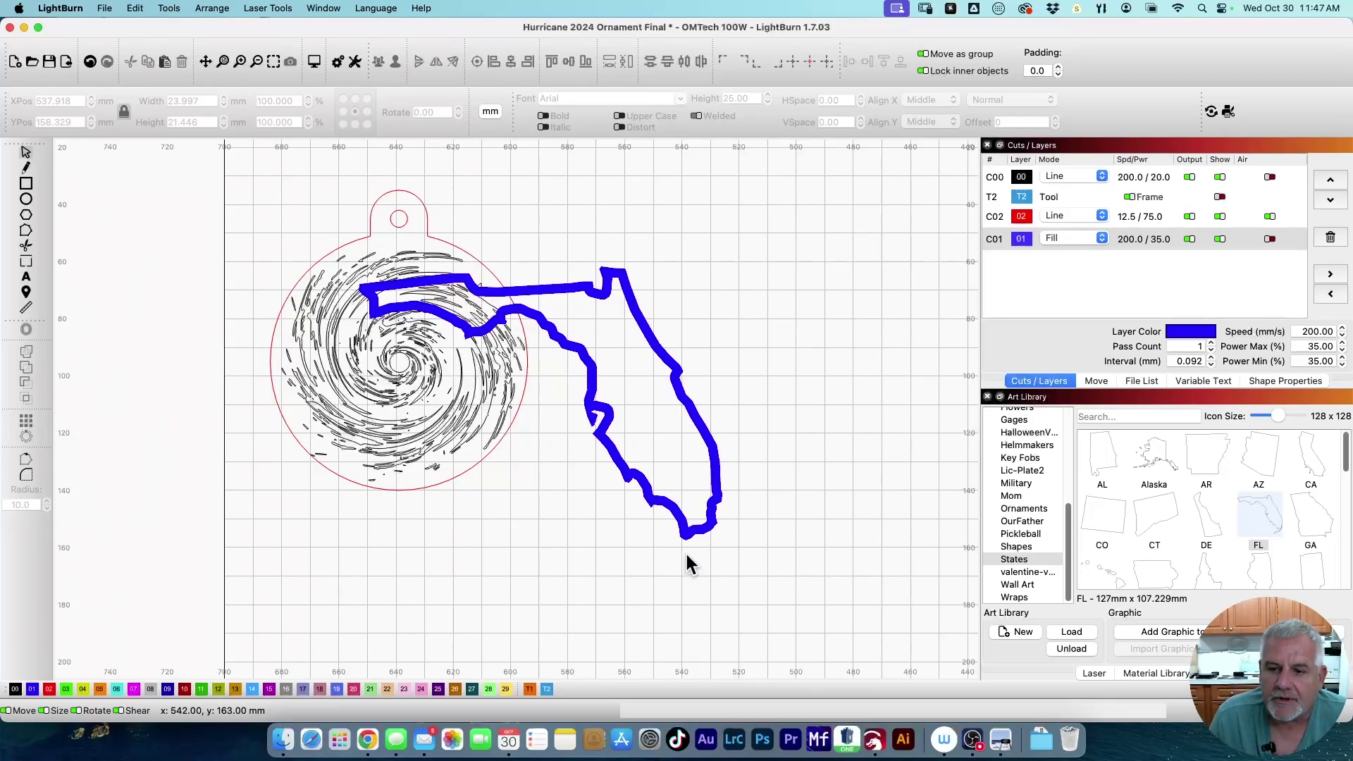
drag(775, 472, 675, 447)
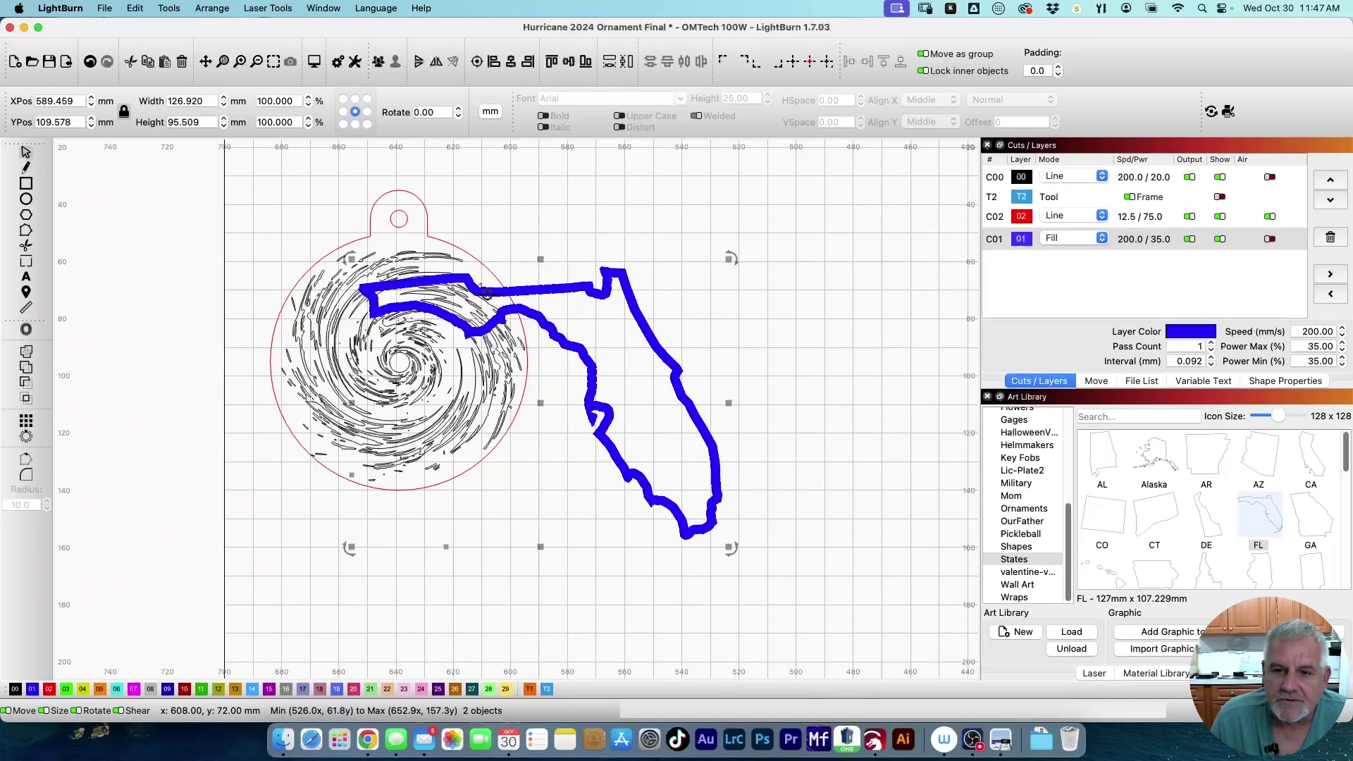
click(379, 65)
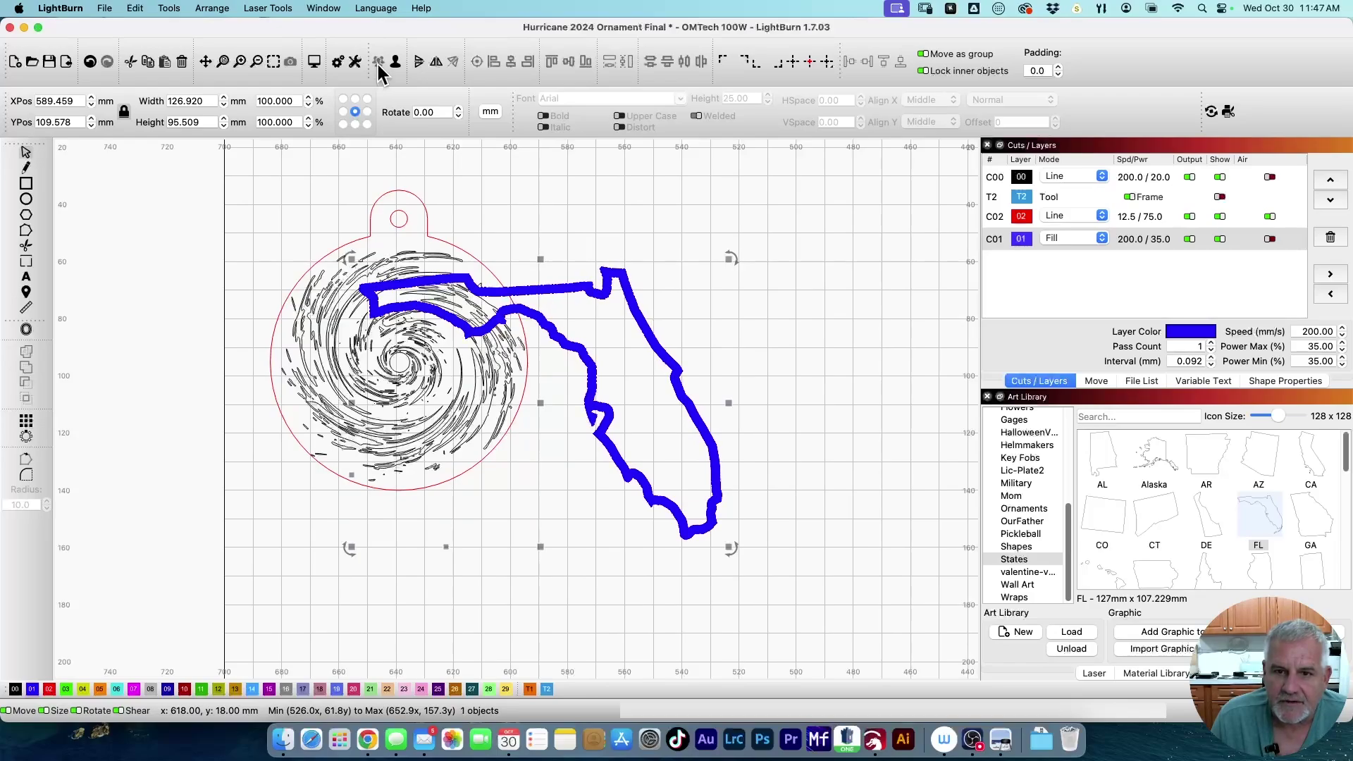
Scale the Florida outline proportionally to about 74.5 × 56 mm and place it over the hurricane inside the ornament
drag(580, 344, 659, 371)
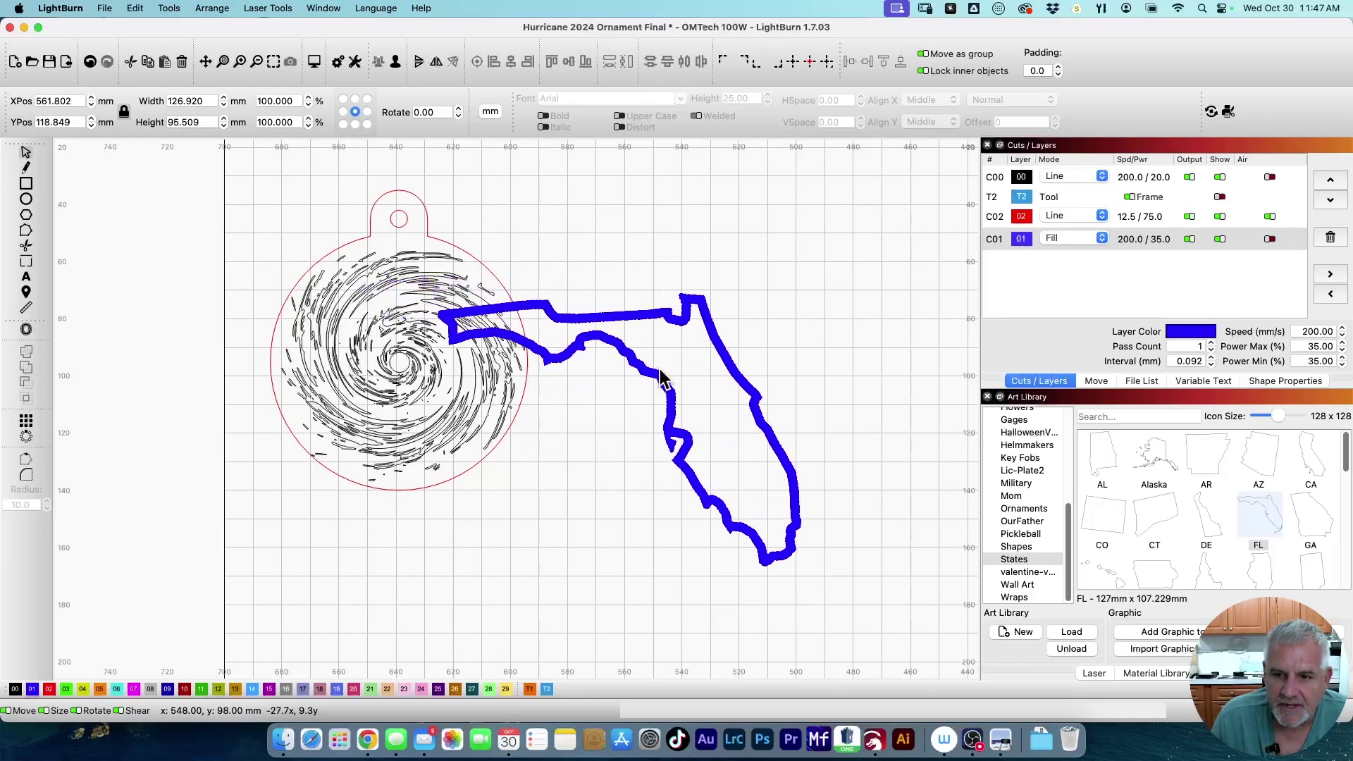
drag(801, 578, 560, 416)
drag(521, 356, 381, 347)
drag(465, 409, 518, 450)
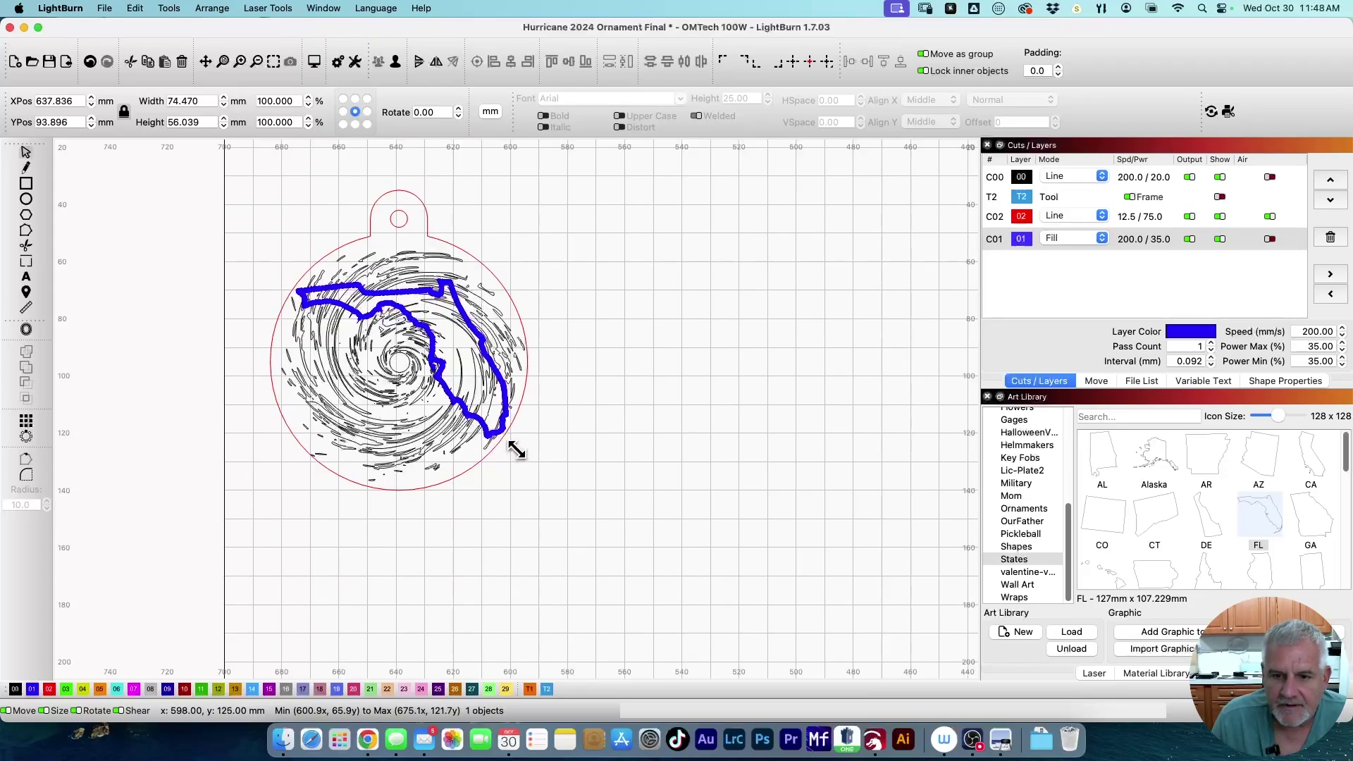
click(518, 450)
click(554, 373)
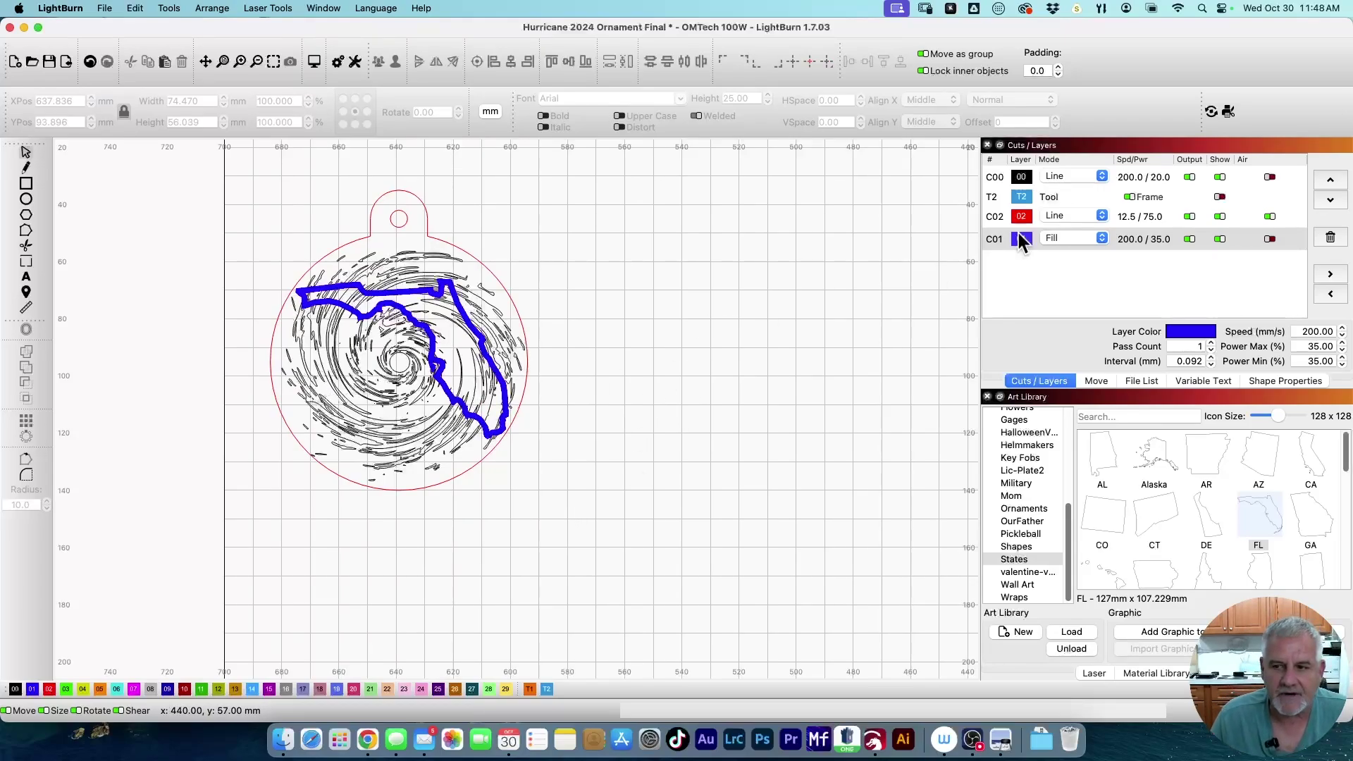
Switch hurricane layer C00 to Fill mode to check its filled appearance, and set it back to Line
click(1091, 185)
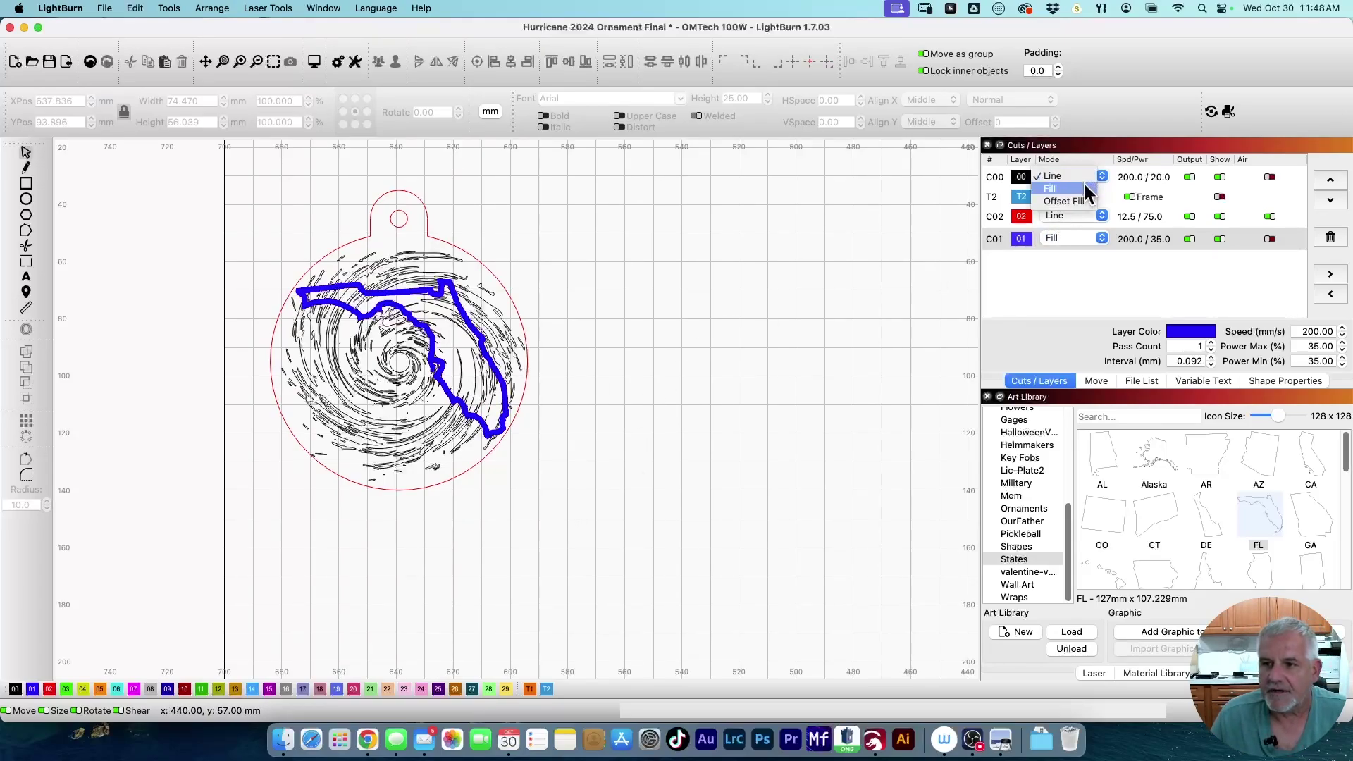
click(1089, 191)
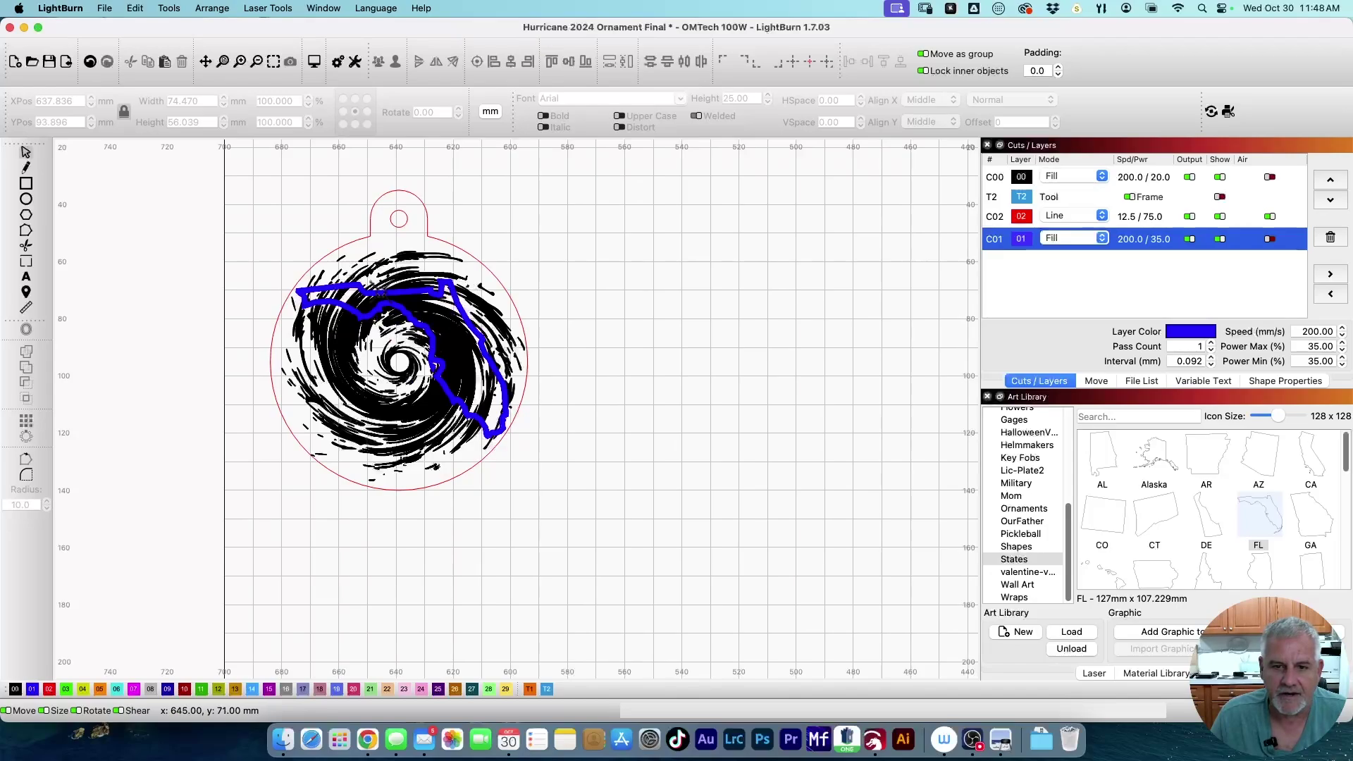
click(1076, 177)
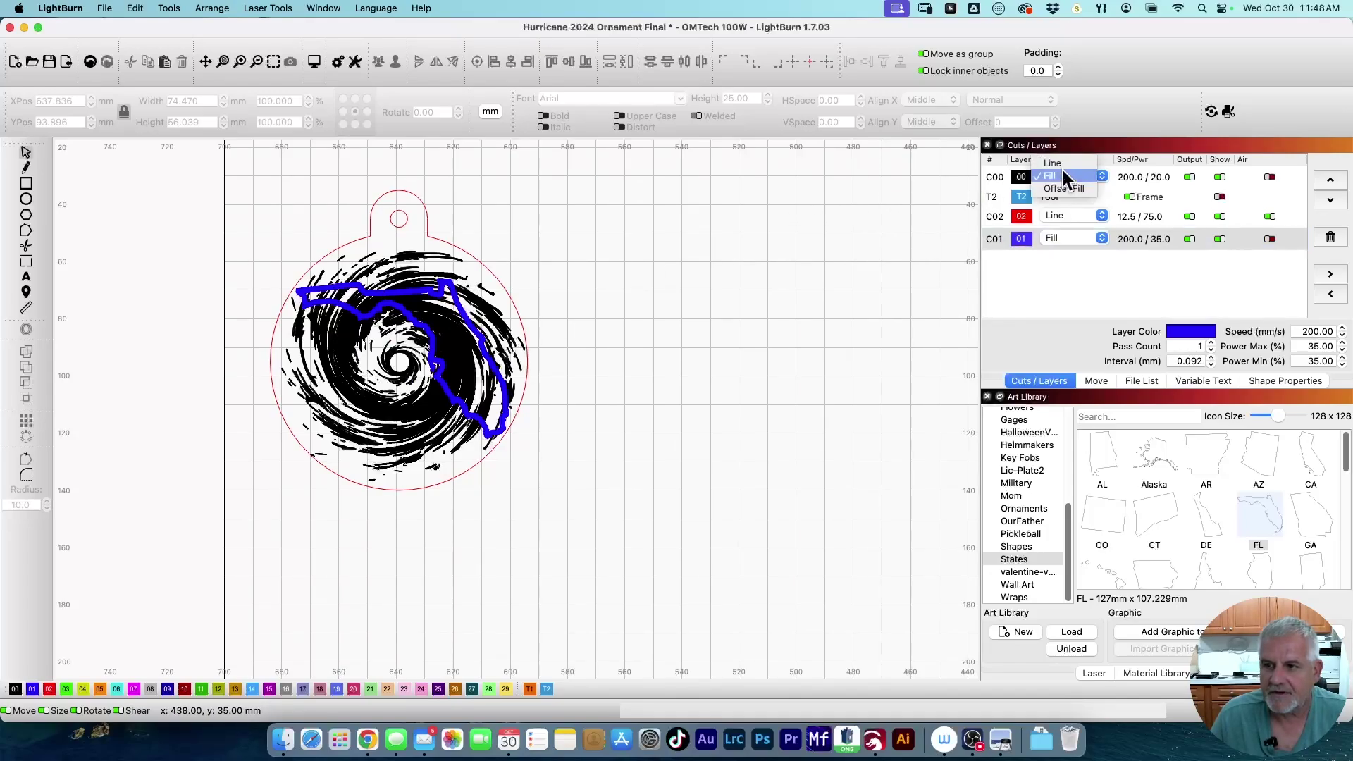
click(1057, 163)
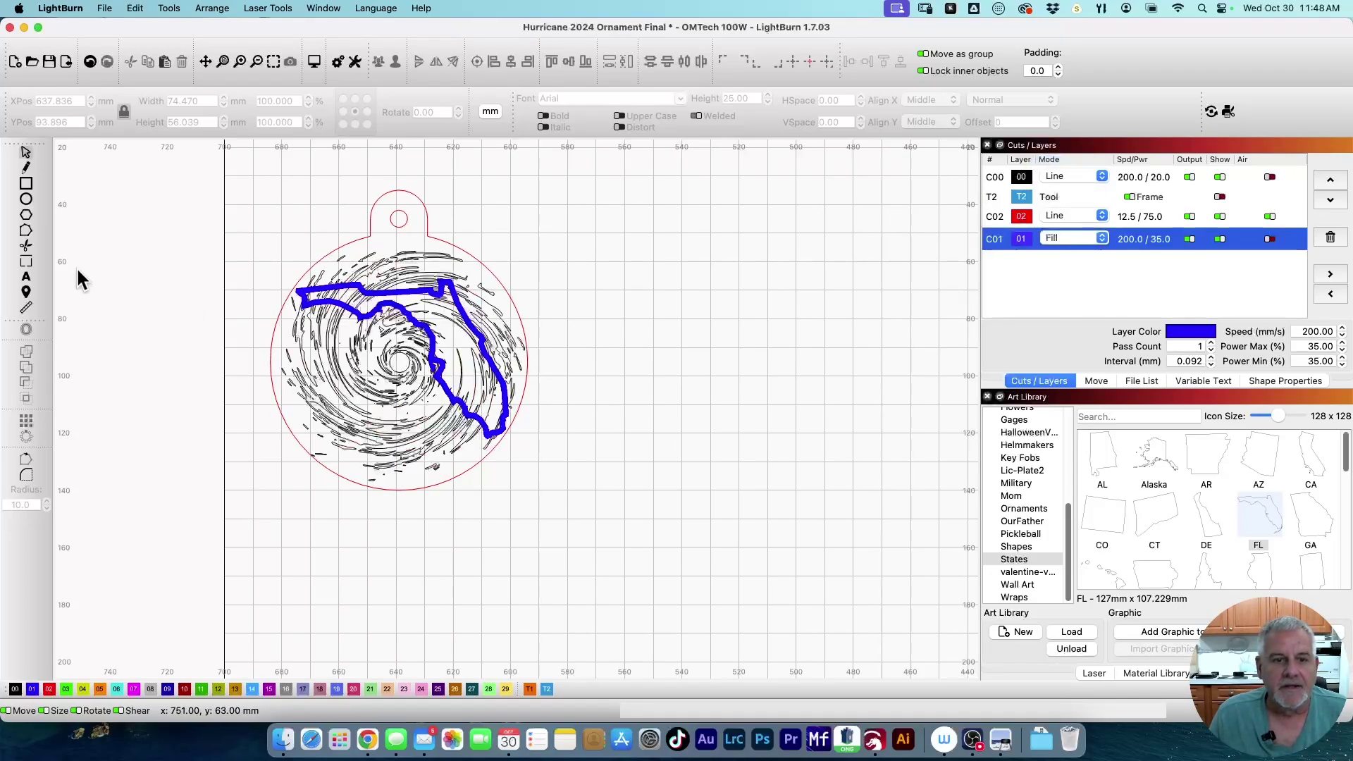
Add the text "2024" in Arial beside the ornament on layer 01 and set its height to 15 mm
click(26, 276)
click(611, 286)
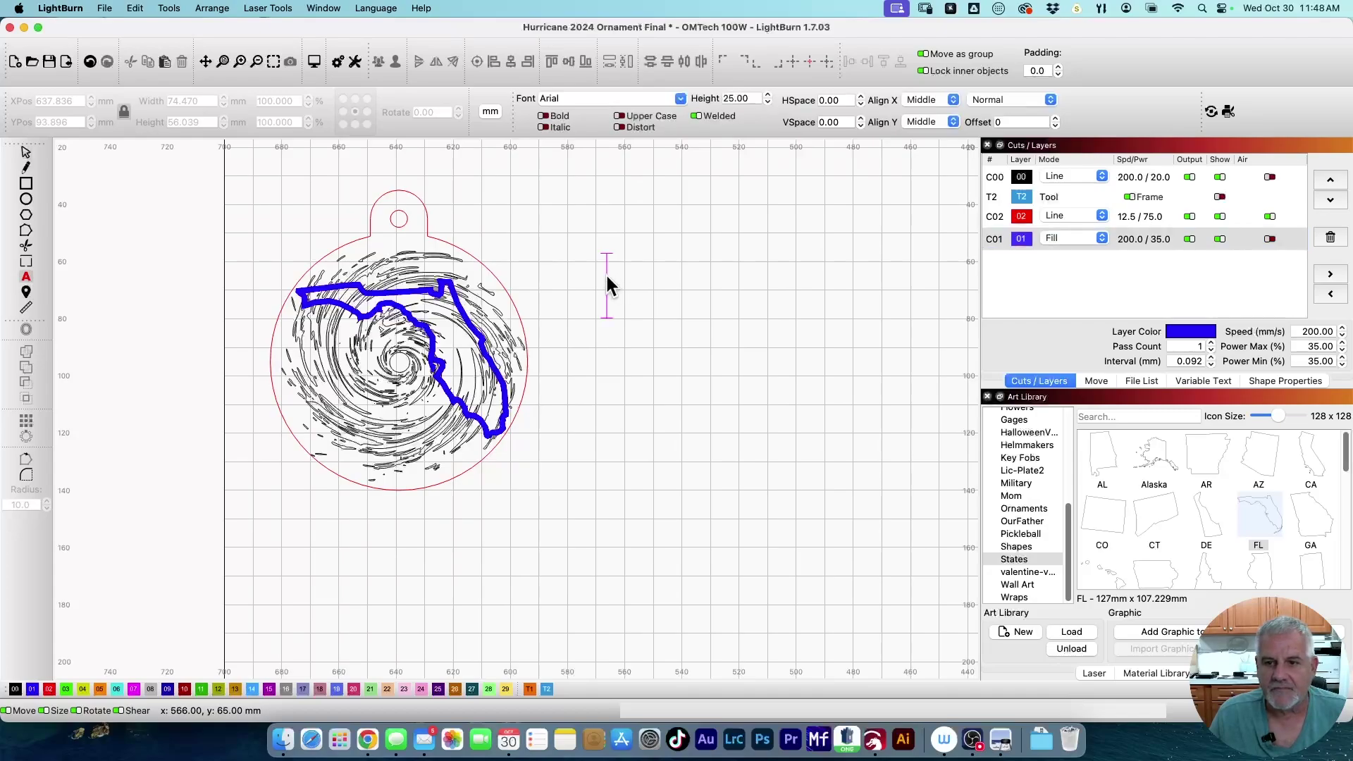
text(2024)
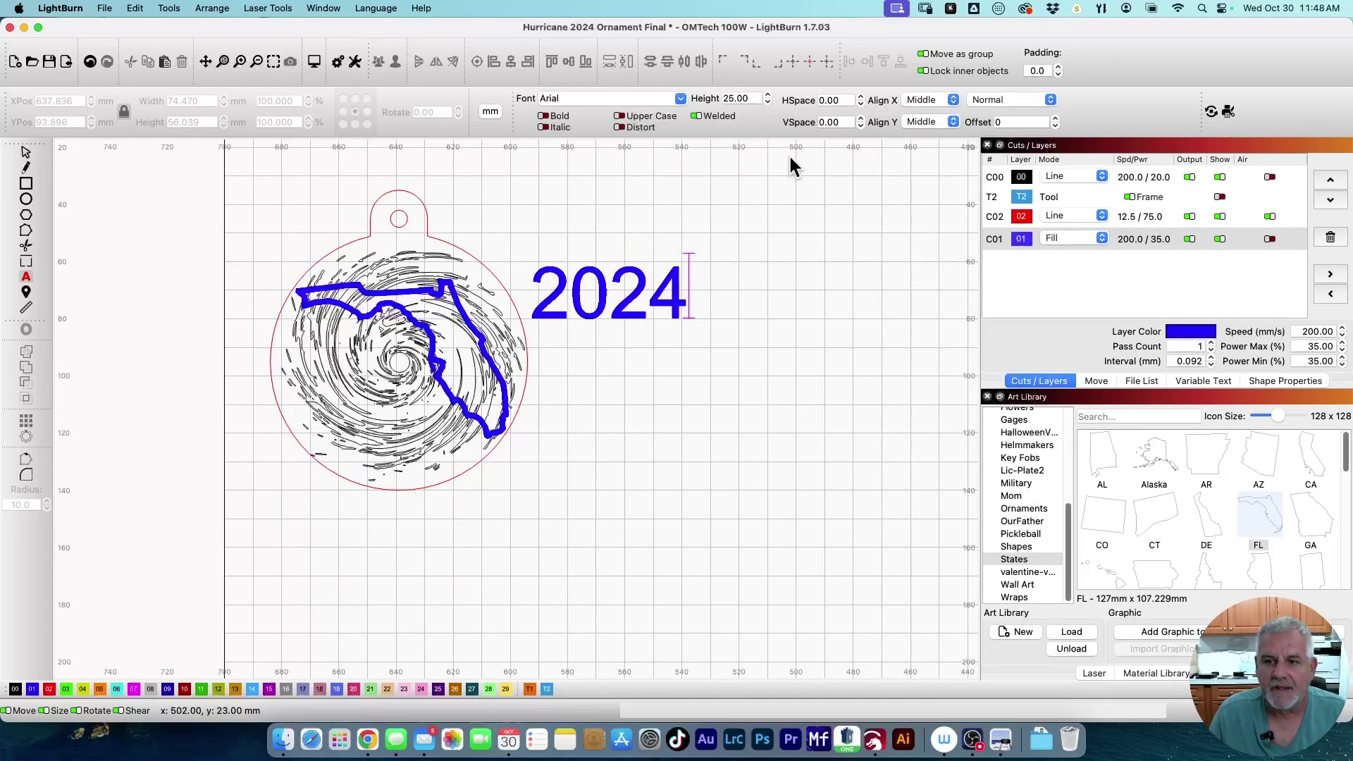
scroll(765, 107, down, 10)
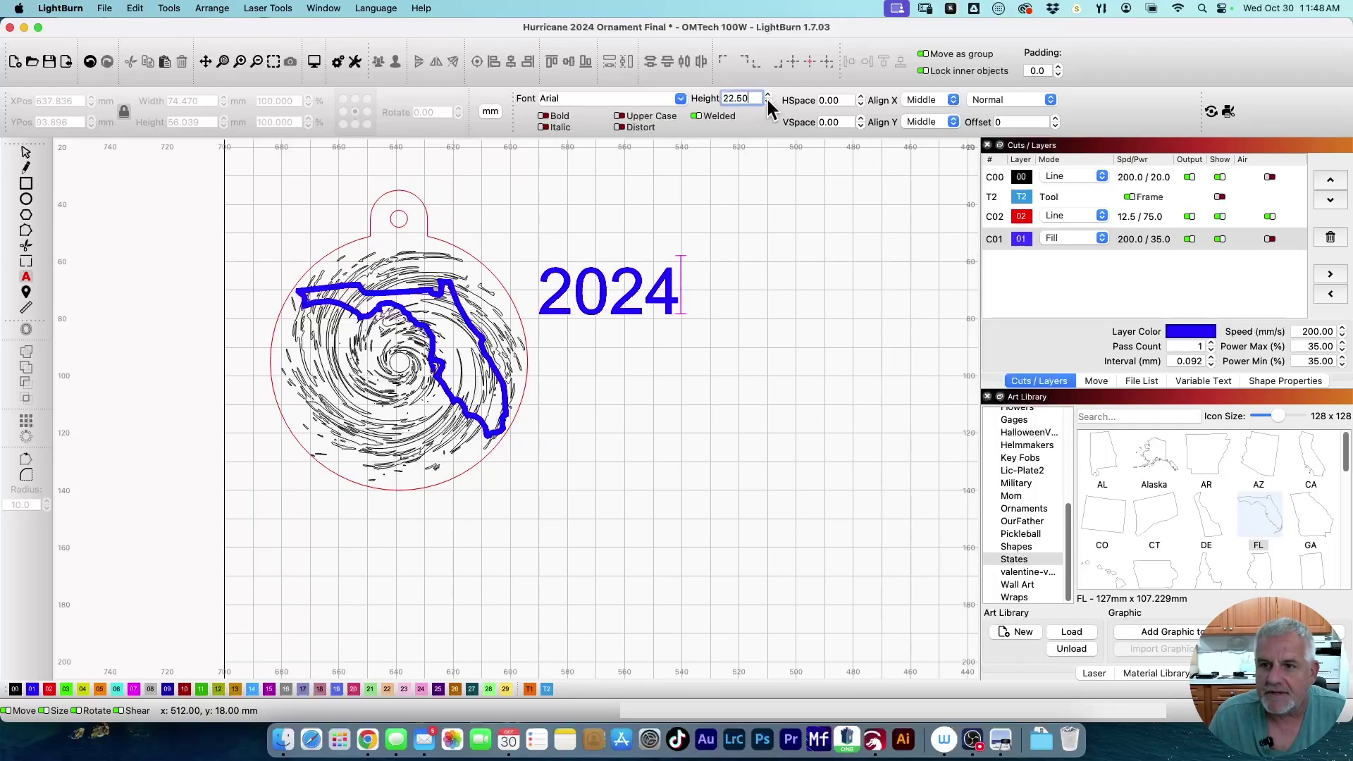
key(Escape)
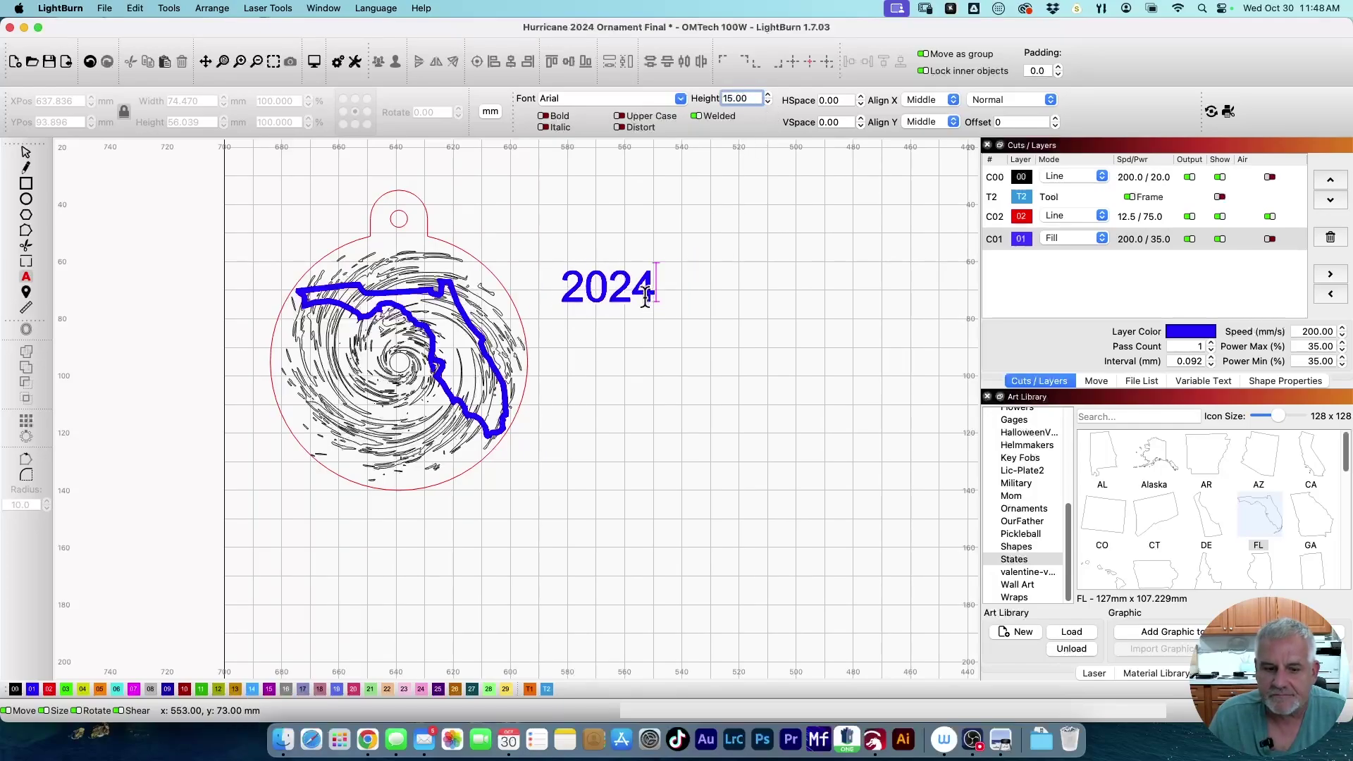
key(Escape)
key(Escape)
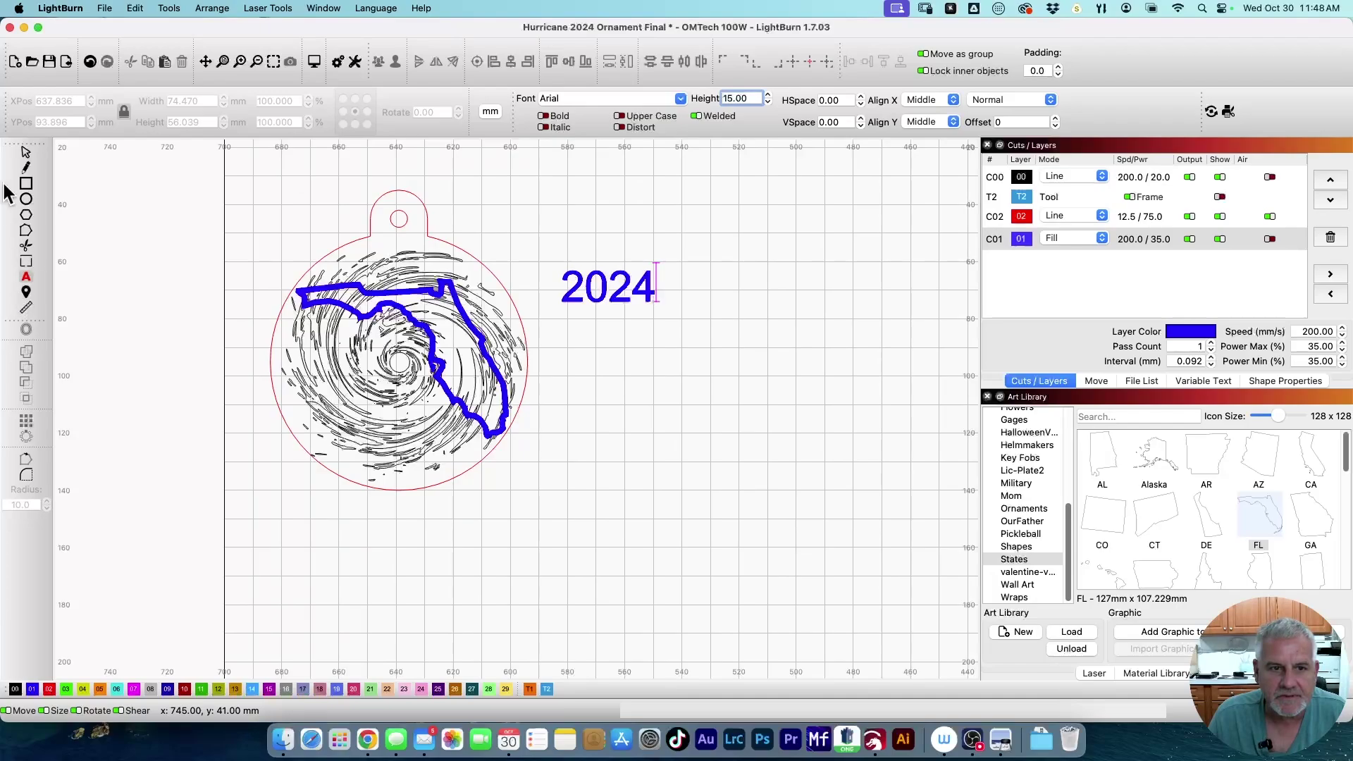
click(33, 158)
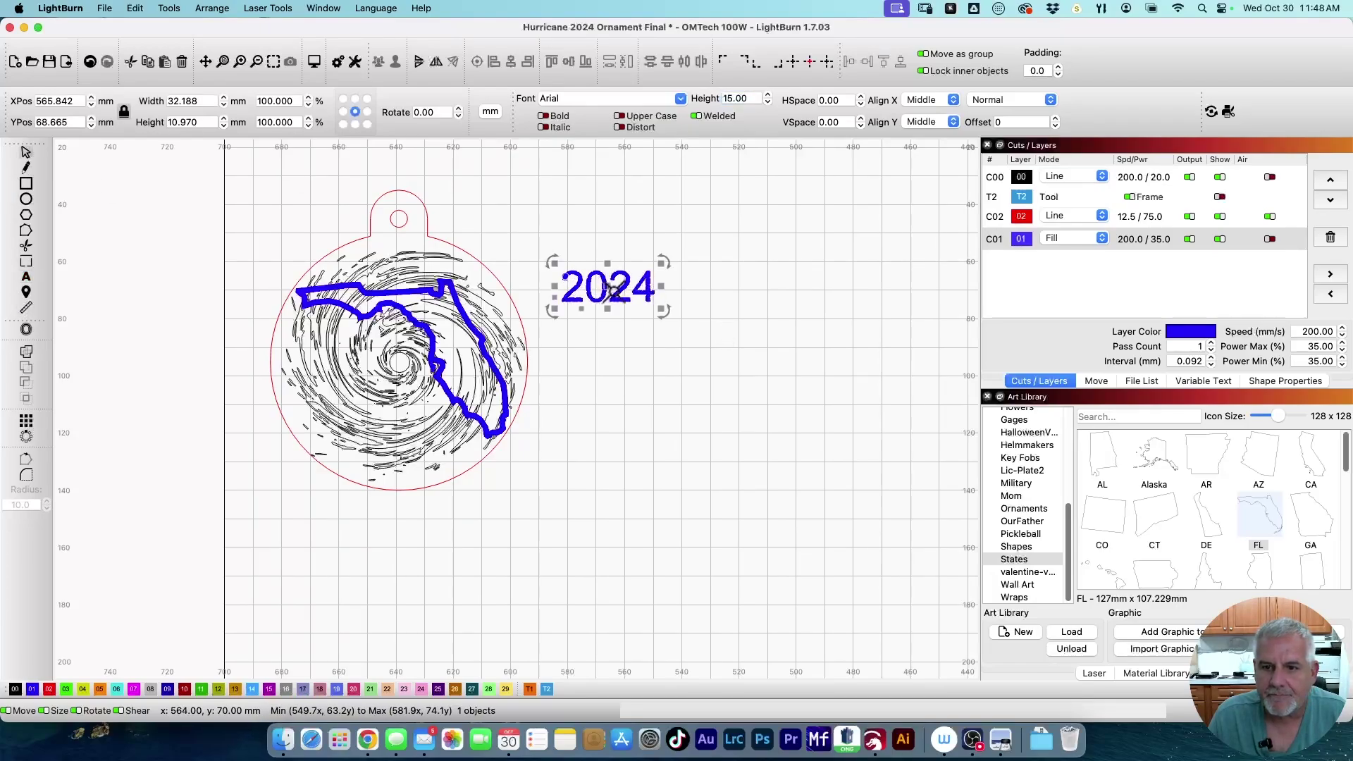
Place the "2024" text inside the top of the ornament above Florida, centered horizontally on the outline
drag(608, 286, 399, 262)
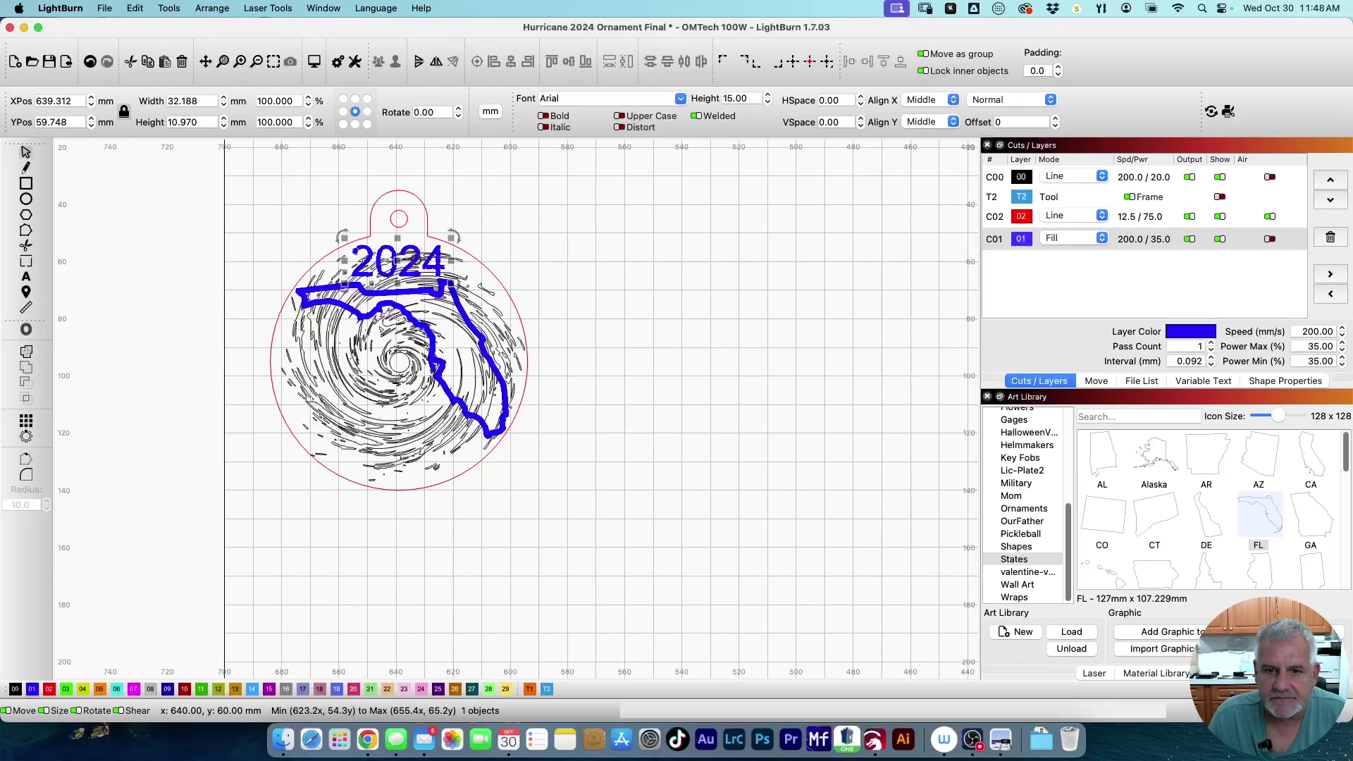
shift+click(425, 215)
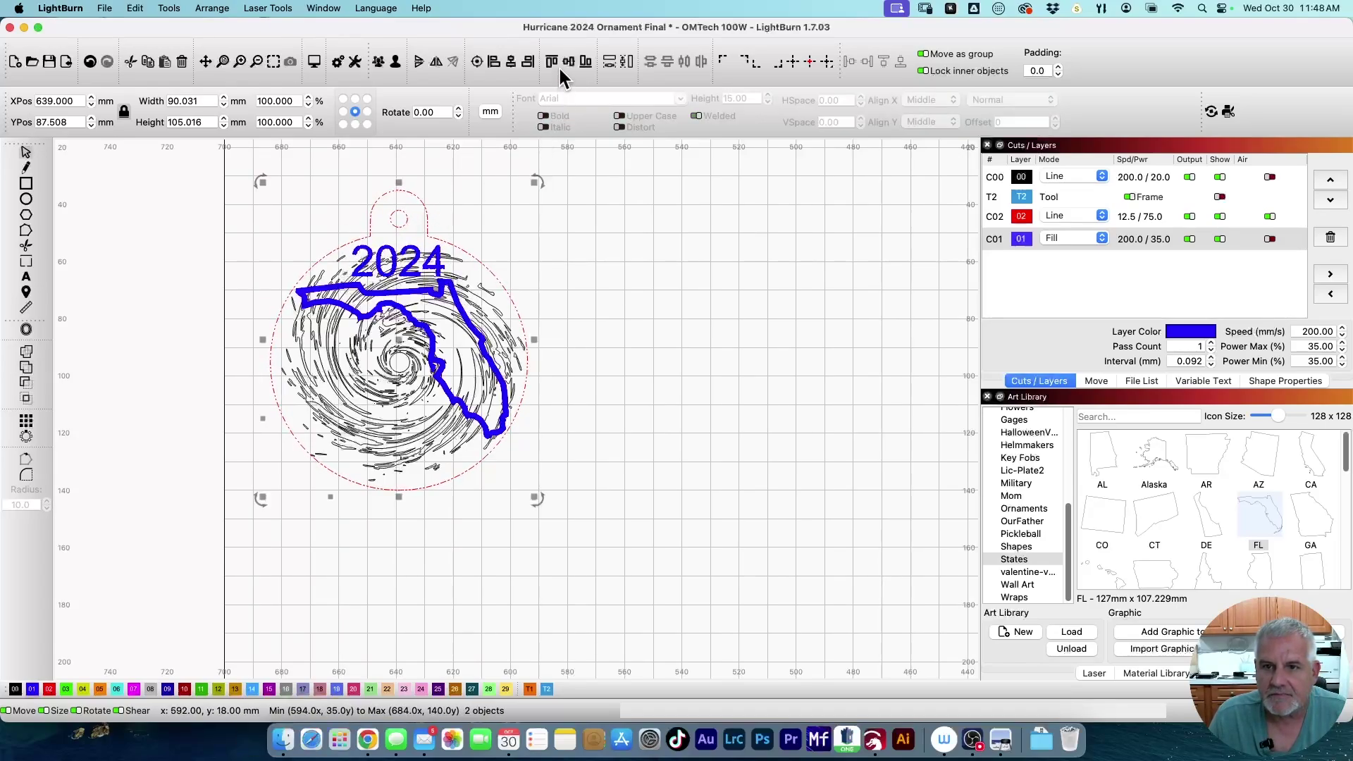
click(614, 305)
scroll(378, 290, up, 3)
scroll(423, 297, up, 3)
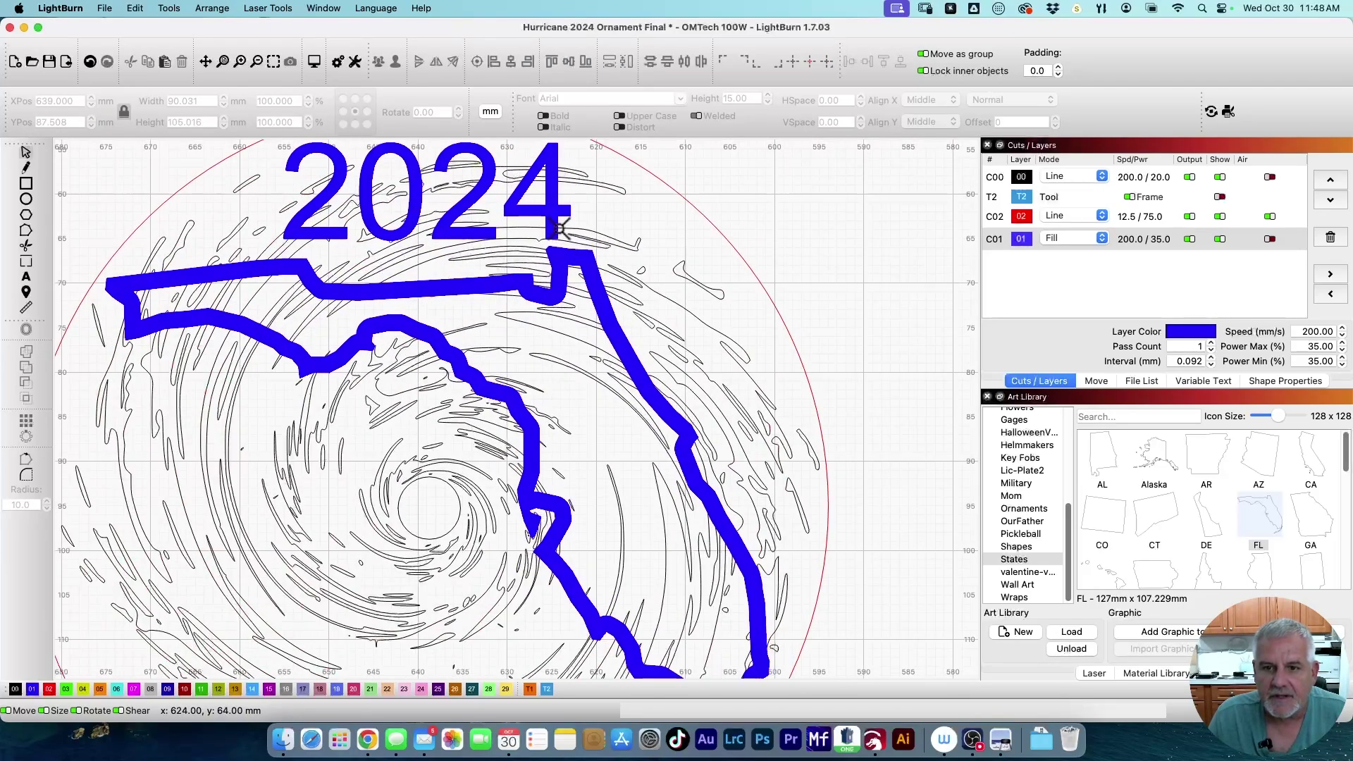
scroll(497, 299, down, 2)
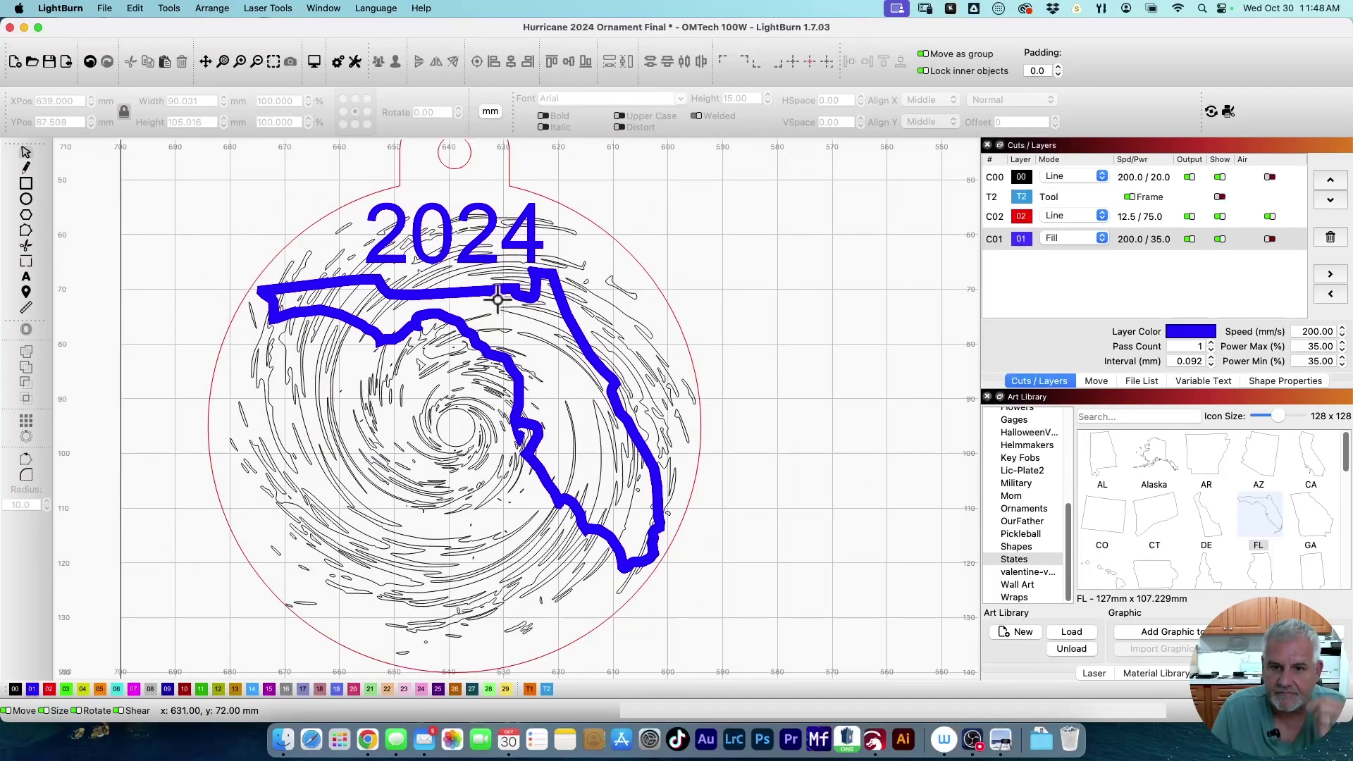
scroll(498, 299, down, 2)
scroll(705, 405, down, 3)
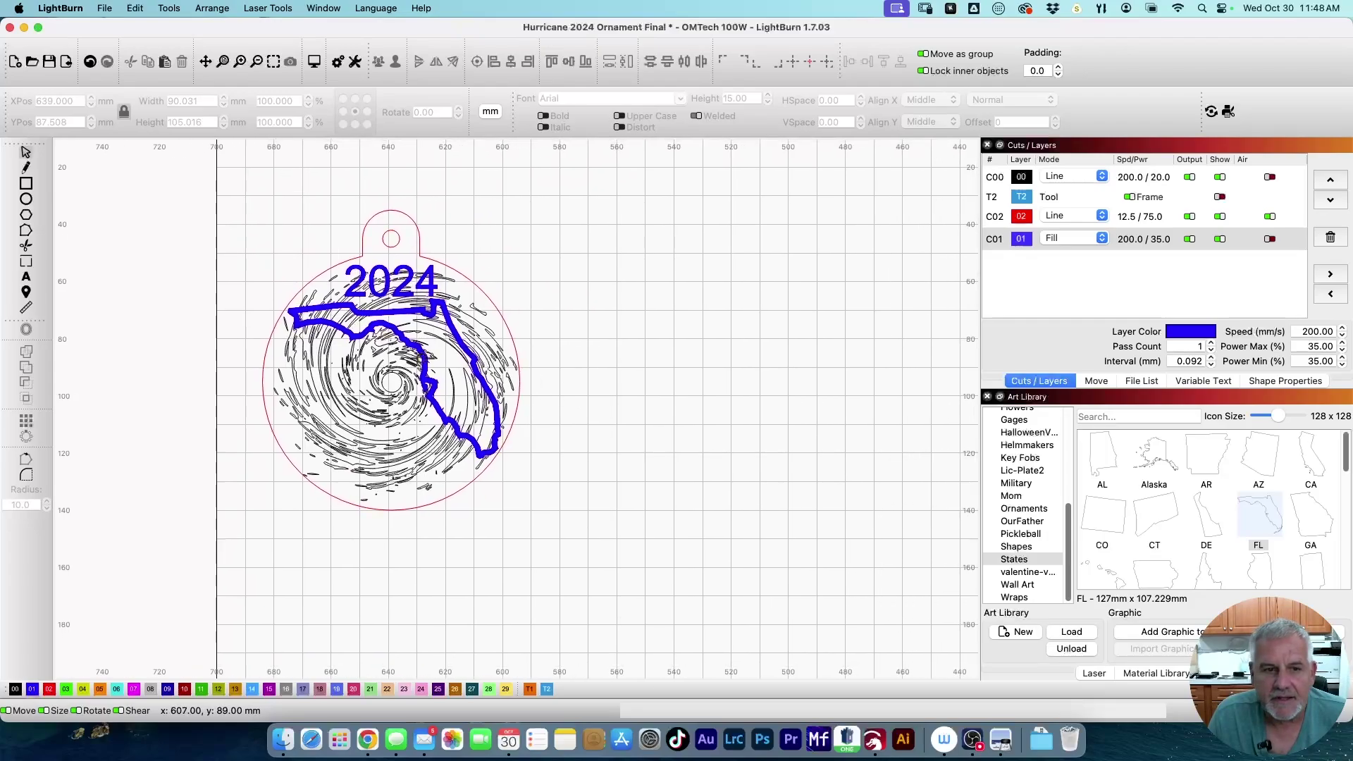
Add three separate Arial text objects, "Debby", "Helene" and "Milton", stacked beside the ornament
click(27, 278)
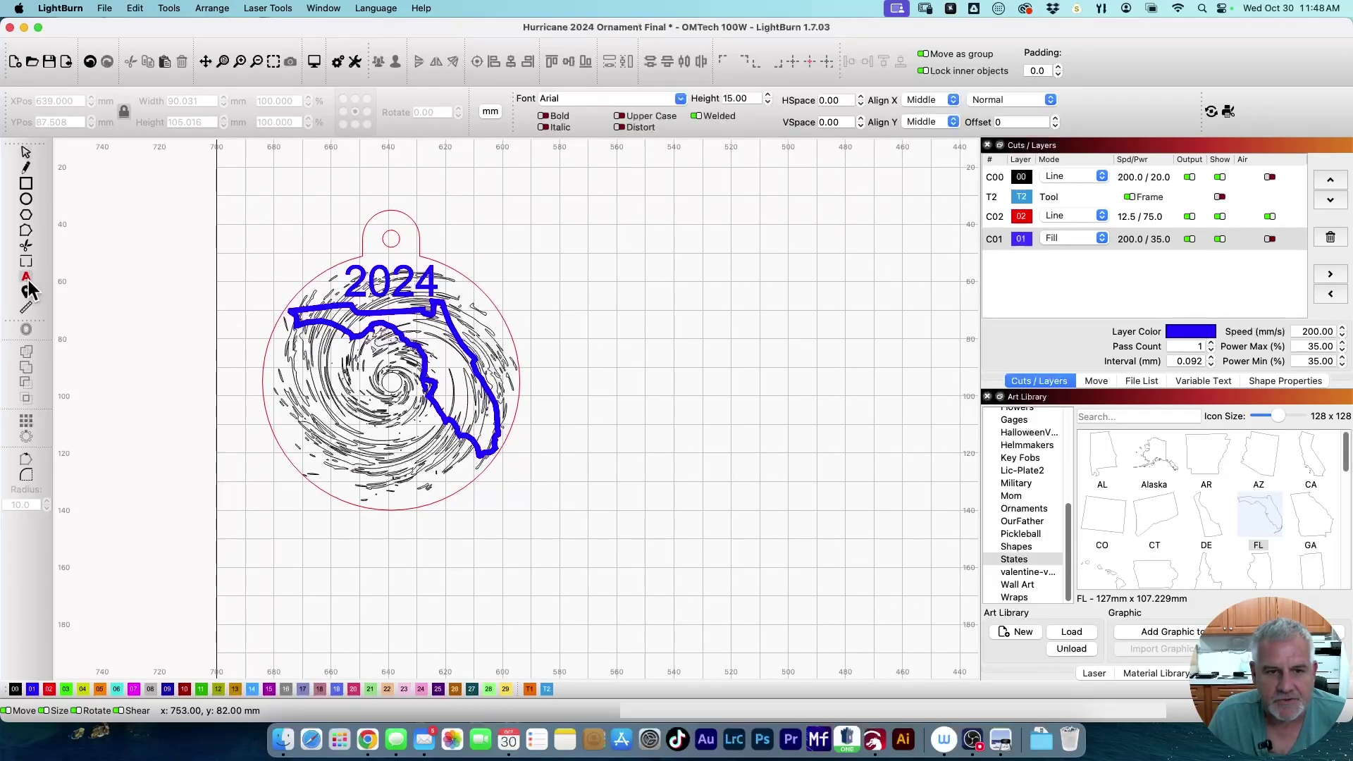
click(578, 282)
text(D)
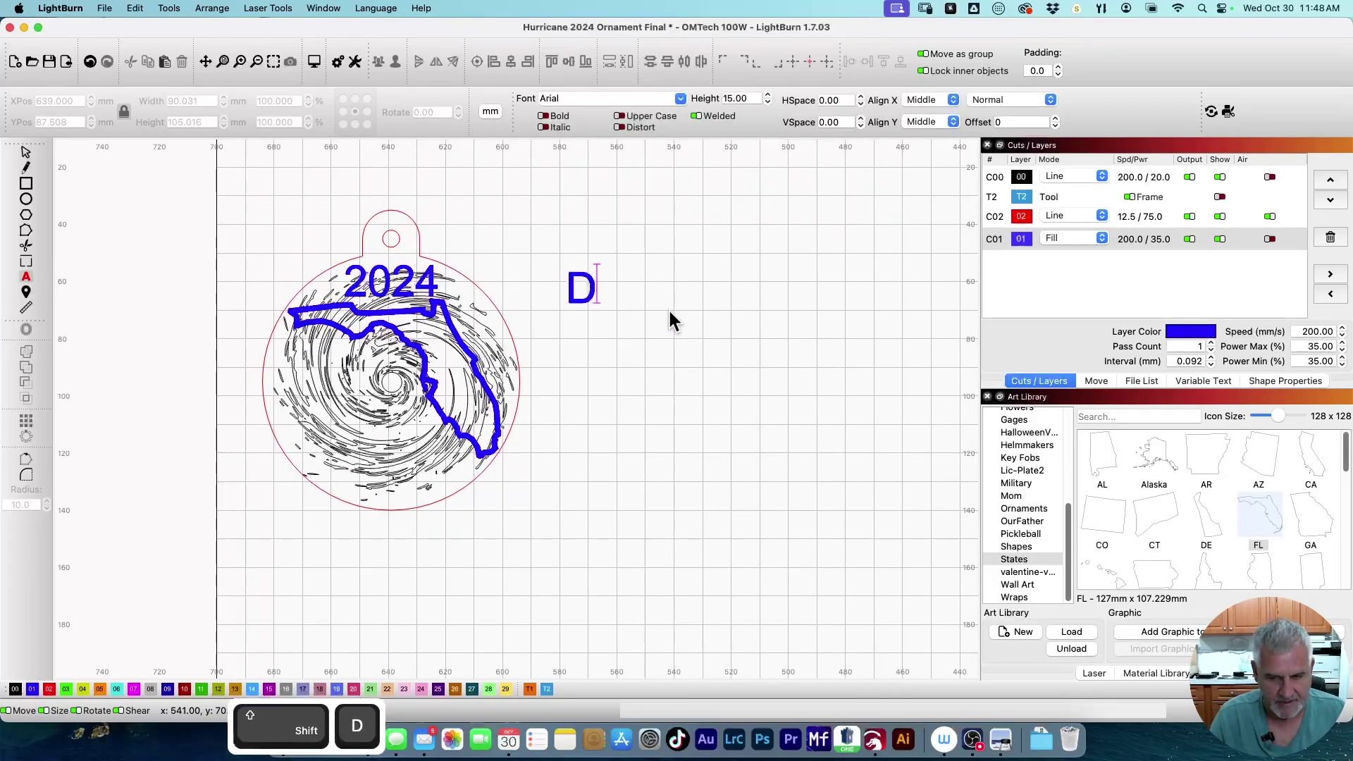
text(ebby)
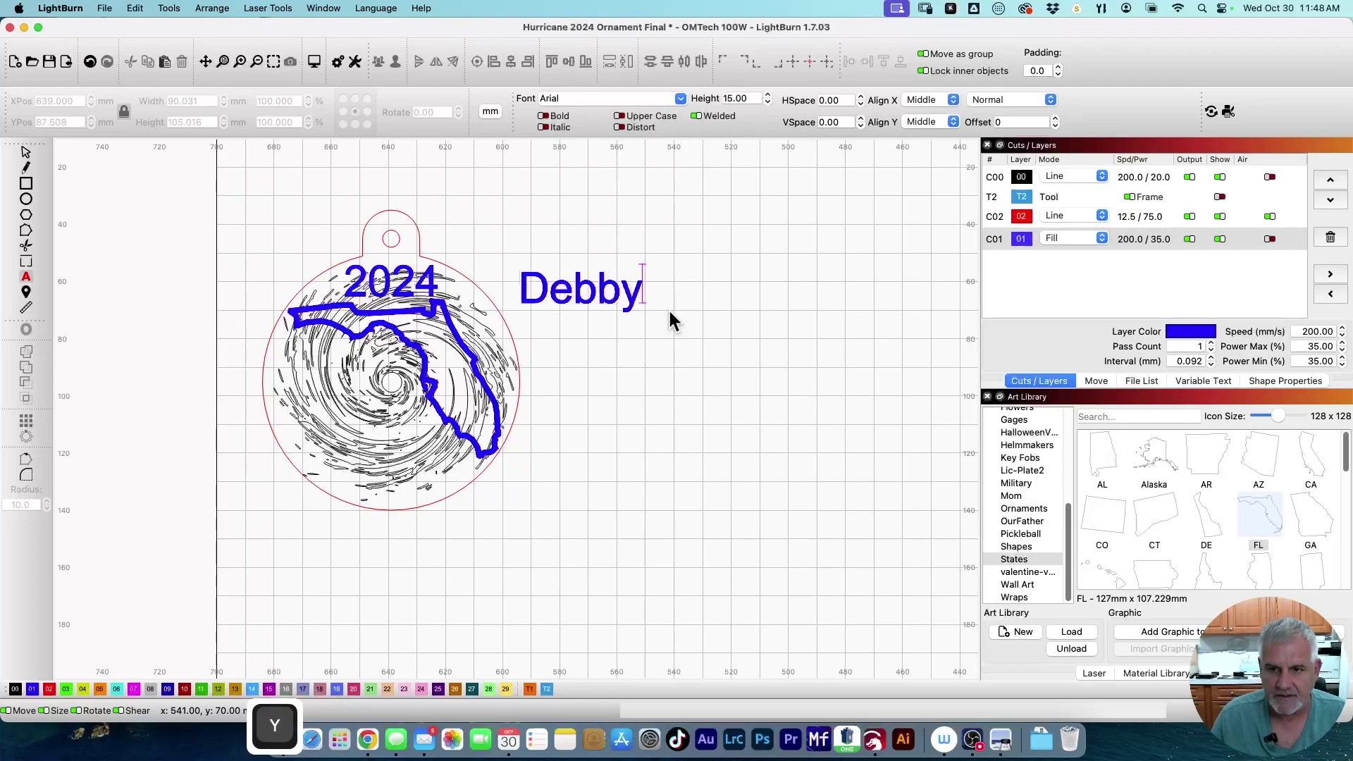
click(591, 356)
text(H)
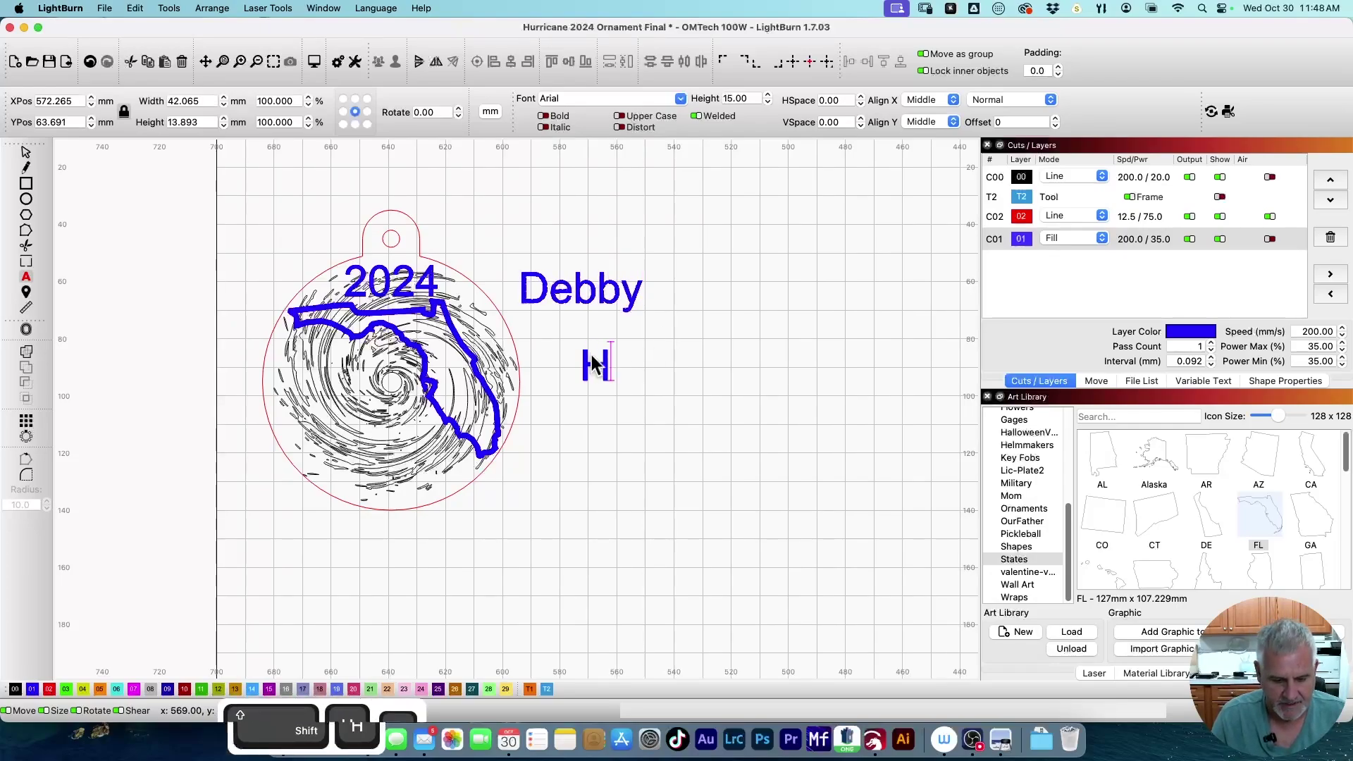
text(elene)
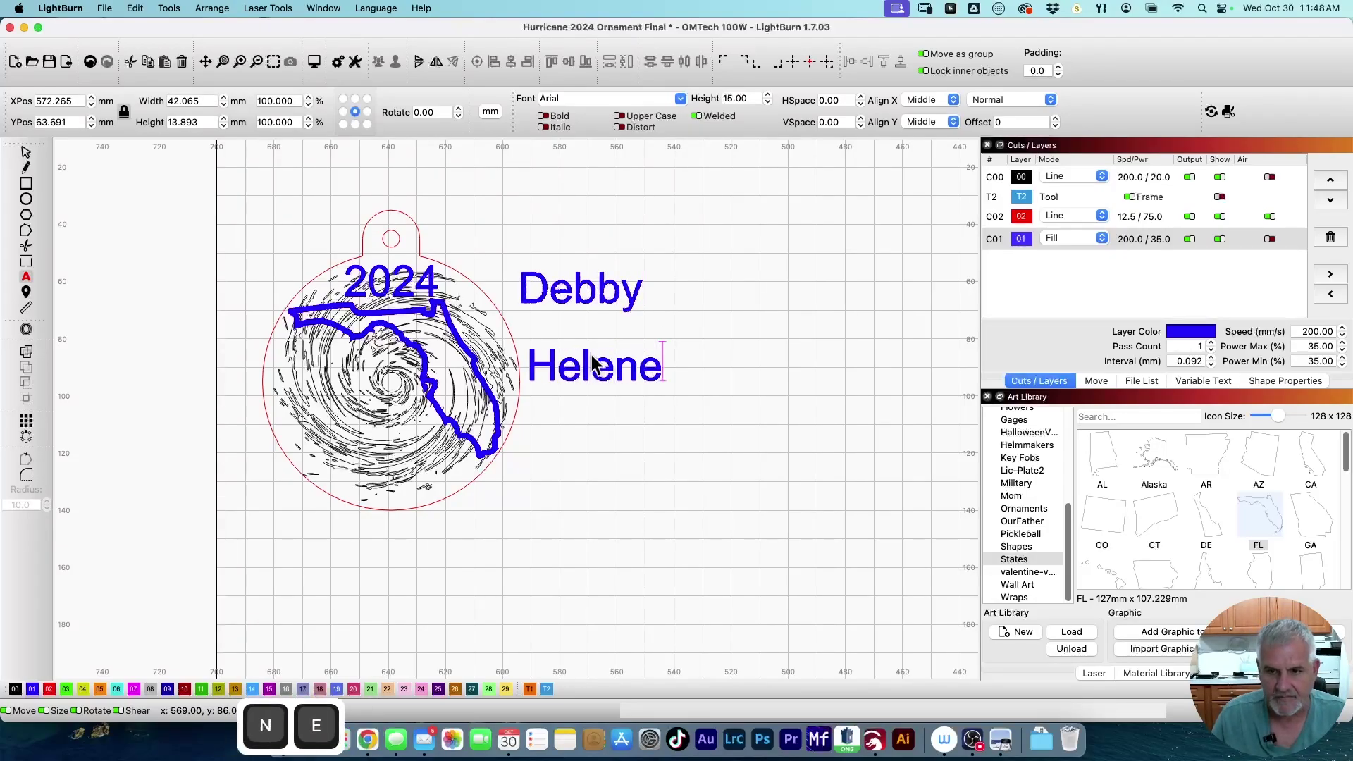
click(579, 427)
text(M)
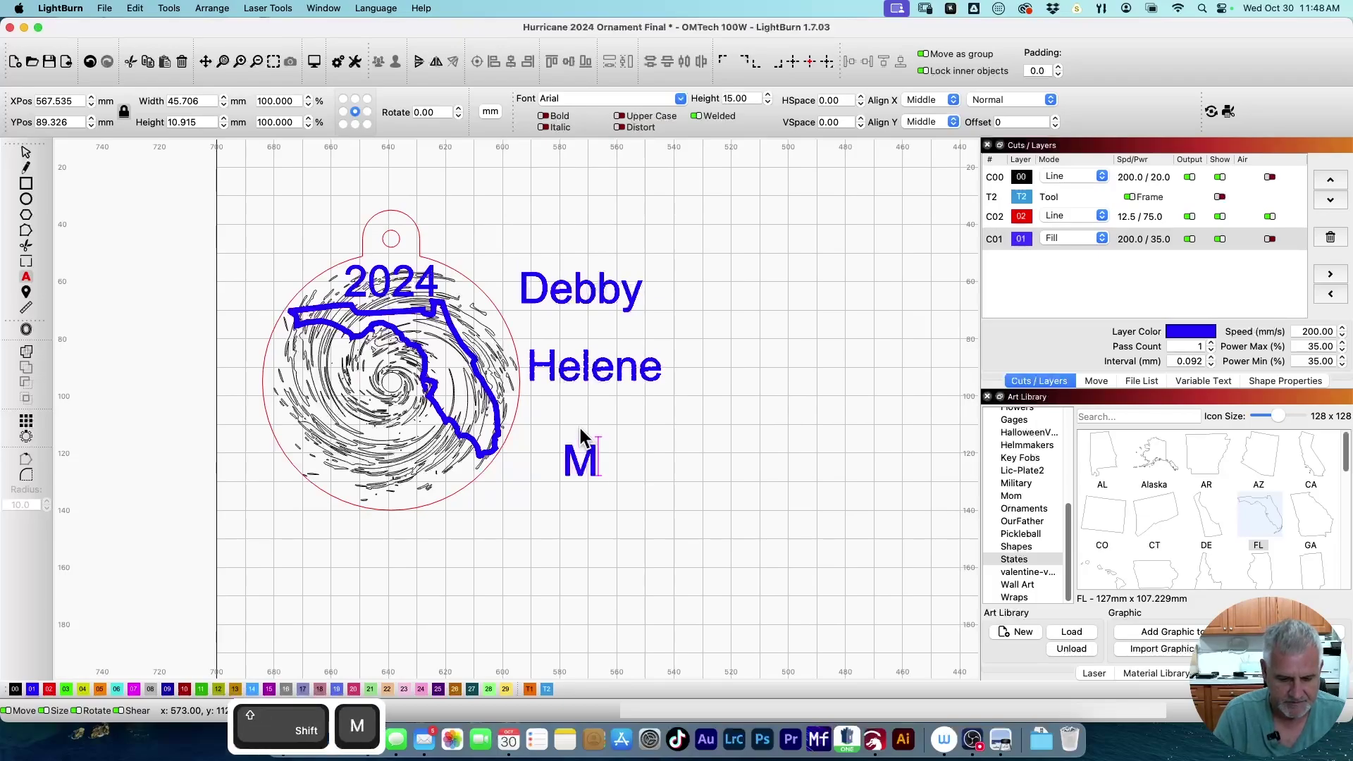
text(ilton)
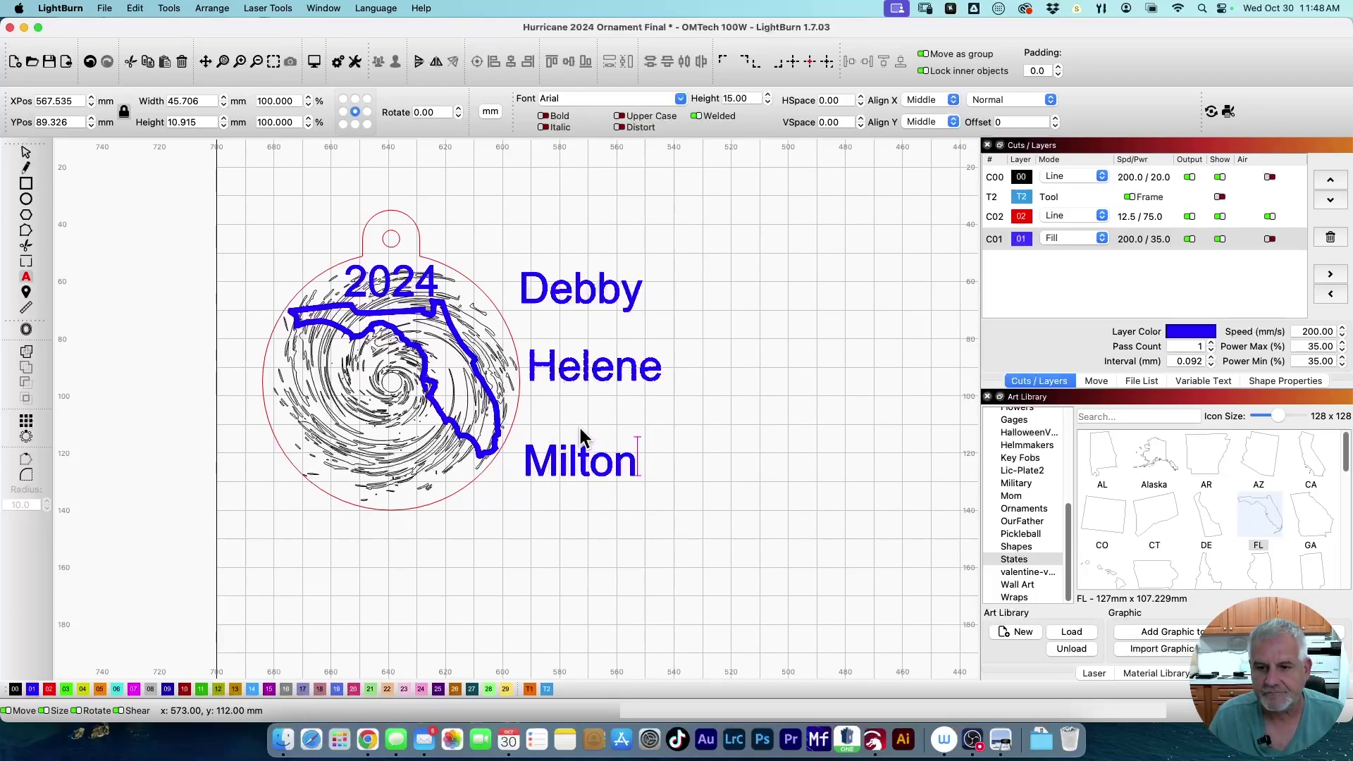
key(Escape)
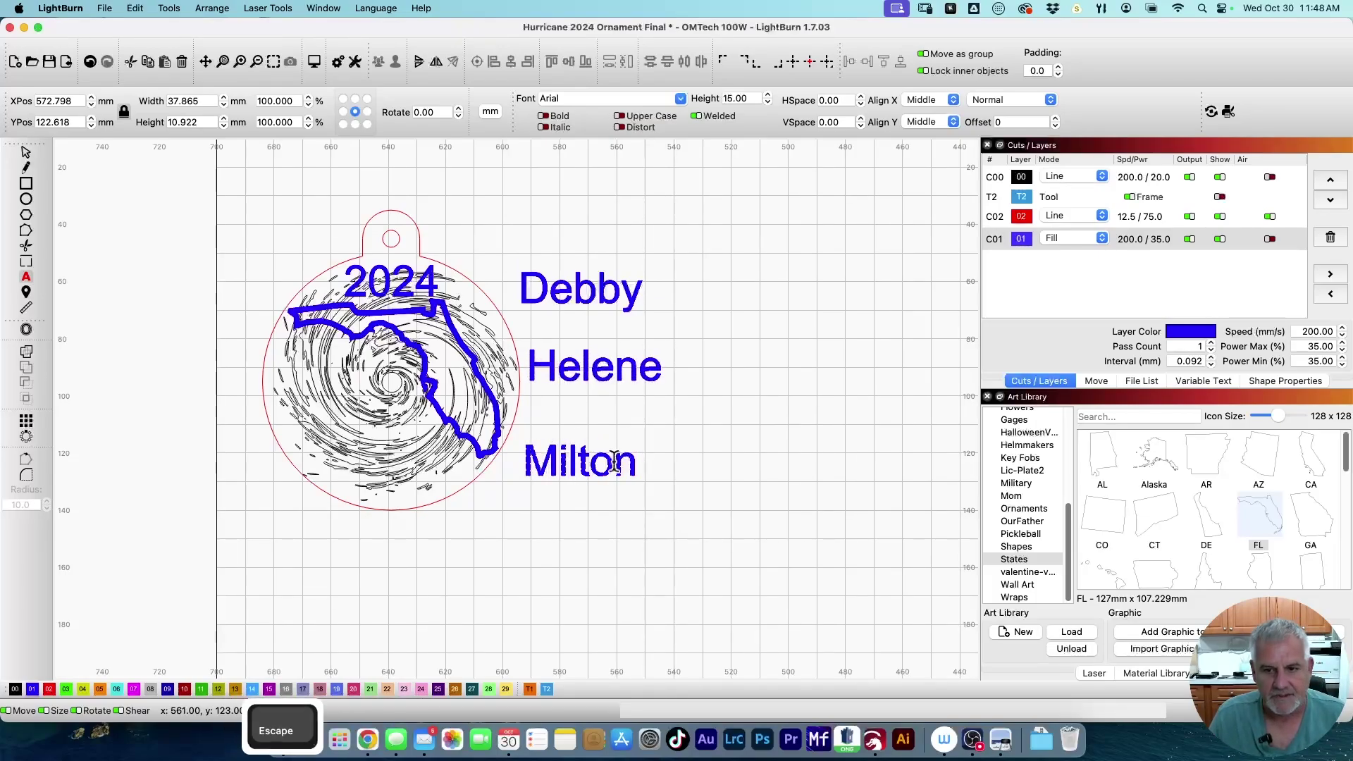
Set the text height of the three hurricane names to 8 mm
click(25, 151)
drag(653, 556, 567, 272)
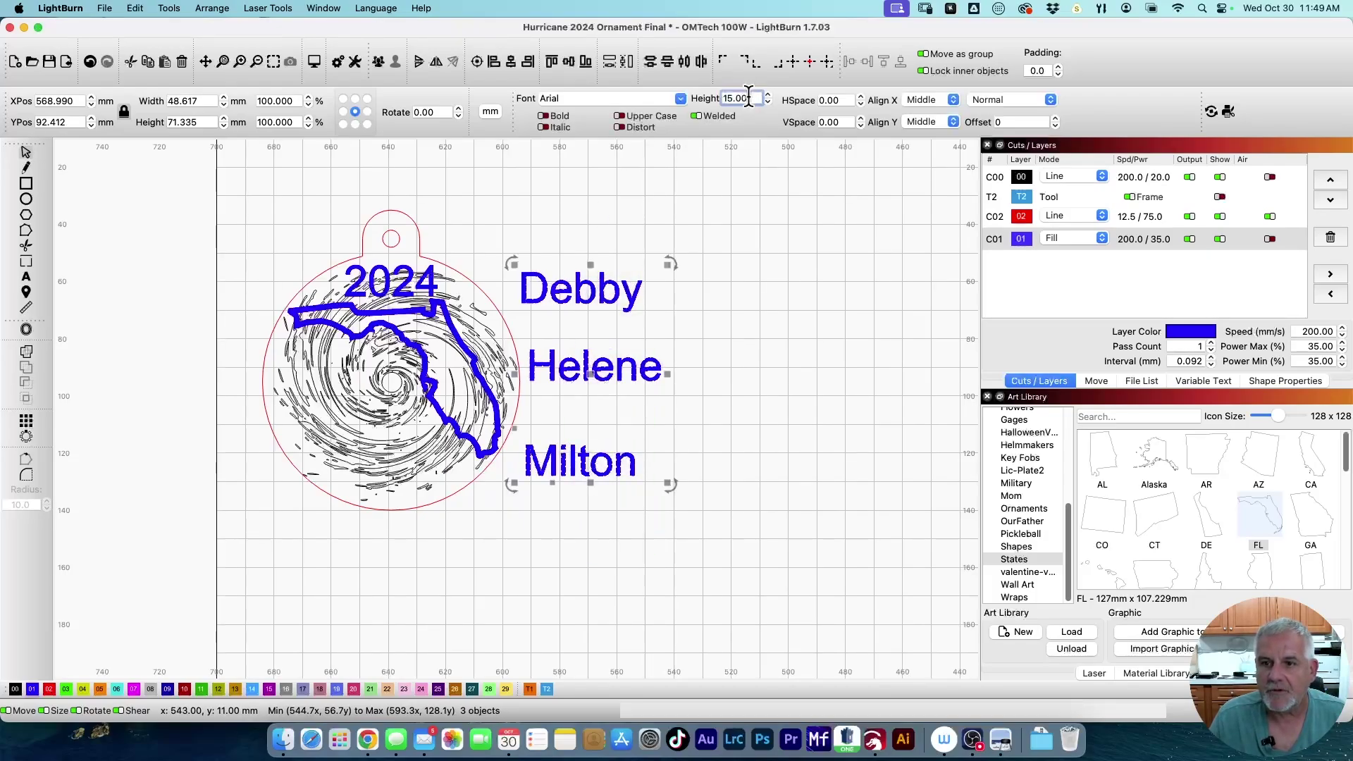
text(8)
key(Return)
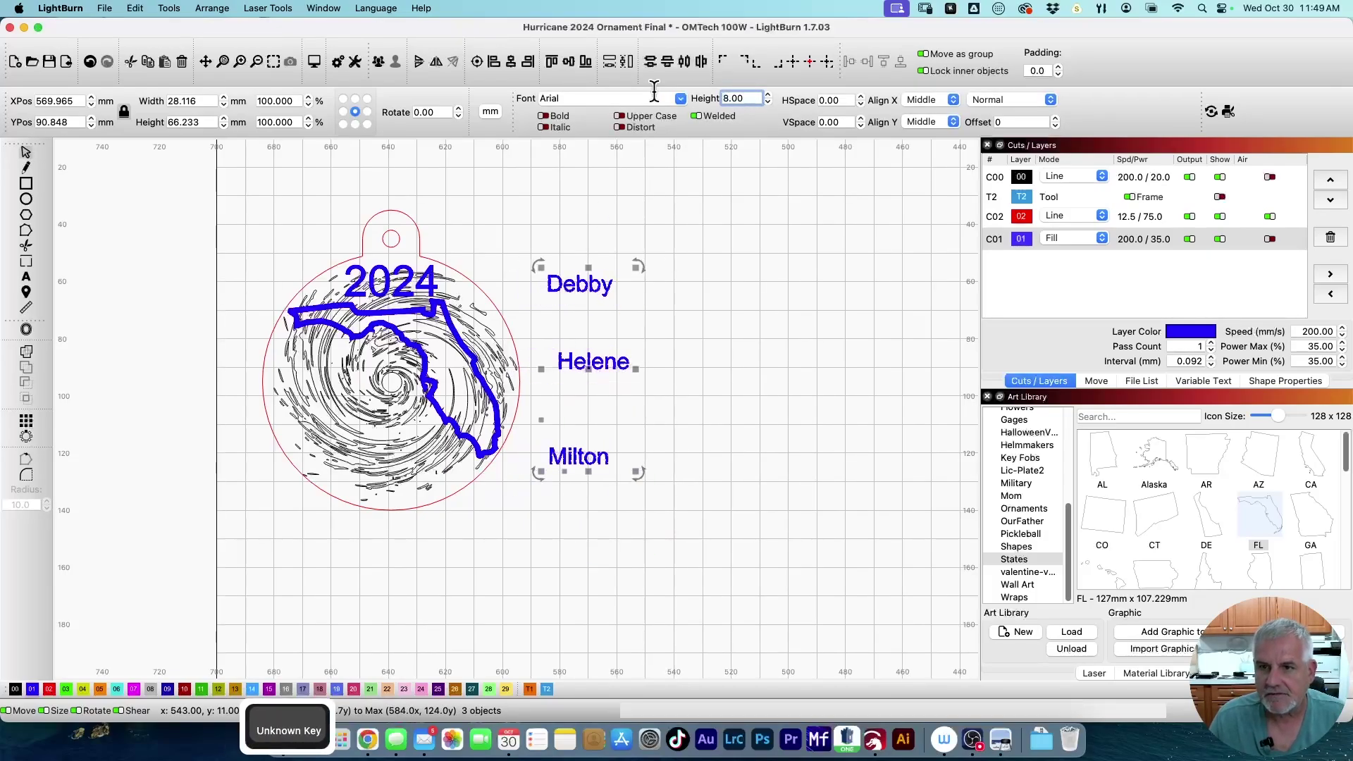
click(738, 403)
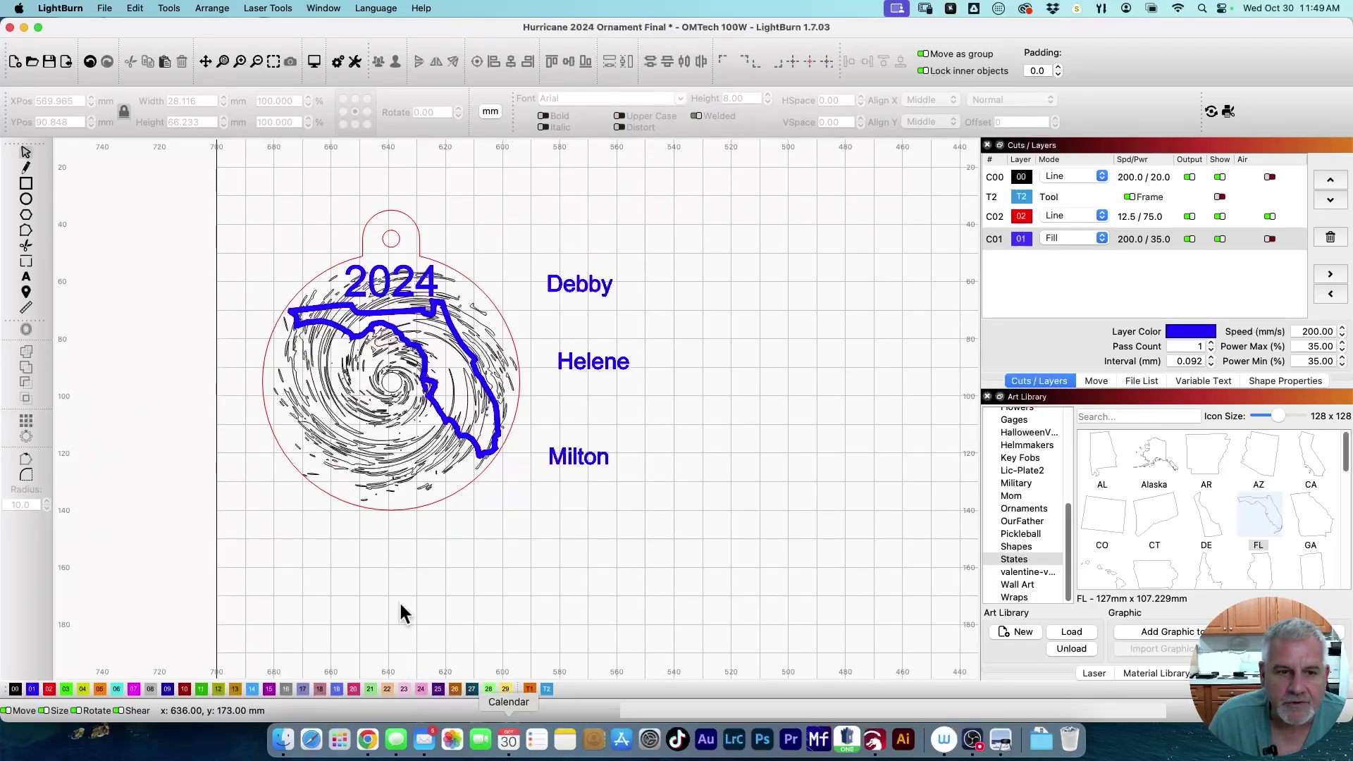
Draw a regular polygon about 41 mm wide beside the hurricane names and set its number of sides to 3
click(27, 219)
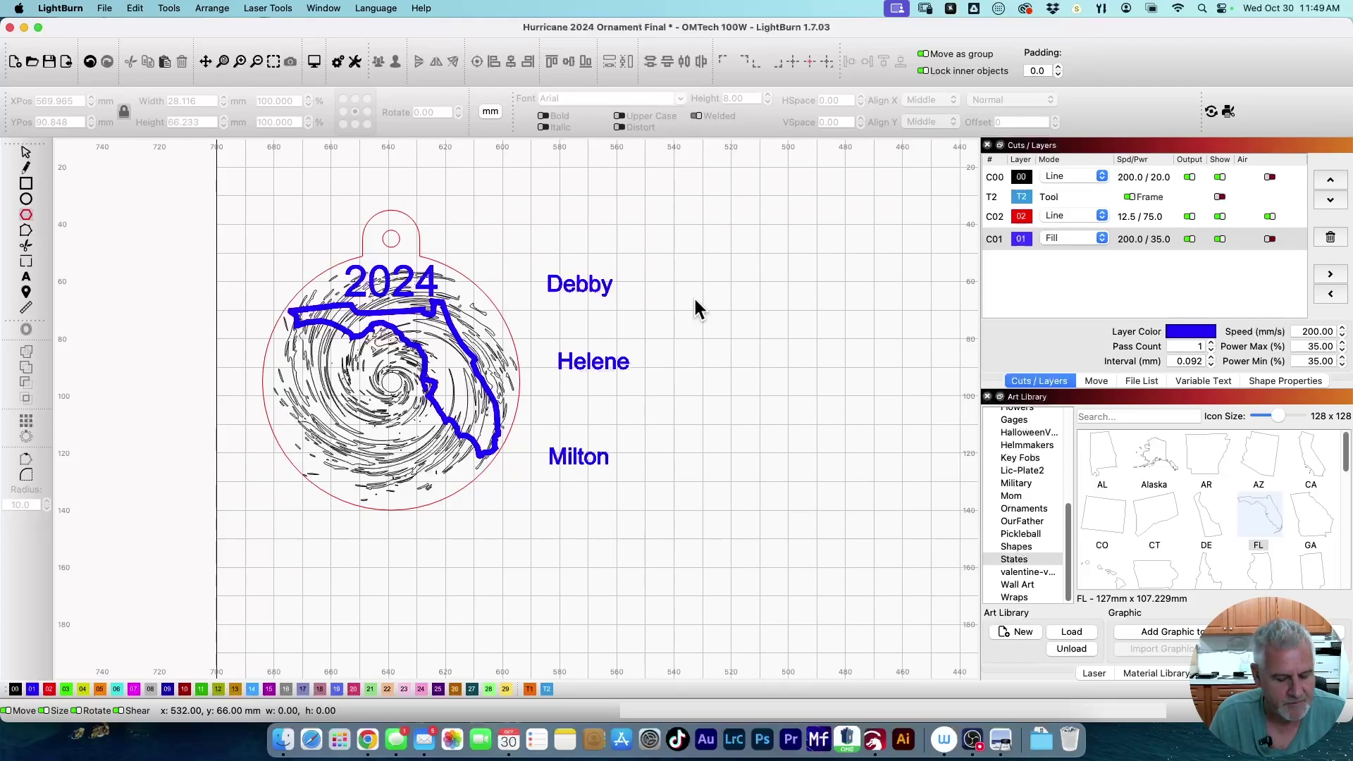
key(shift)
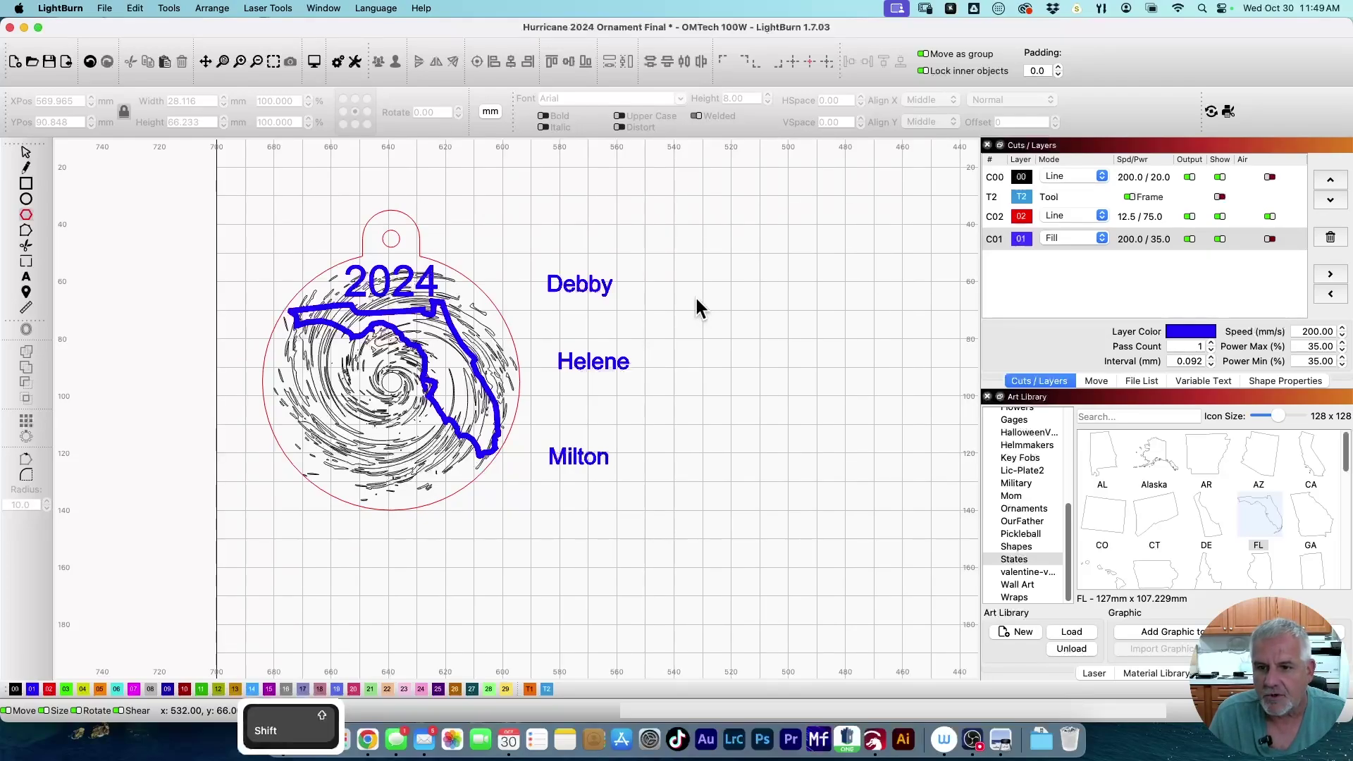
drag(695, 295, 794, 411)
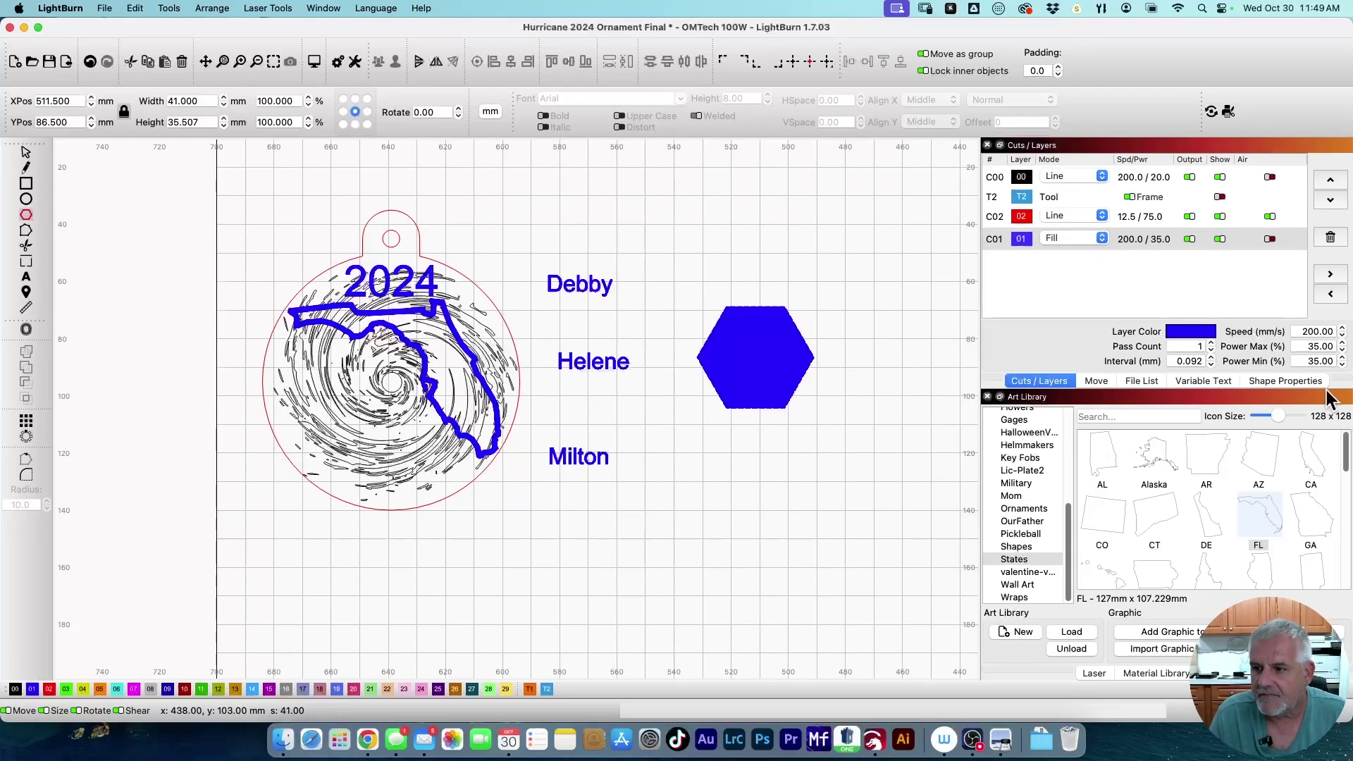
click(1278, 382)
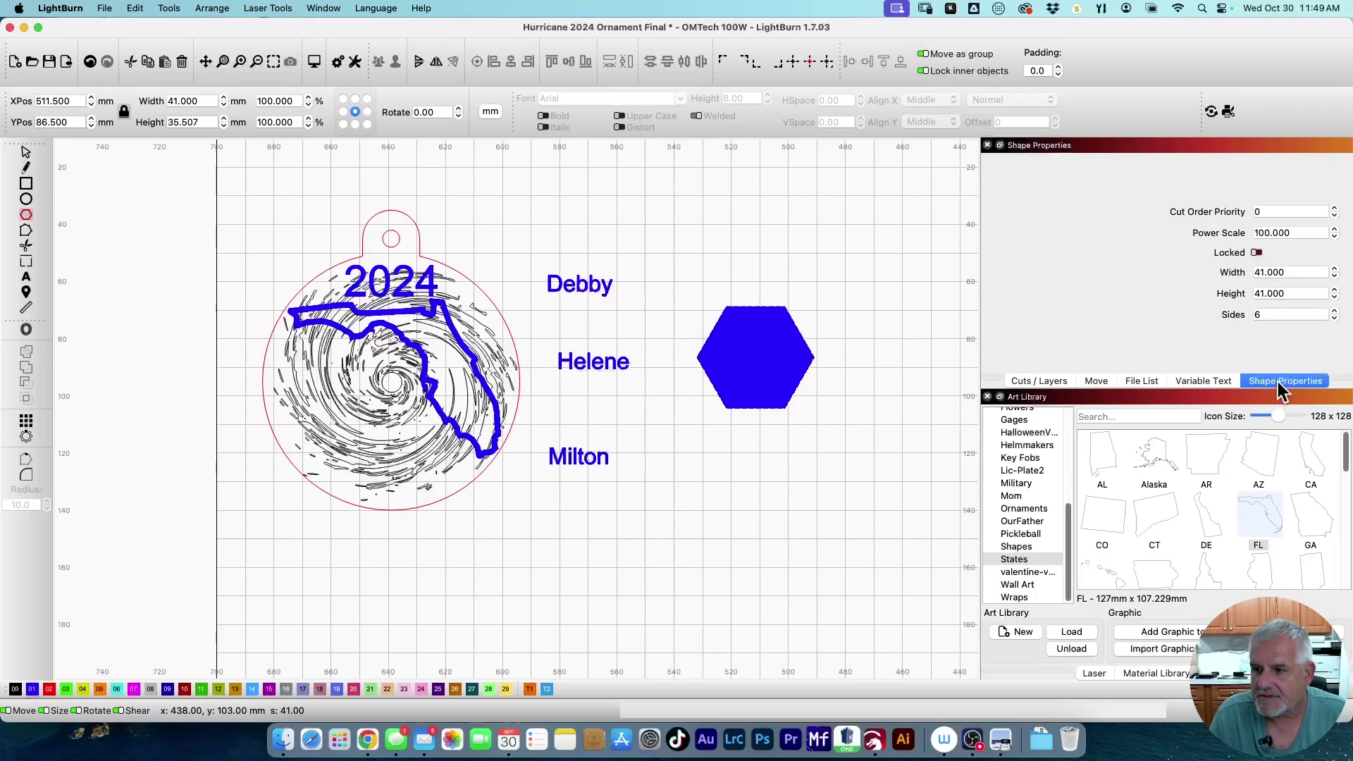
click(1334, 318)
click(1333, 318)
click(1334, 318)
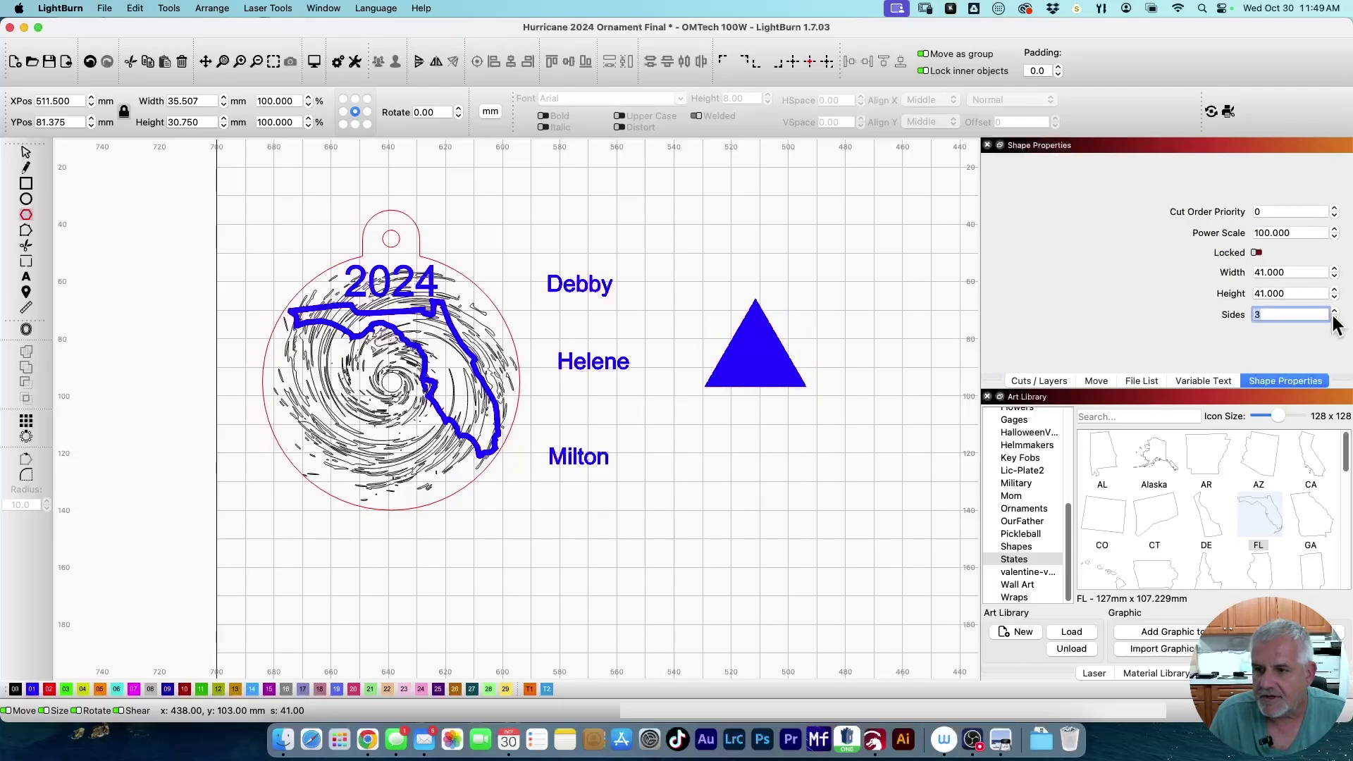
click(1048, 382)
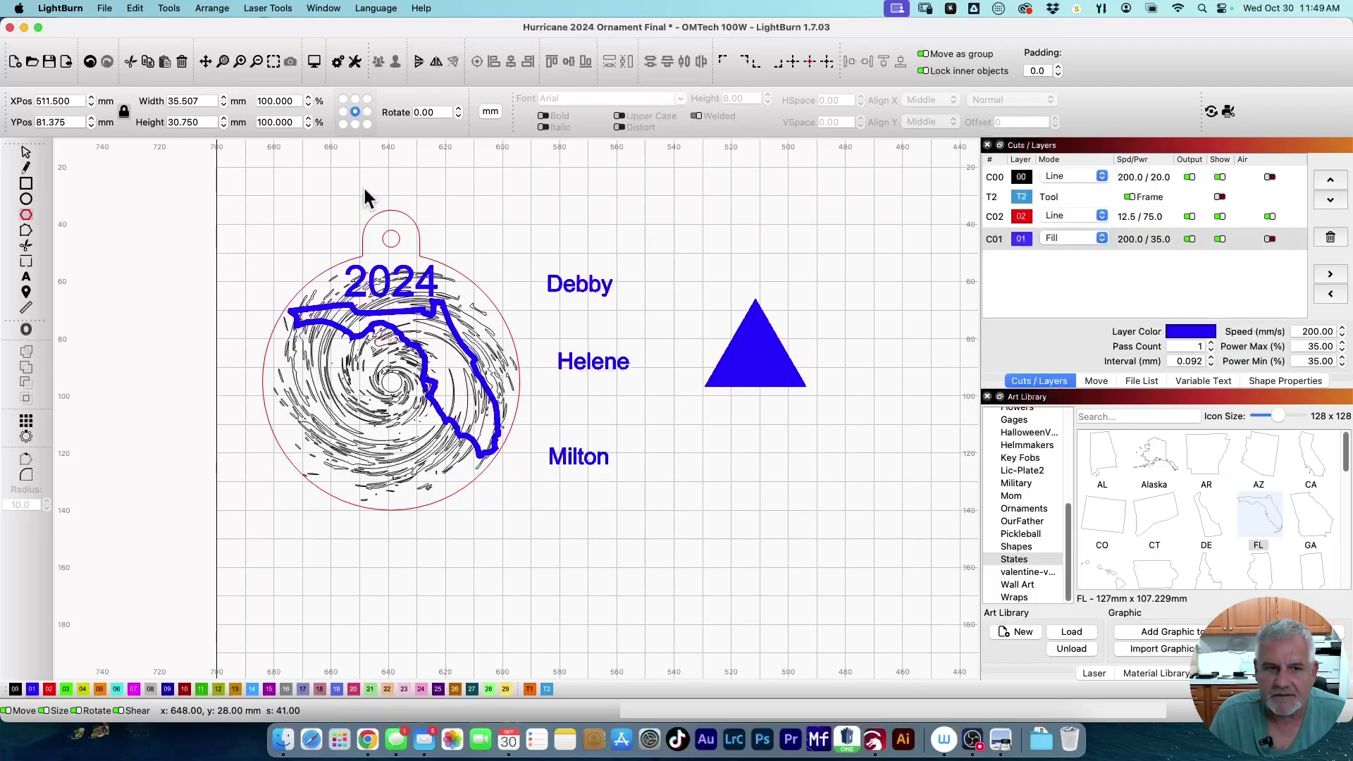
Shrink the triangle to a narrow pointer 3.5 mm wide and 14 mm high, with the aspect ratio unlocked for the height
click(25, 151)
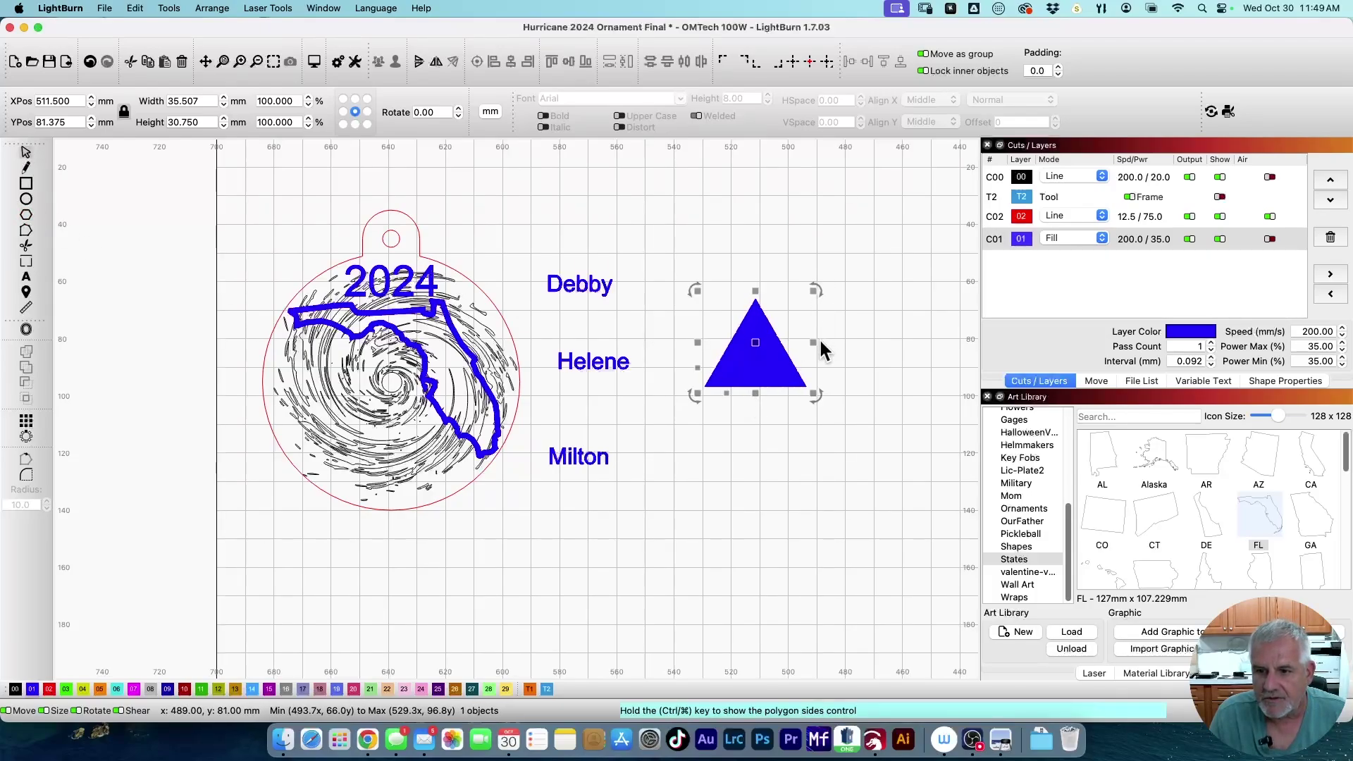
drag(814, 342, 737, 345)
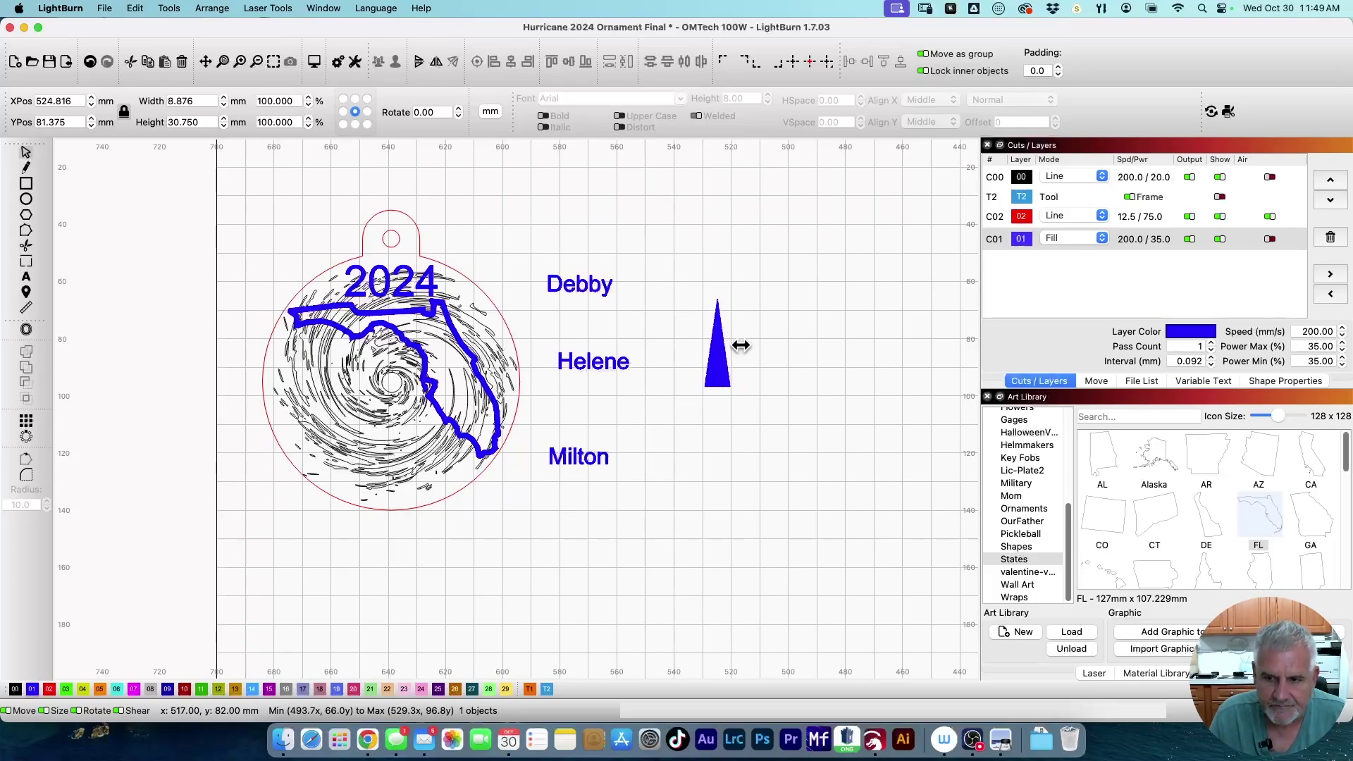
drag(720, 393, 734, 329)
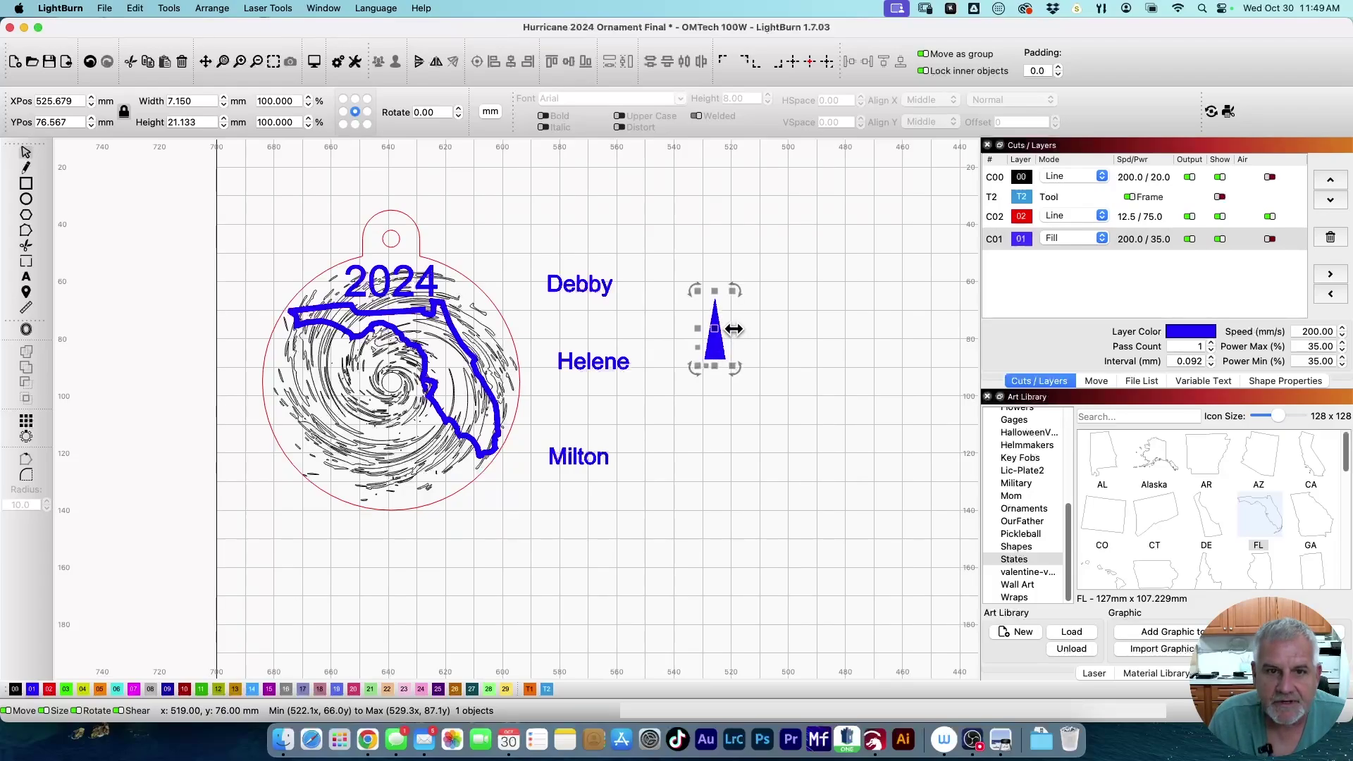
double_click(198, 101)
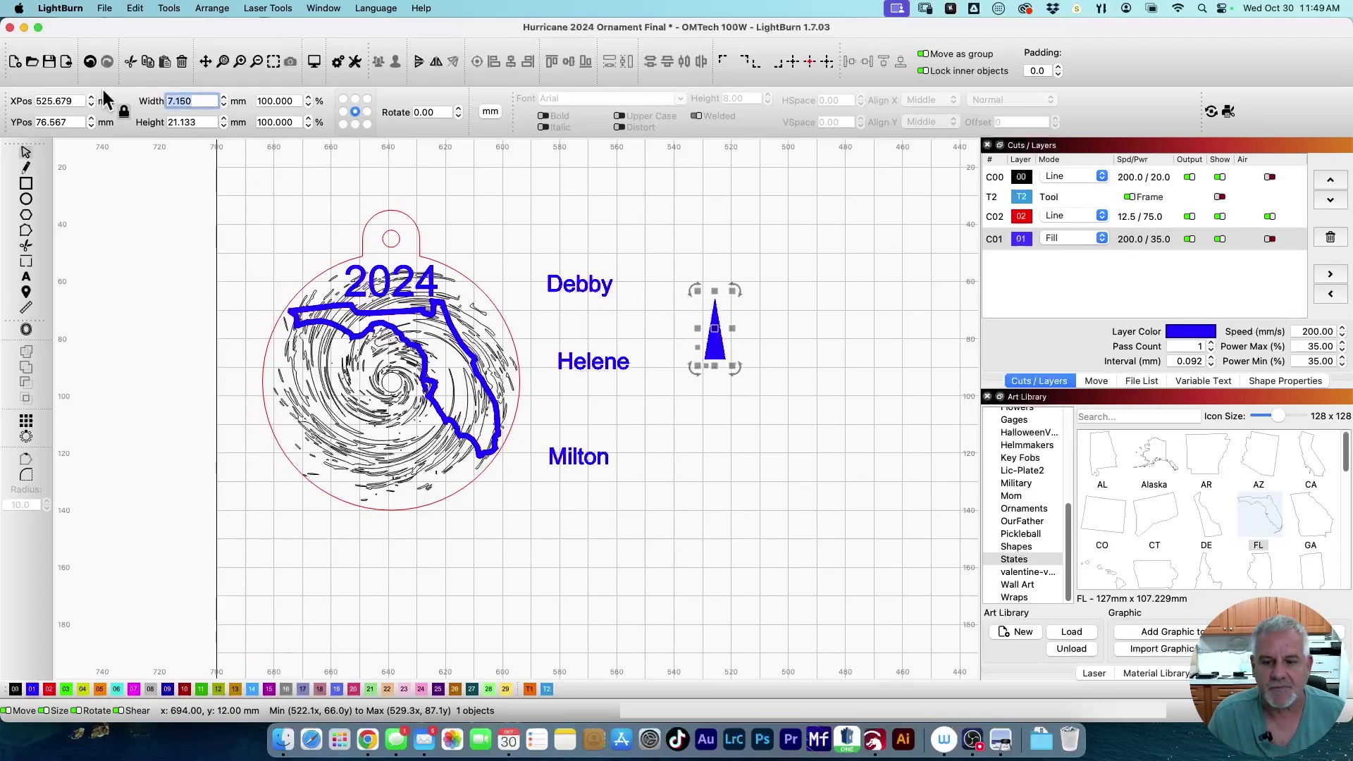
text(3.5)
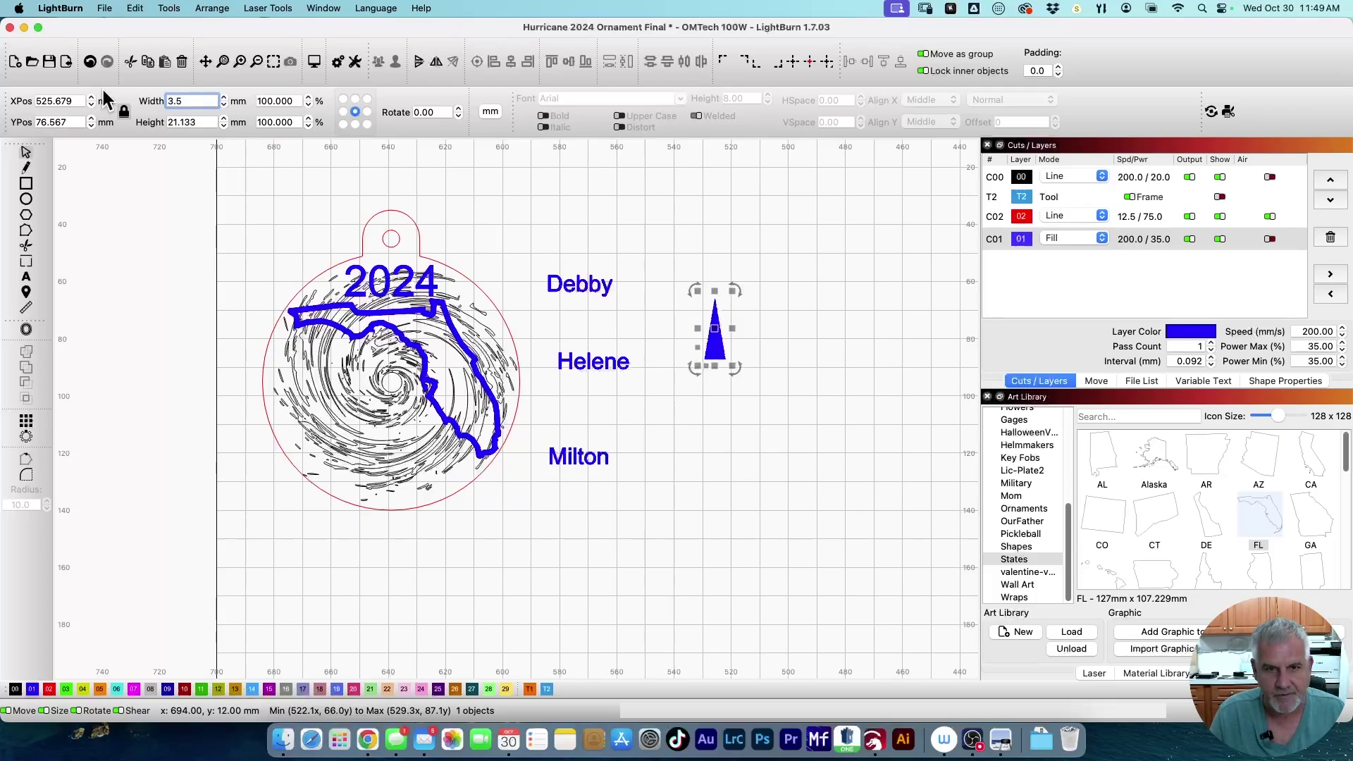
key(Tab)
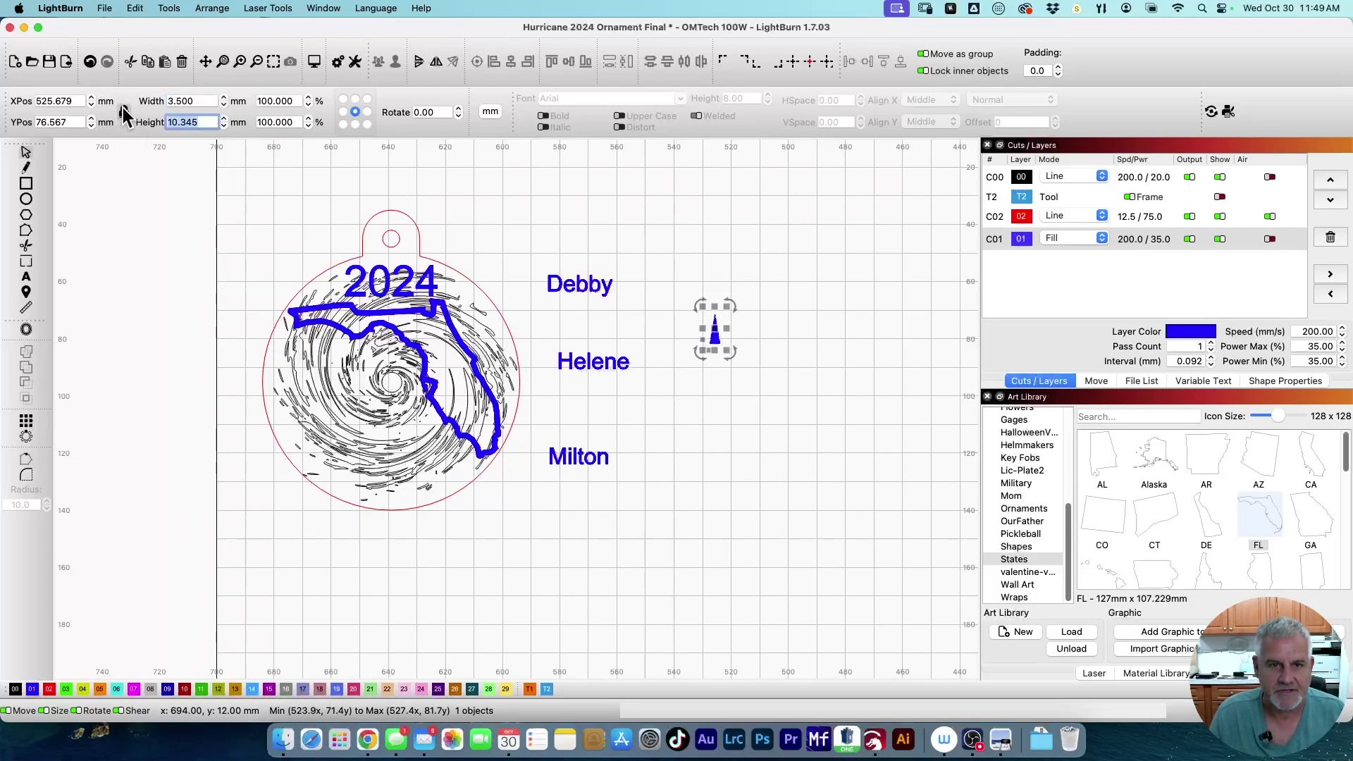
click(124, 112)
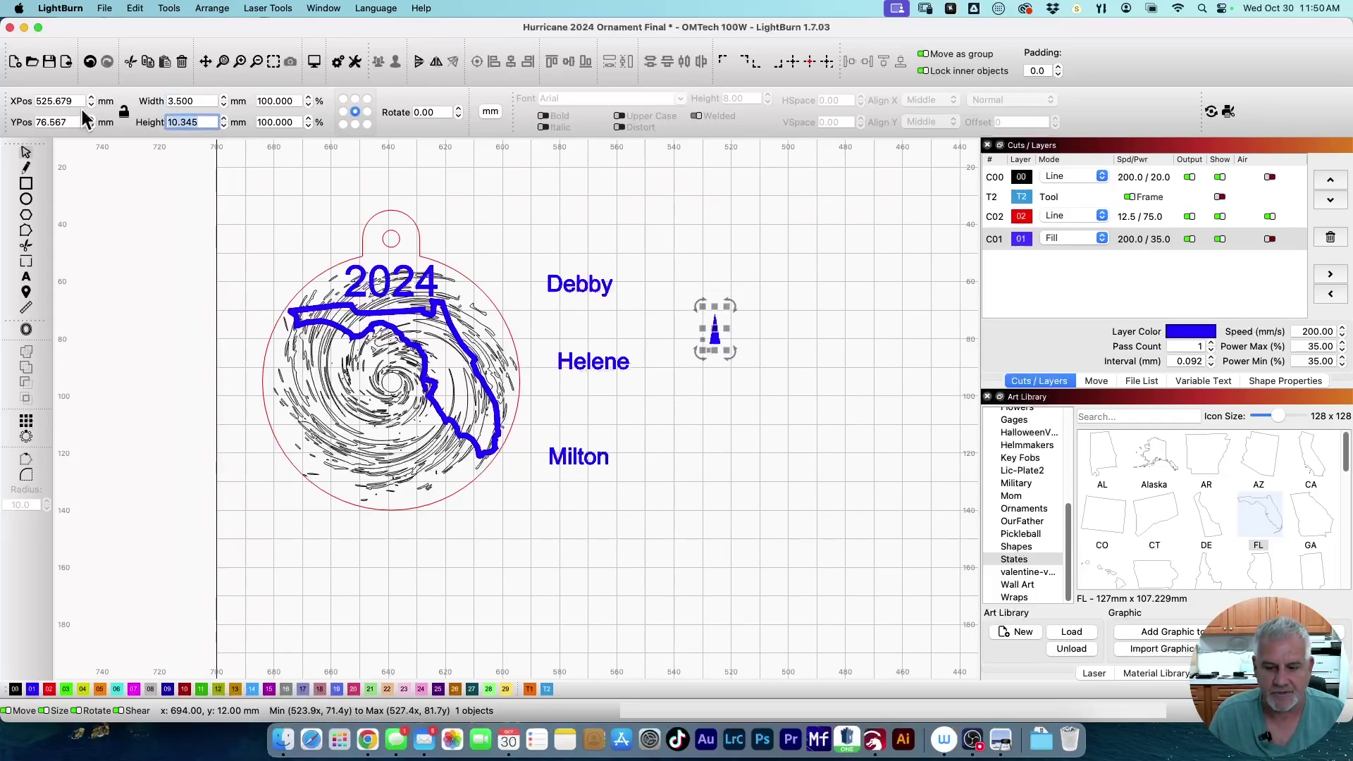
text(14)
key(Return)
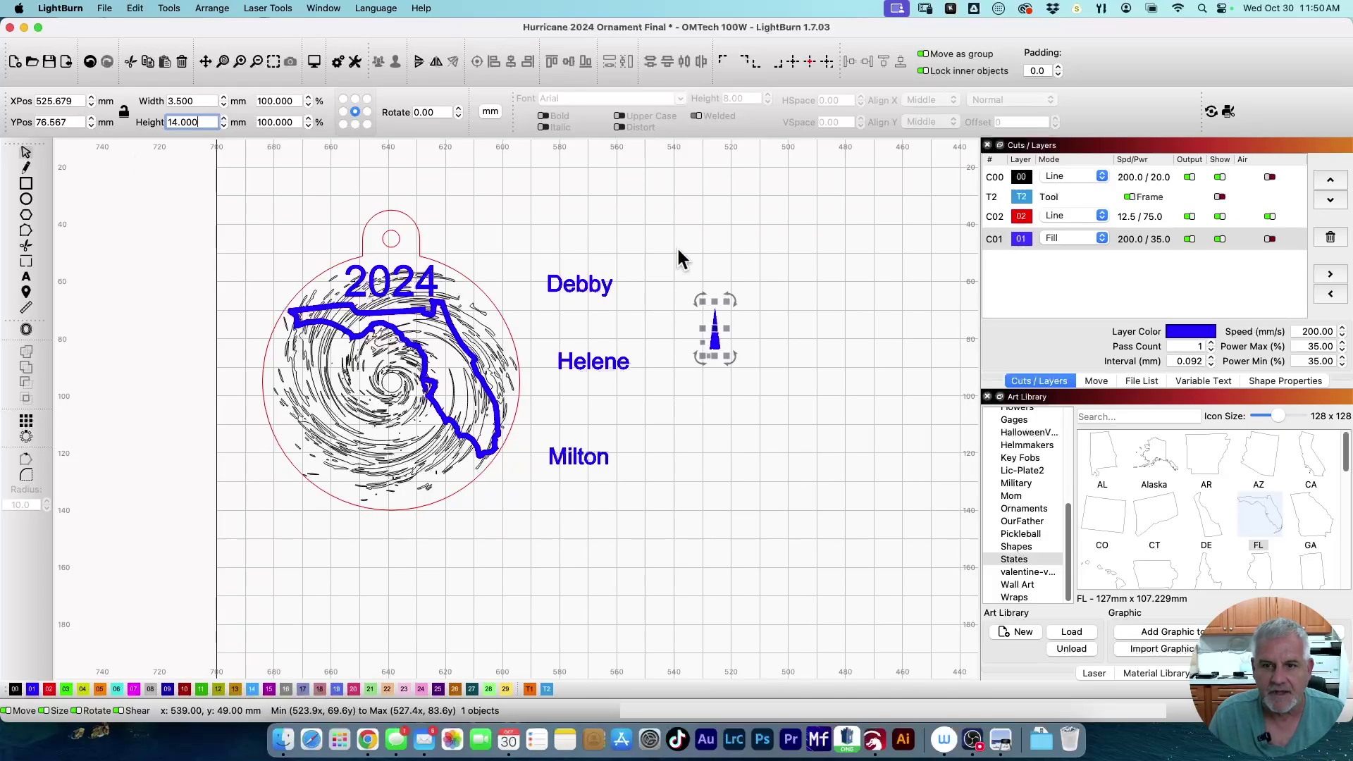
click(792, 287)
Duplicate the narrow triangle to get three in total, placing one inside the ornament just below Florida's panhandle coast
click(716, 340)
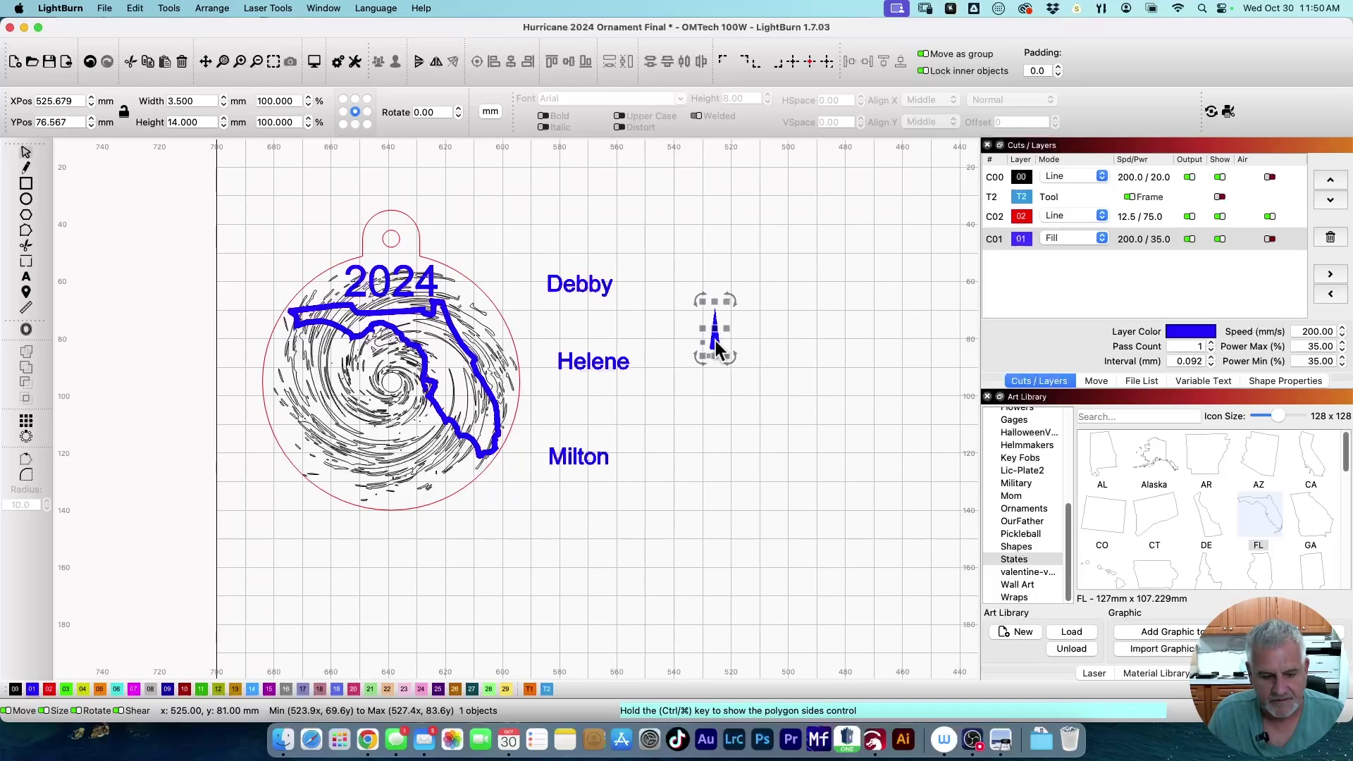
key(super+d)
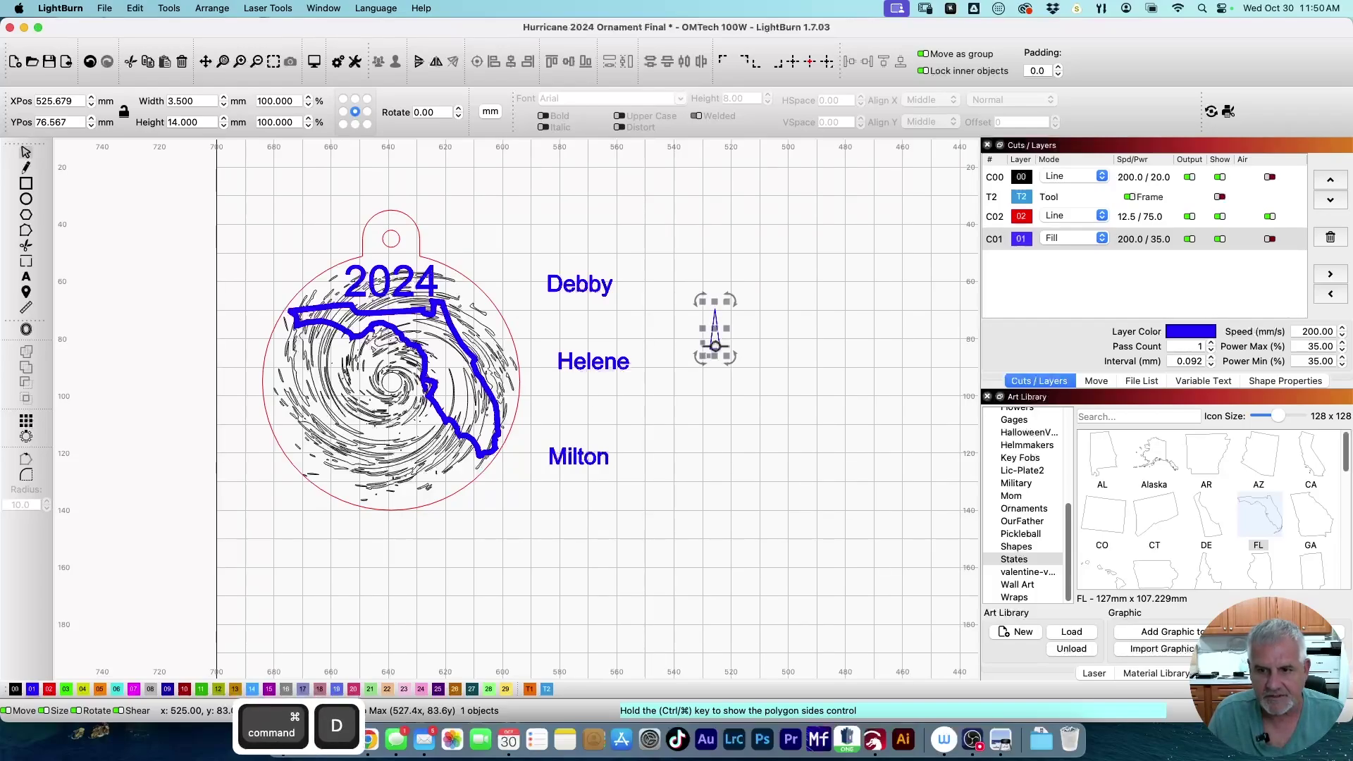
drag(715, 345, 382, 349)
key(super+d)
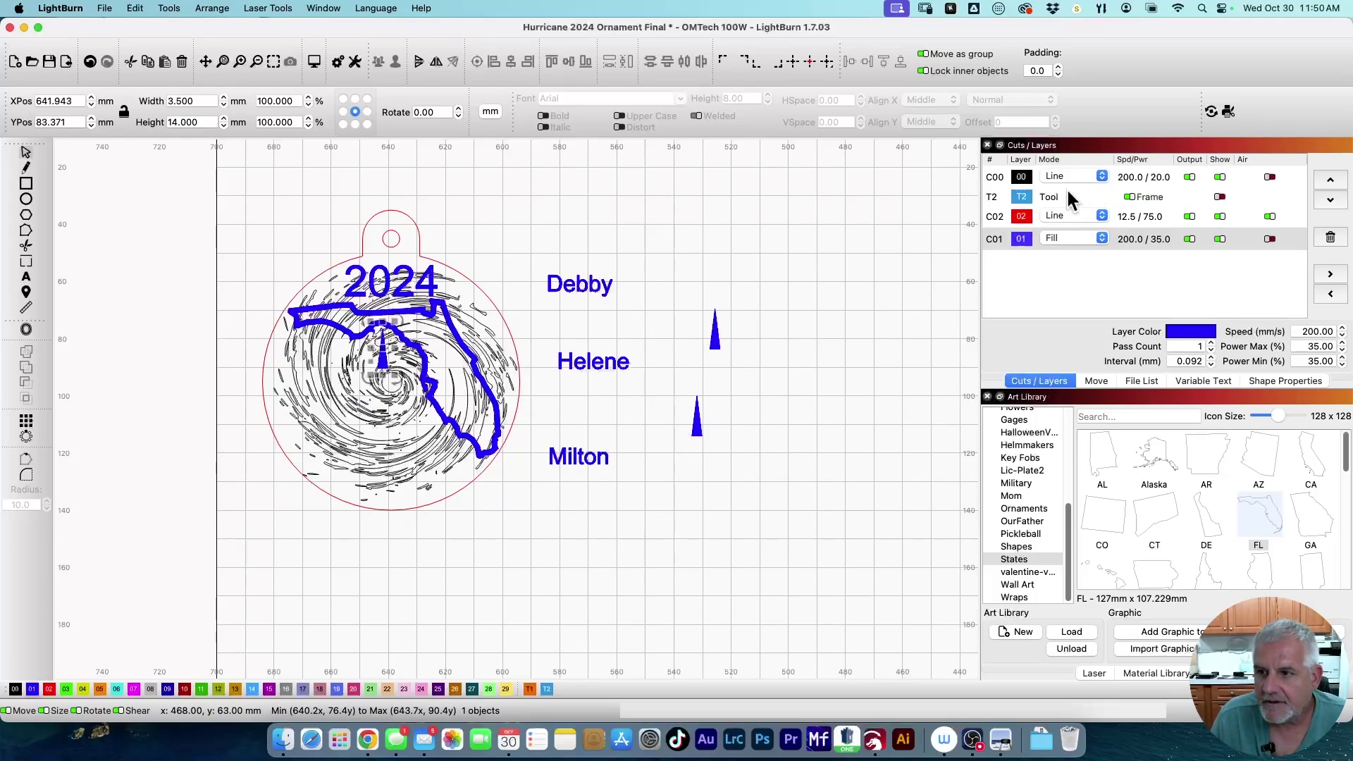
Hide hurricane layer C00 and tilt the triangle inside the ornament so its tip points up and right at the panhandle coast
click(1220, 178)
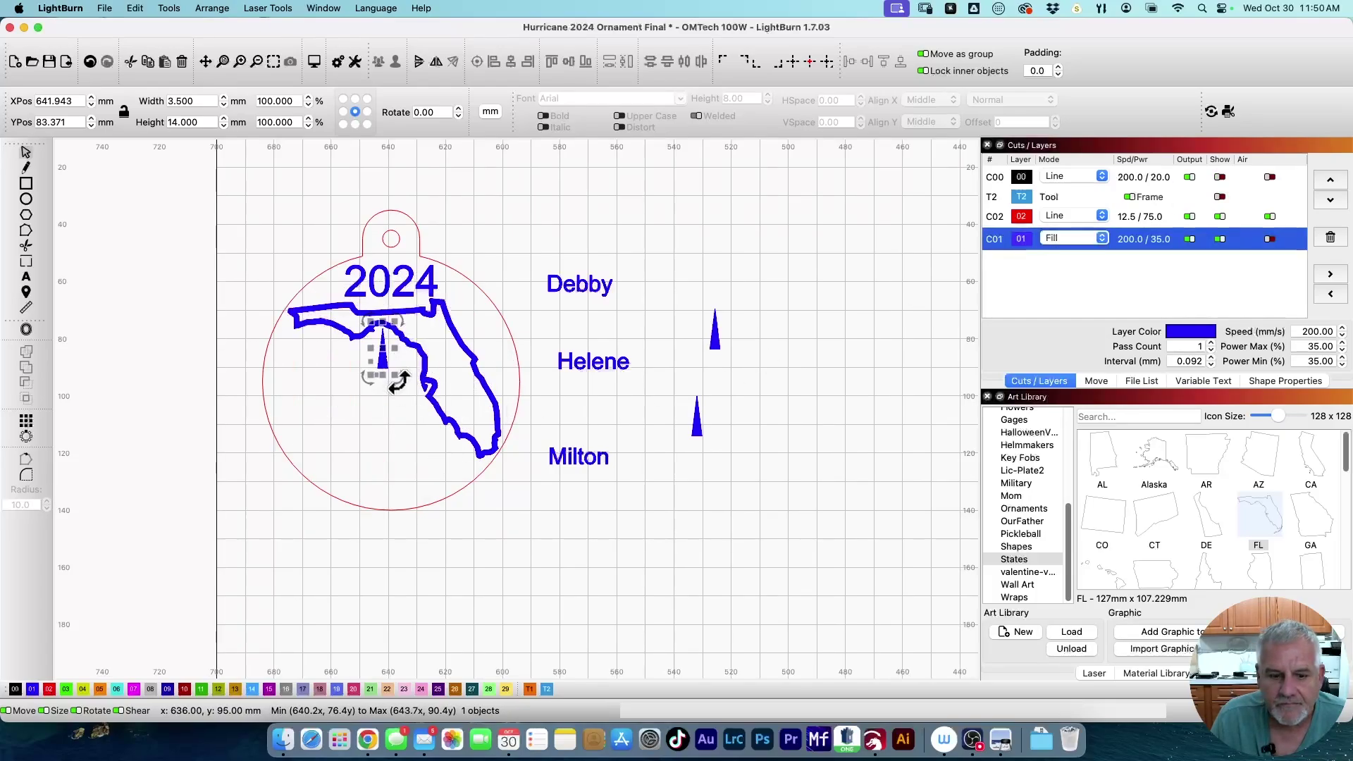
drag(399, 381, 371, 359)
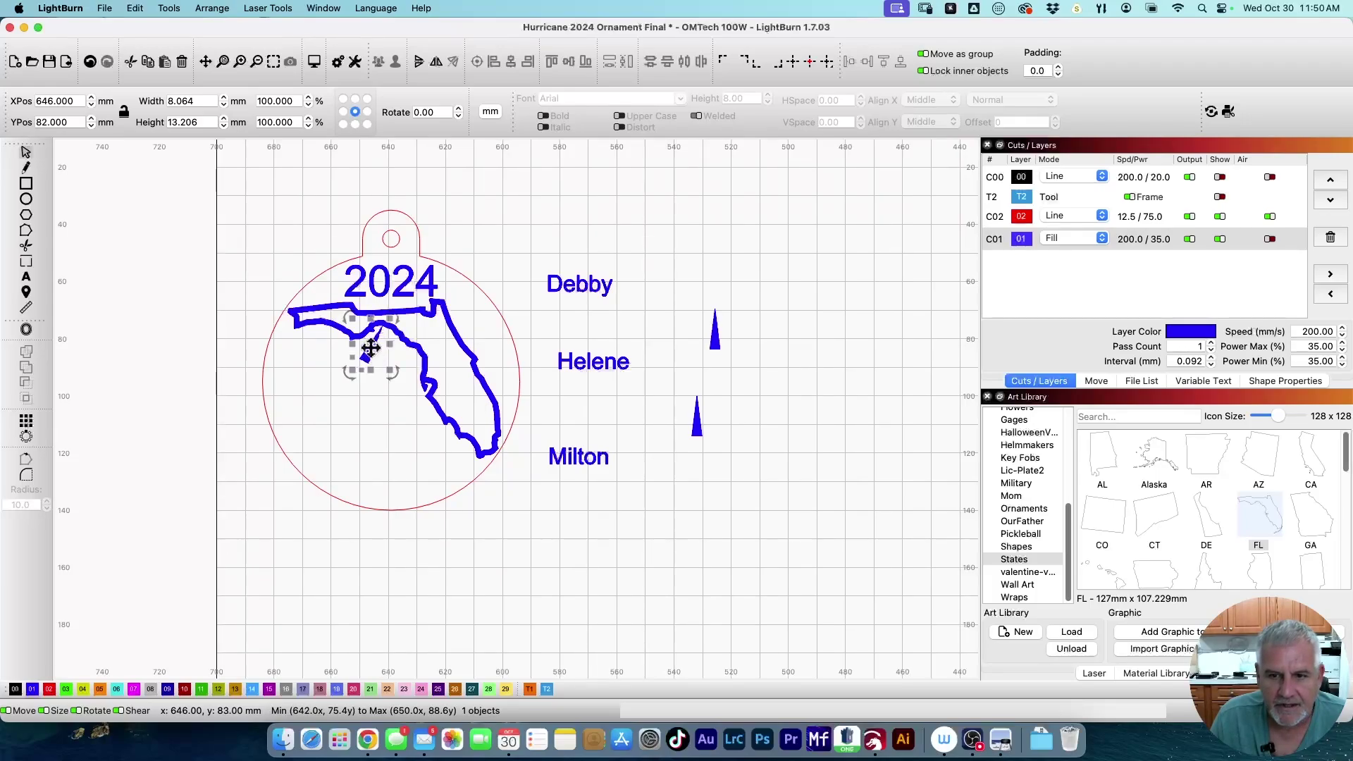
Place the two remaining triangles inside the ornament: one tilted beside the first pointer, the other horizontal and aimed at Florida's southwest coast
click(715, 334)
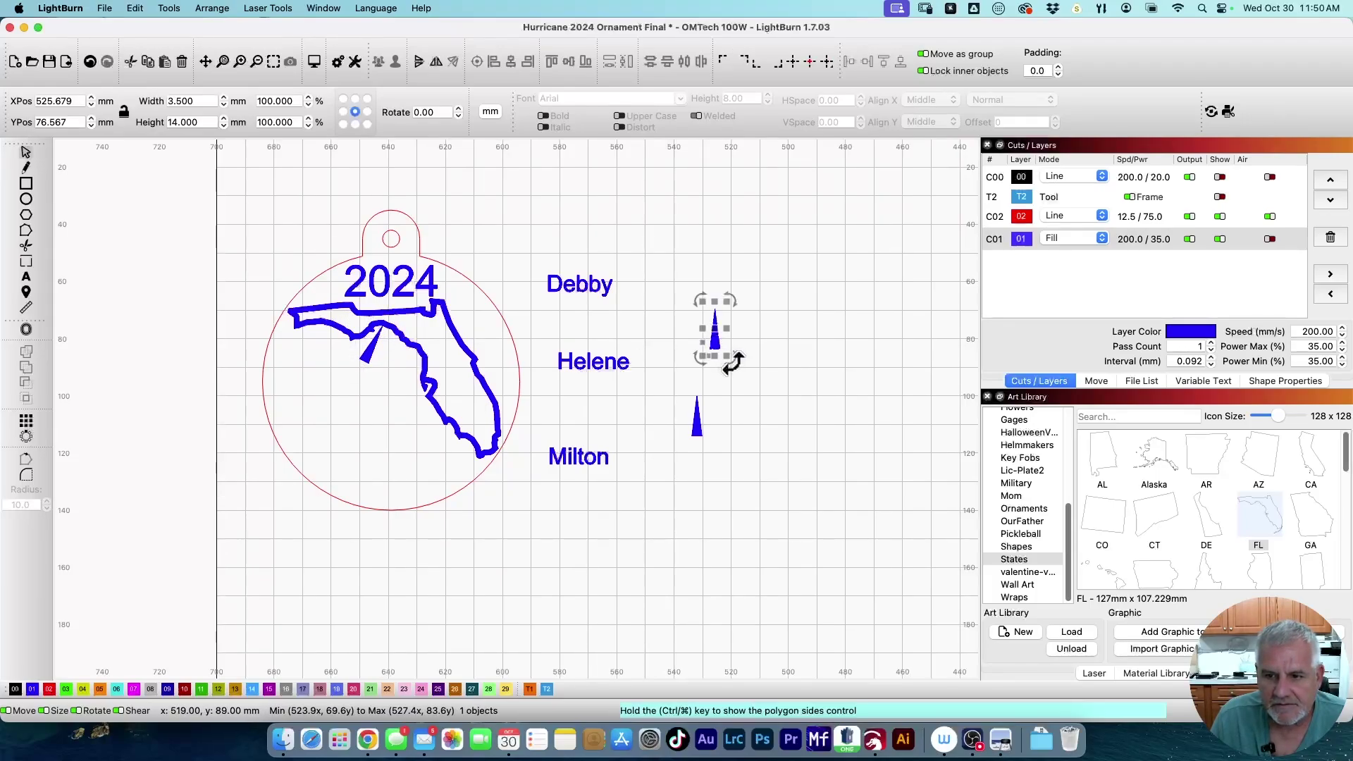
drag(722, 353, 390, 367)
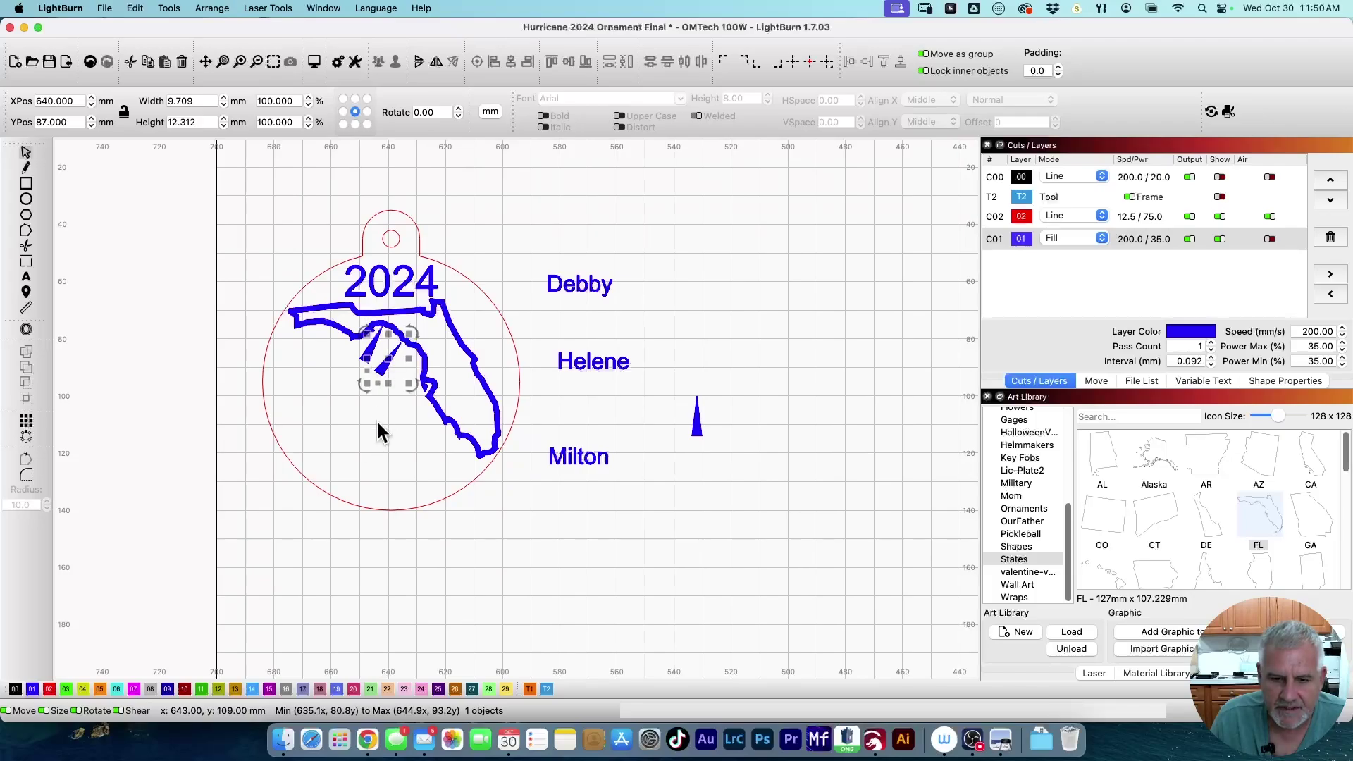
click(364, 387)
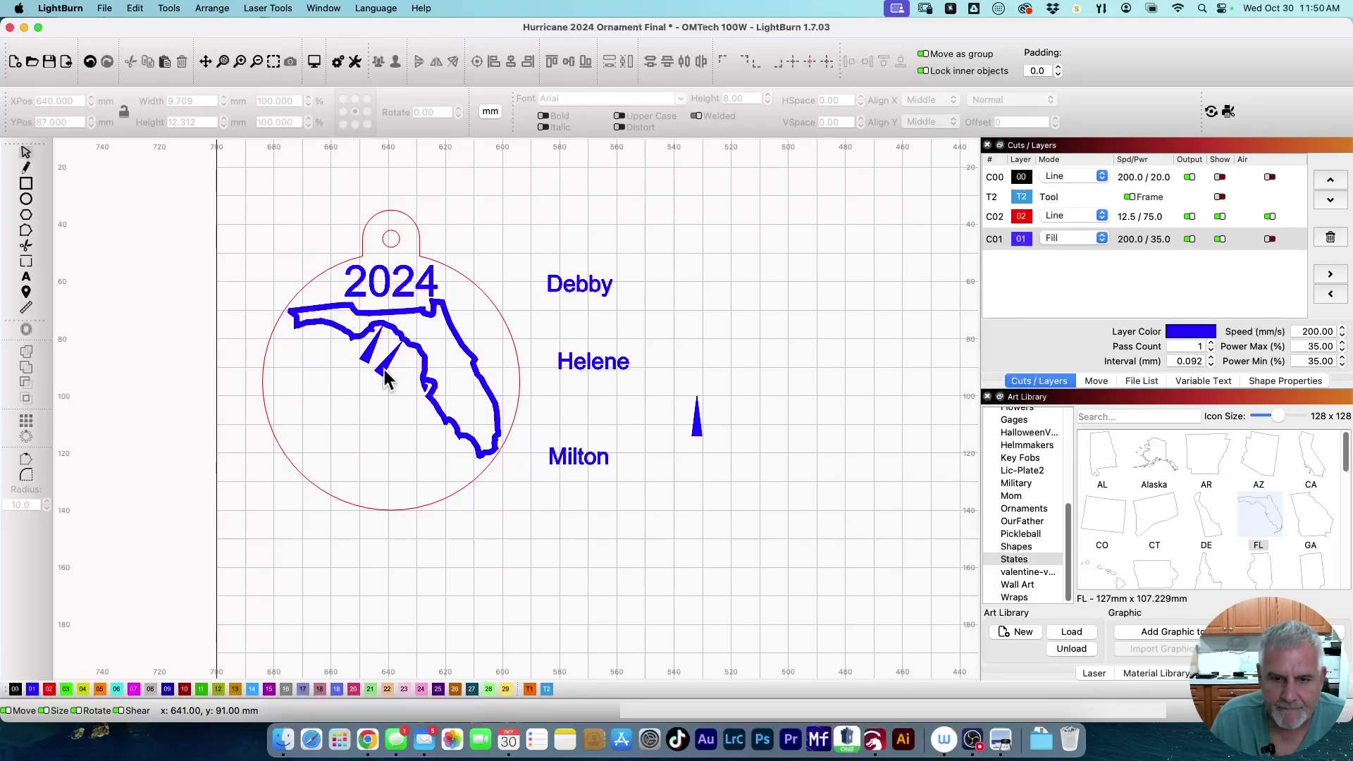
click(386, 379)
drag(364, 381, 391, 365)
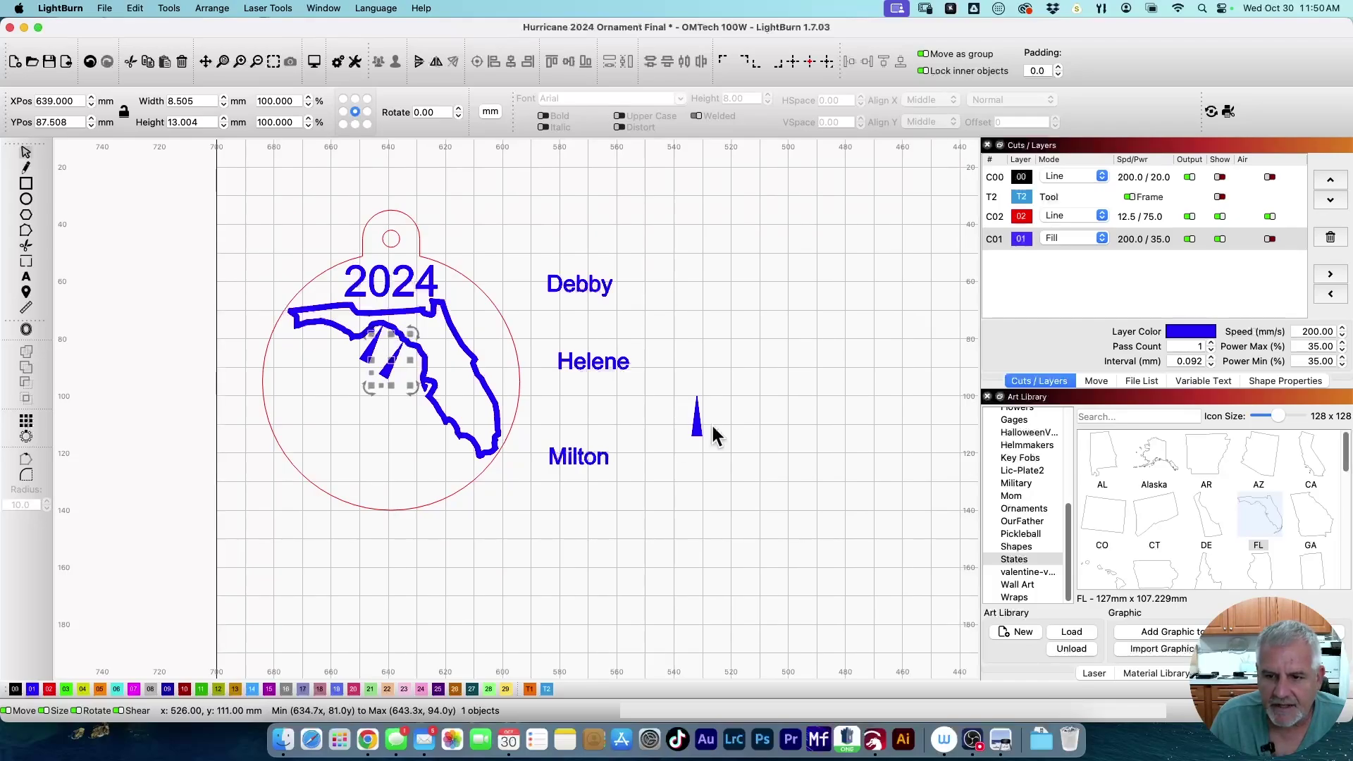
drag(716, 435, 414, 423)
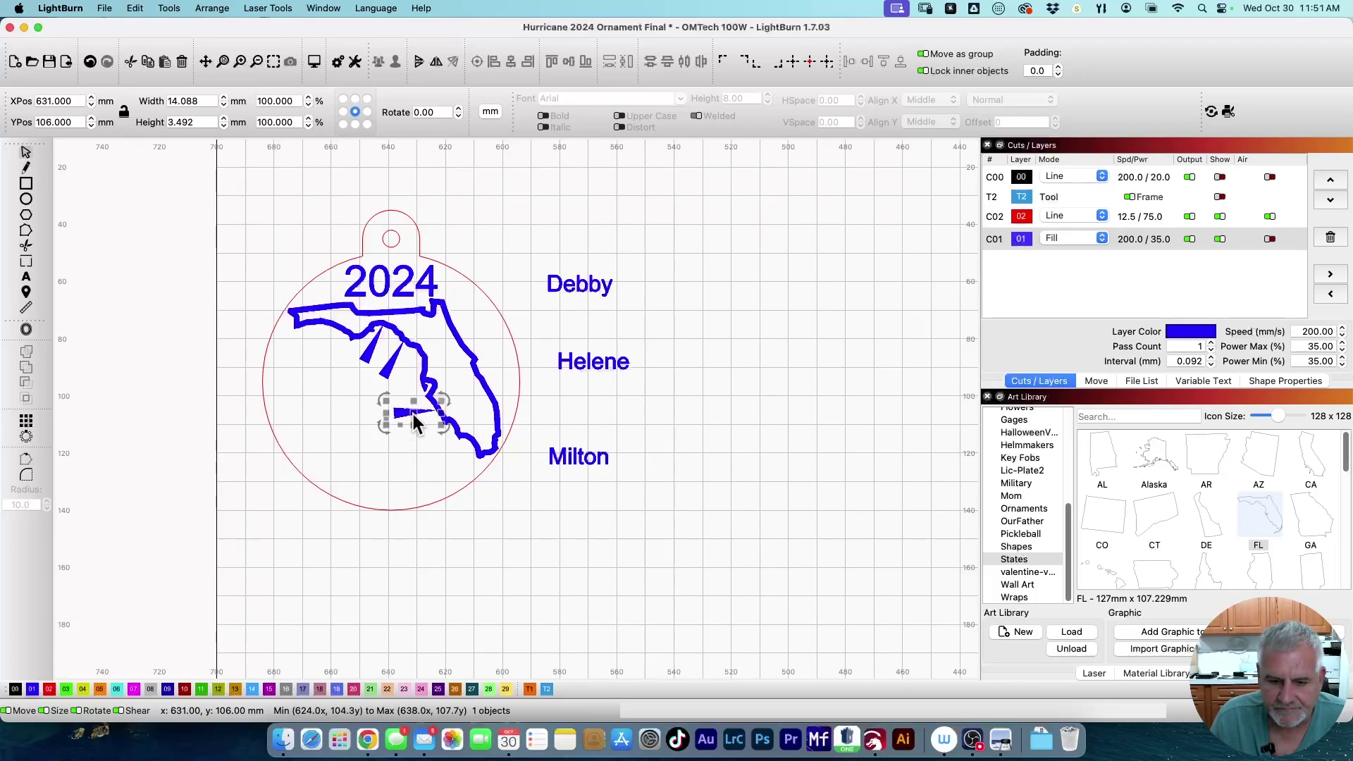
Move Milton, Helene and Debby beside the lowest, upper-left and middle pointers respectively, tilting Debby slightly upward to the right
drag(587, 461, 363, 437)
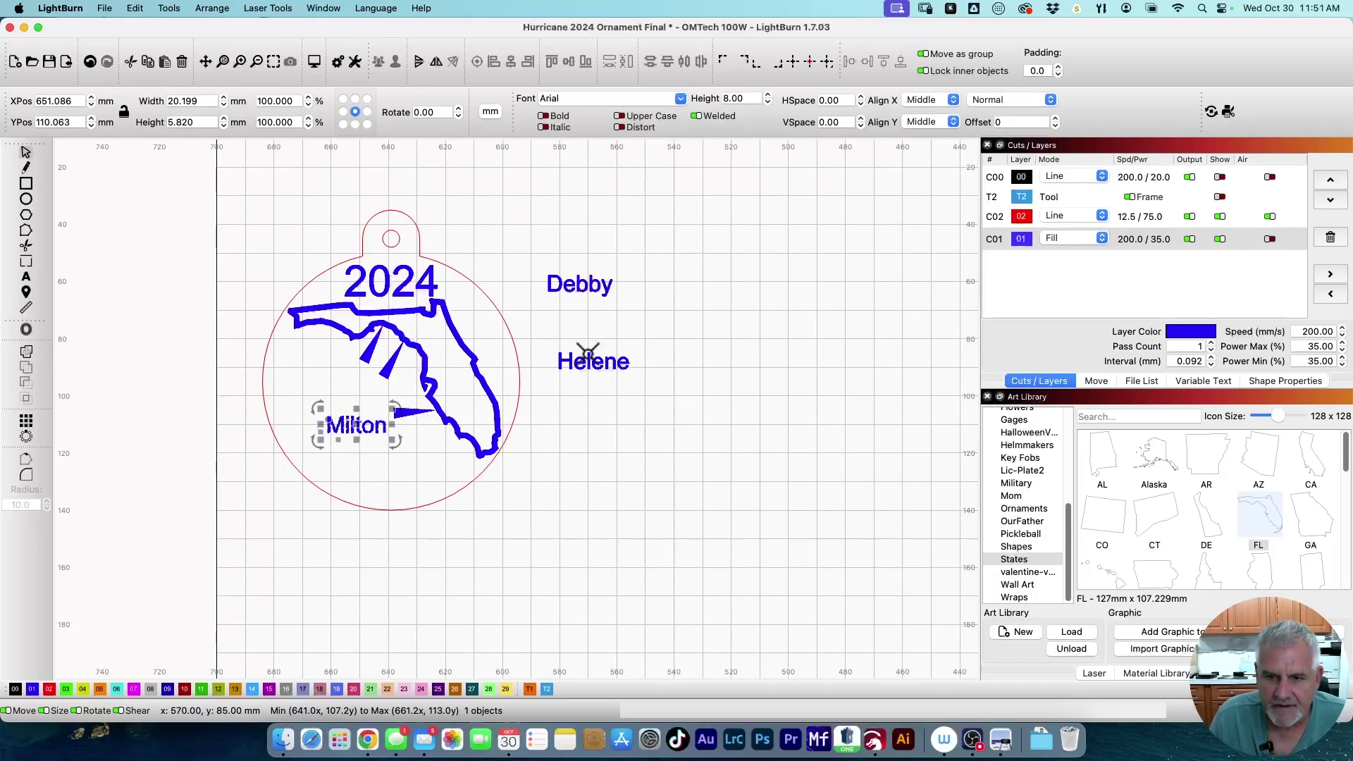
drag(587, 362, 316, 365)
drag(564, 290, 316, 426)
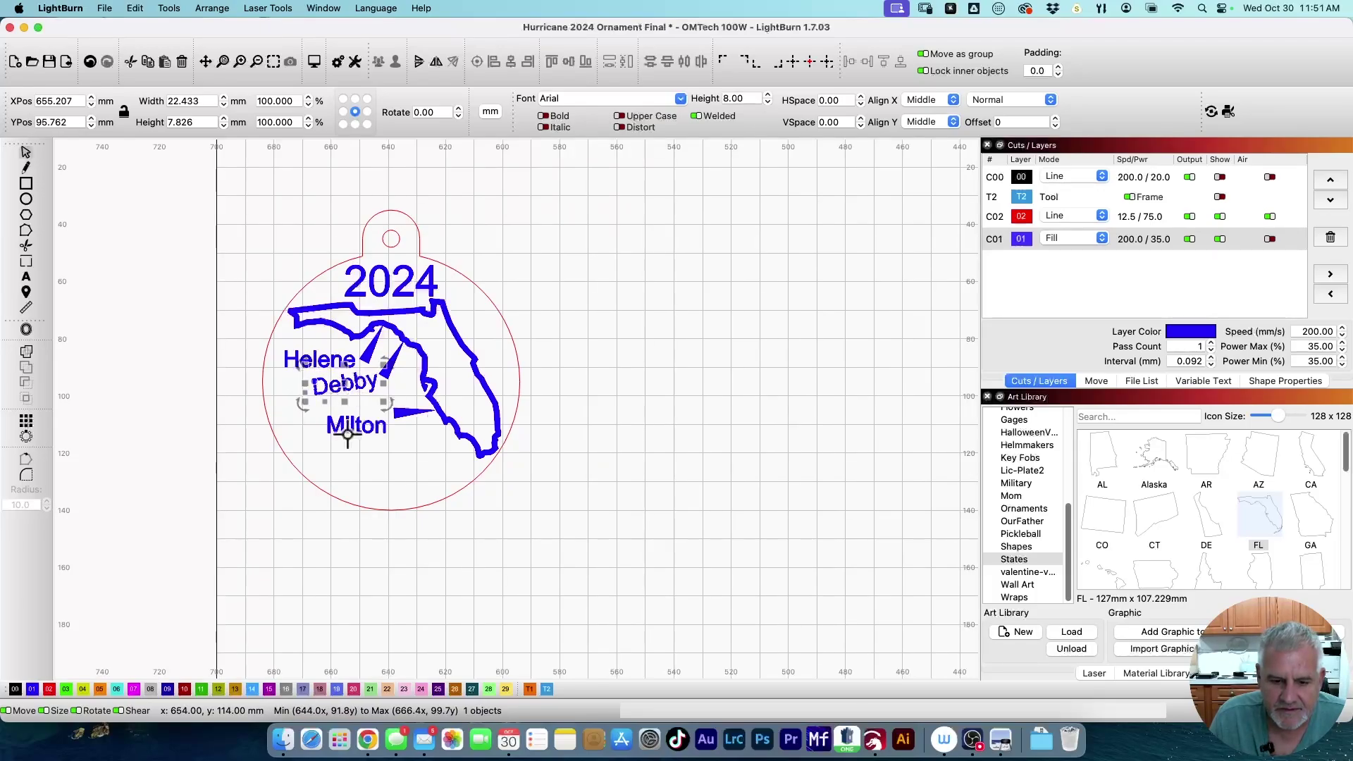
Tilt Helene and Milton slightly upward to the right and settle each name next to its pointer
click(292, 362)
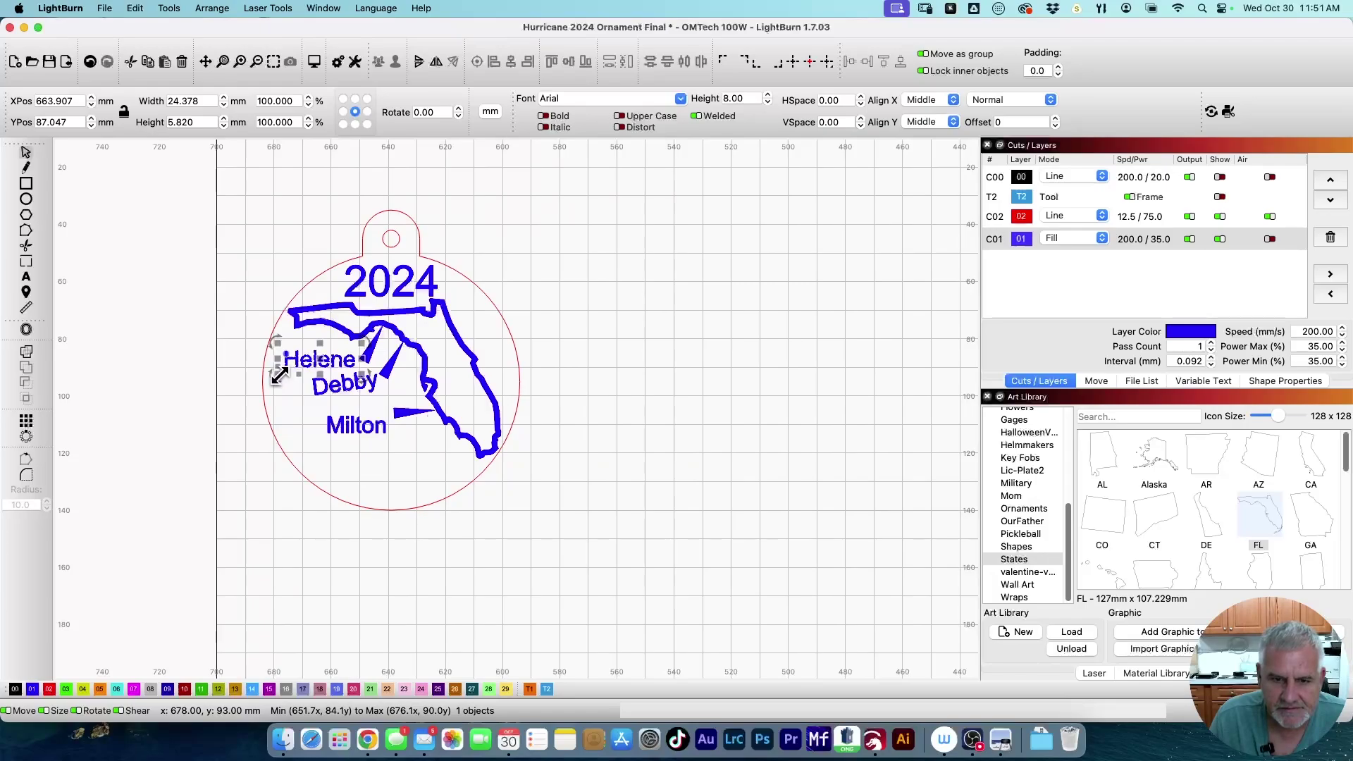
drag(277, 374, 318, 369)
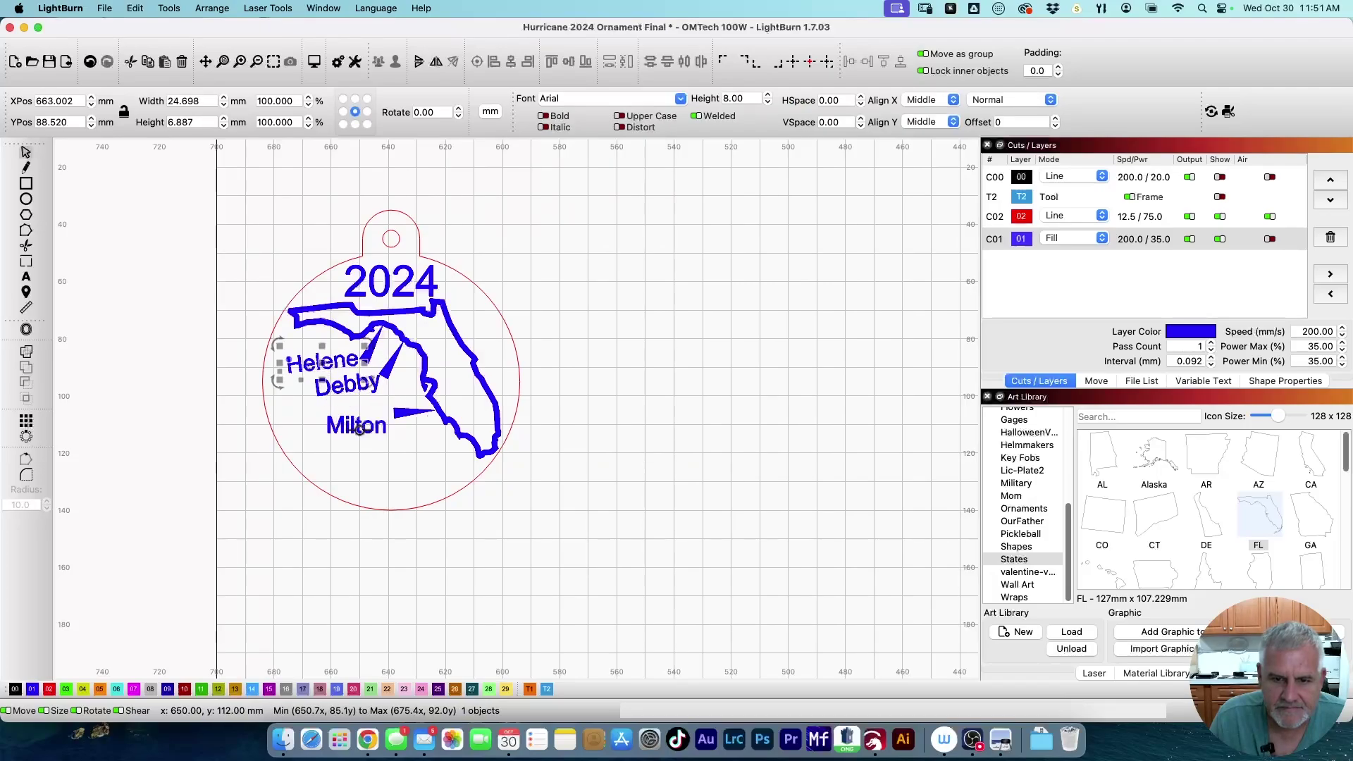
click(358, 428)
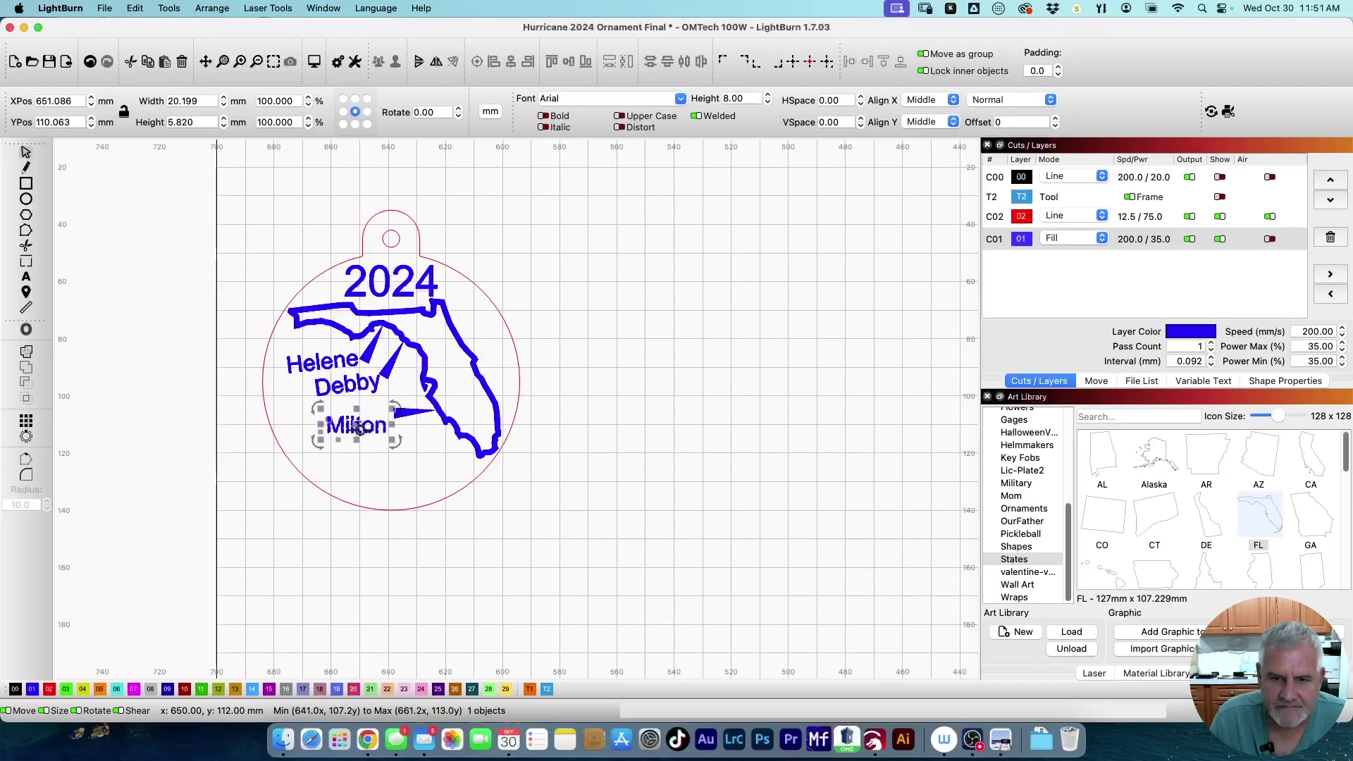
drag(400, 442, 361, 427)
click(412, 445)
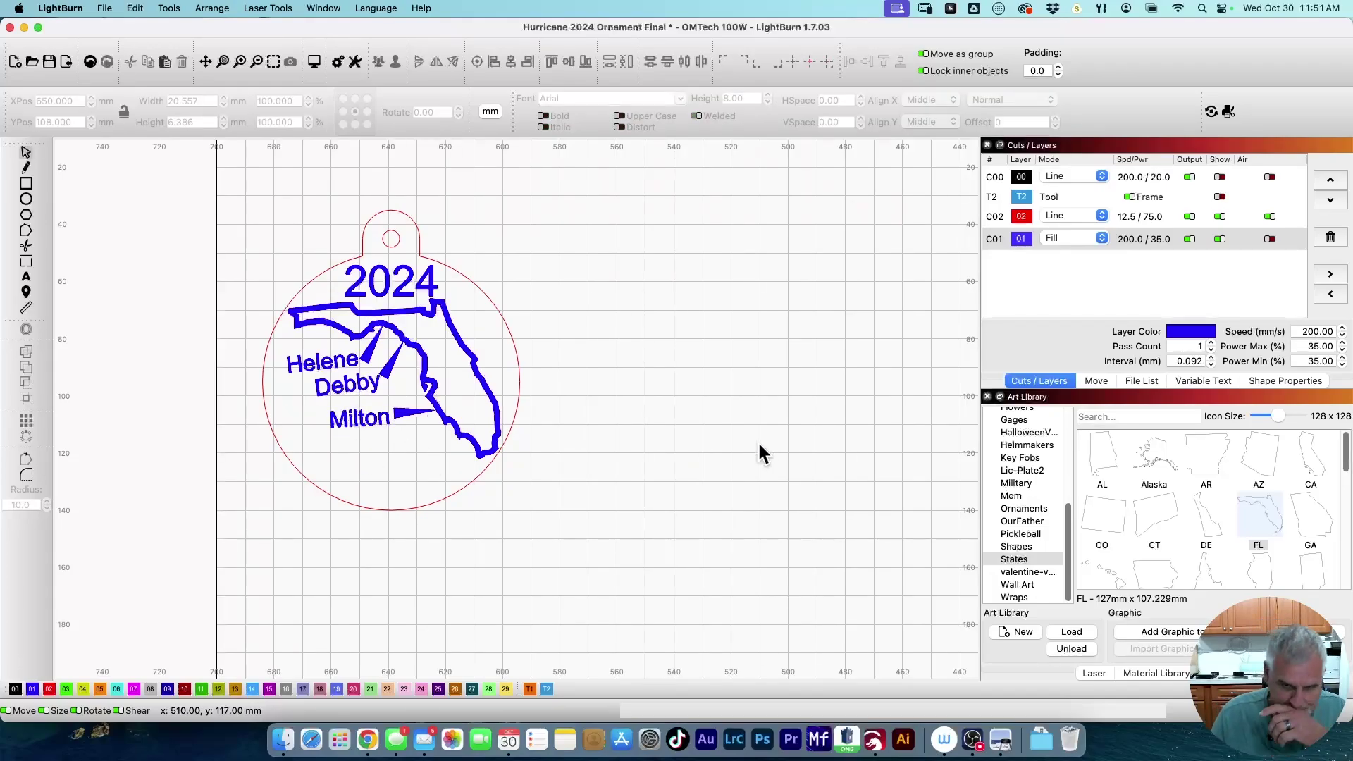
Show hurricane layer C00 again and change its mode from Line to Fill
click(1221, 177)
click(1064, 174)
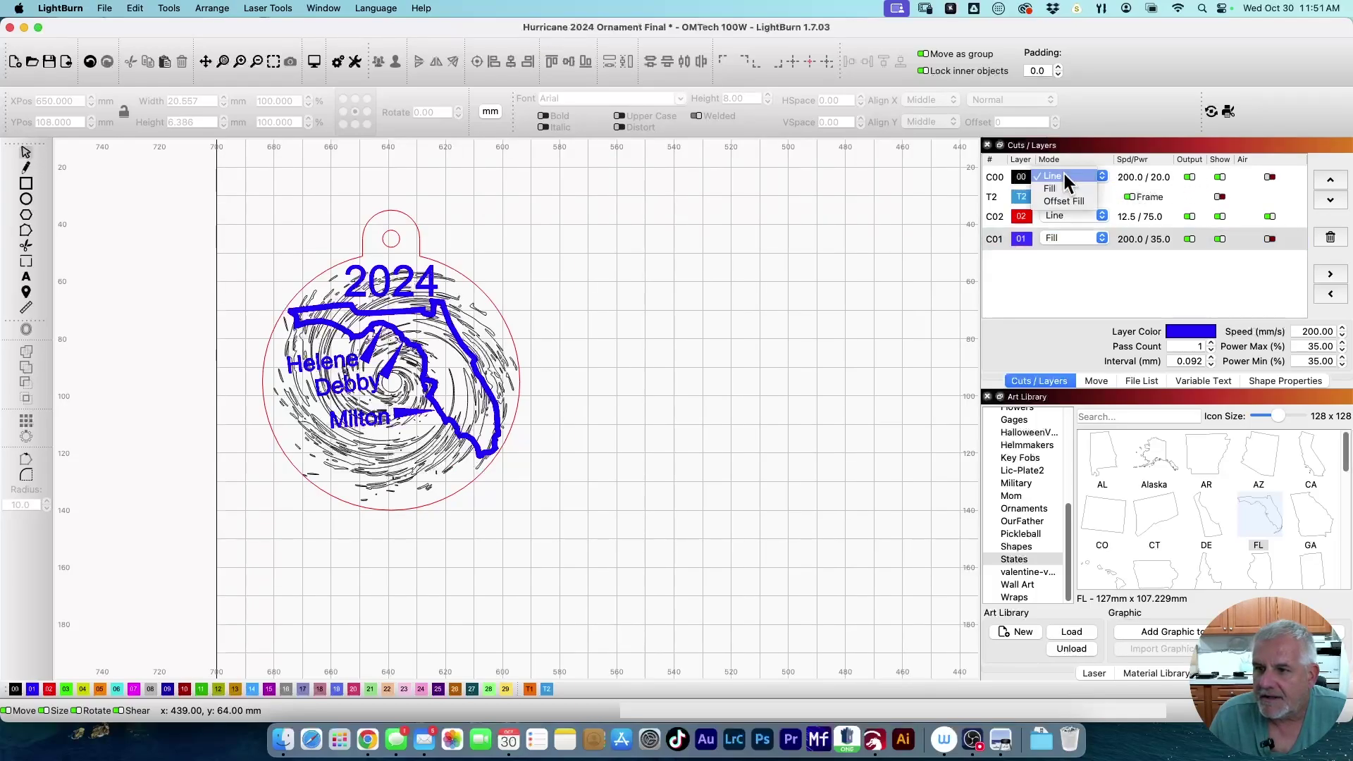
click(1064, 188)
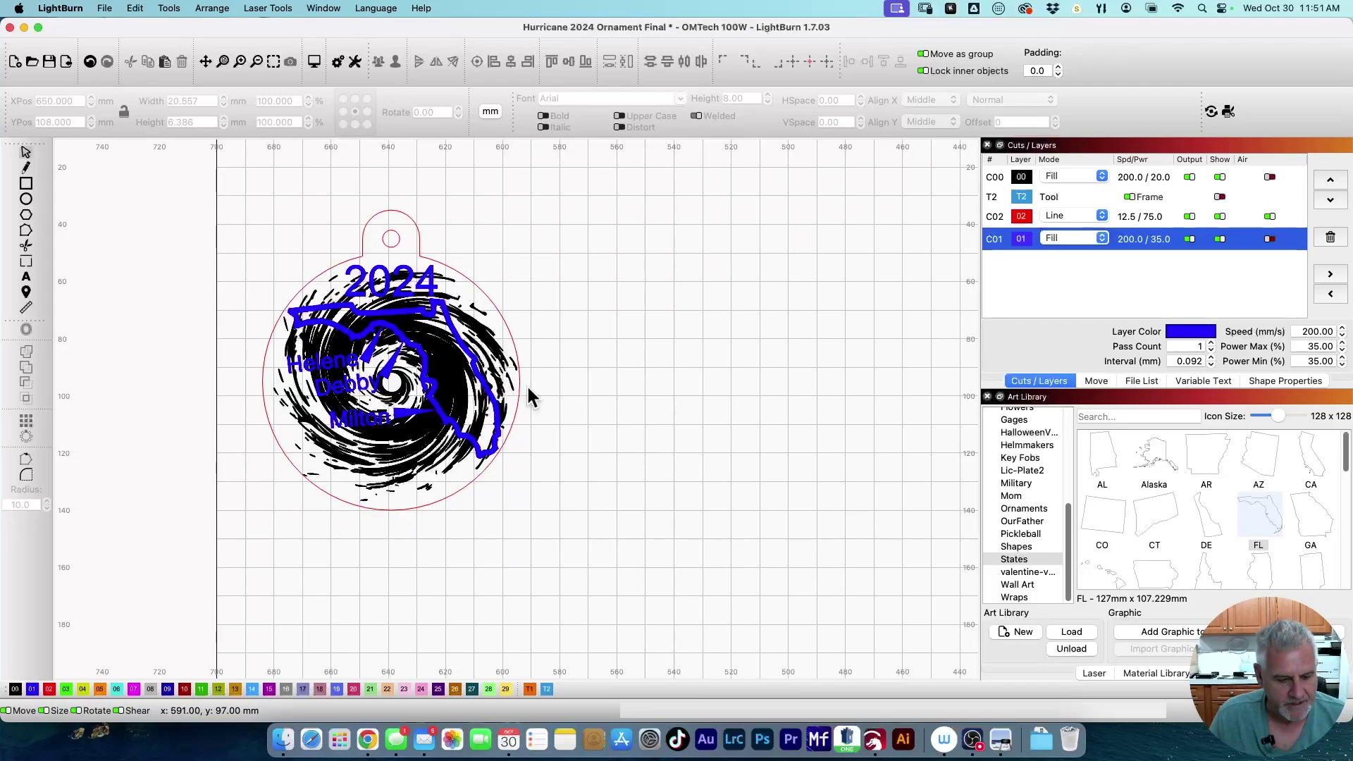
Offset all shapes on layer C01 outward by 0.75 mm with round corners and Outer shapes only turned off
shift+click(995, 241)
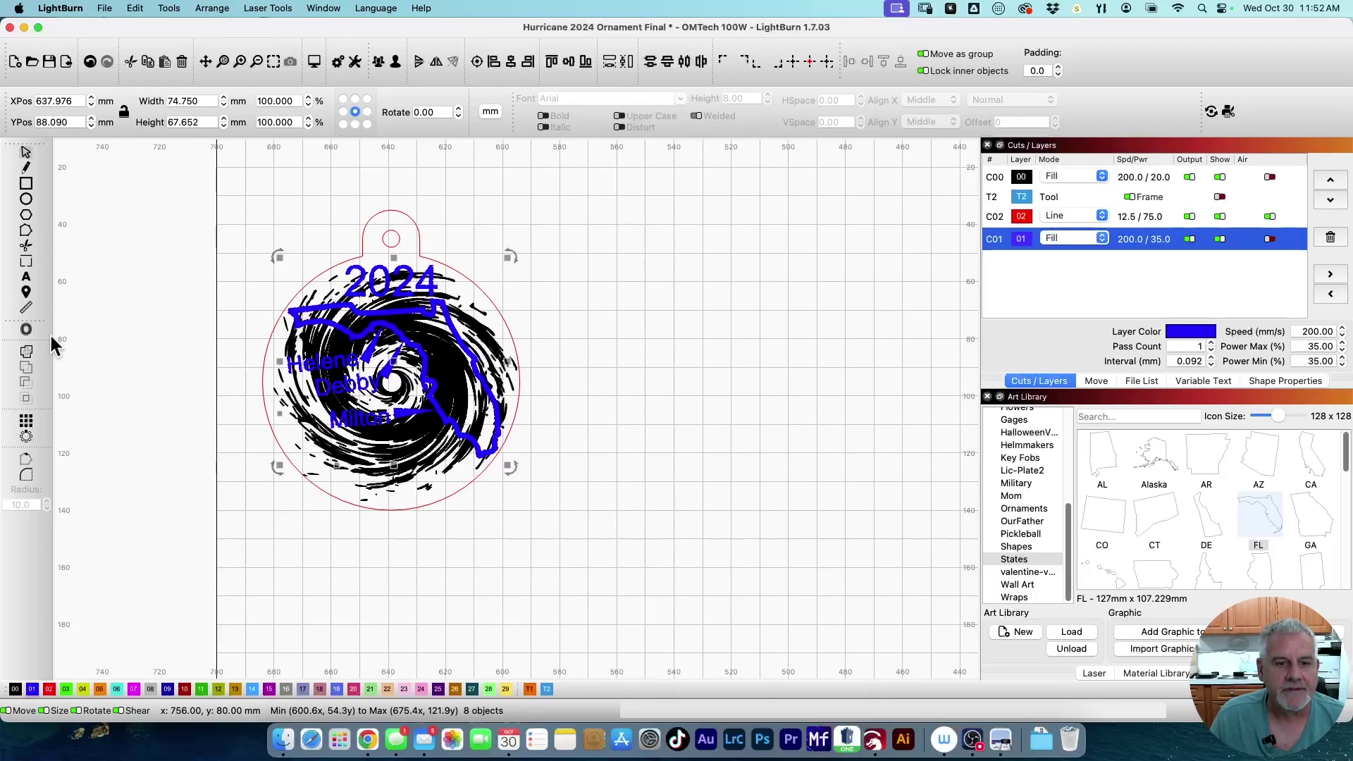
click(26, 331)
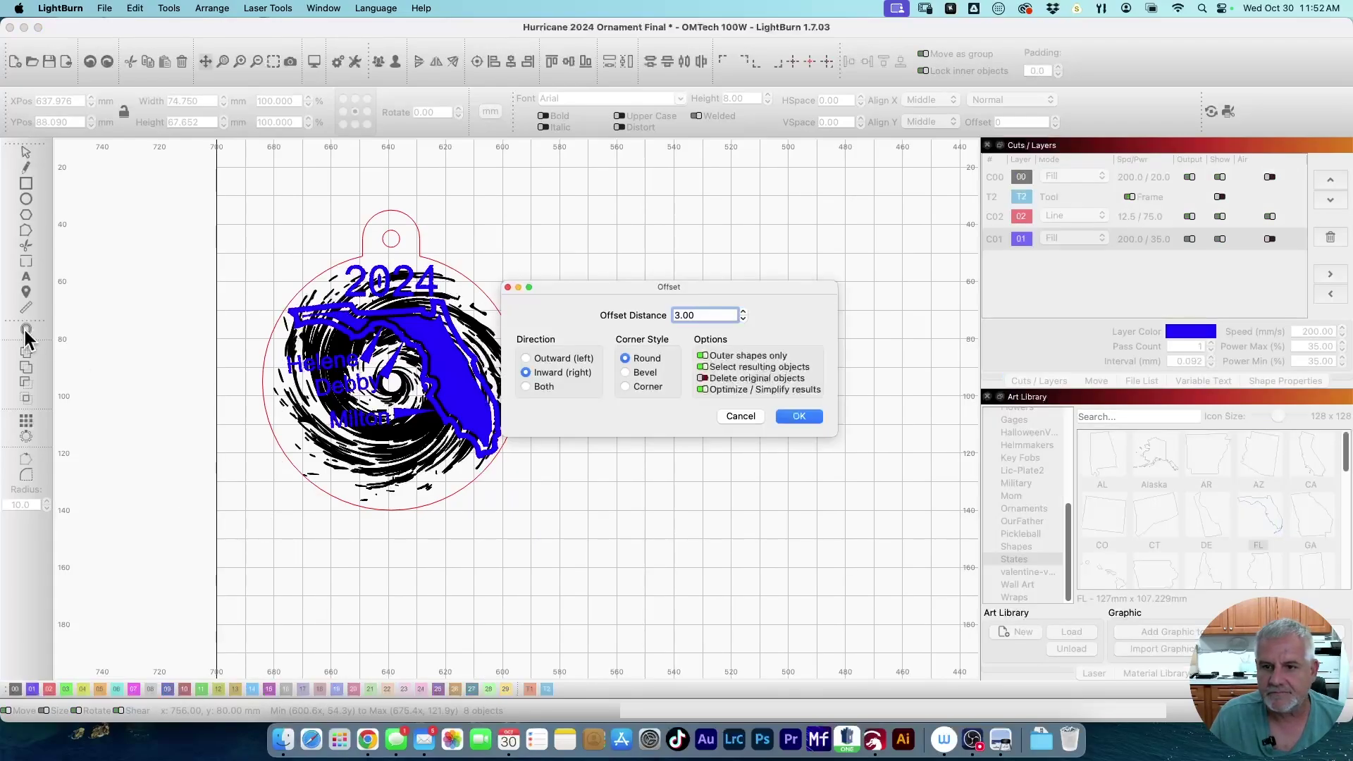
click(525, 357)
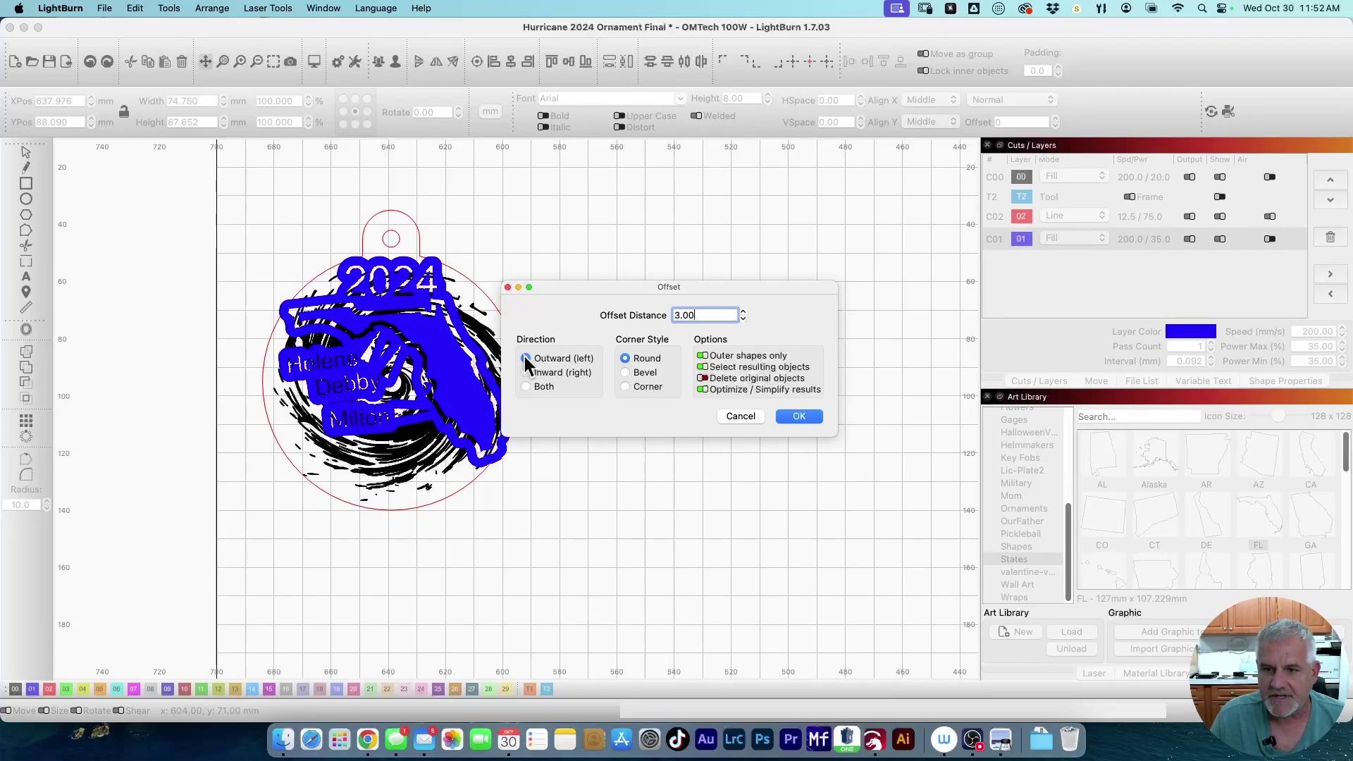
click(703, 355)
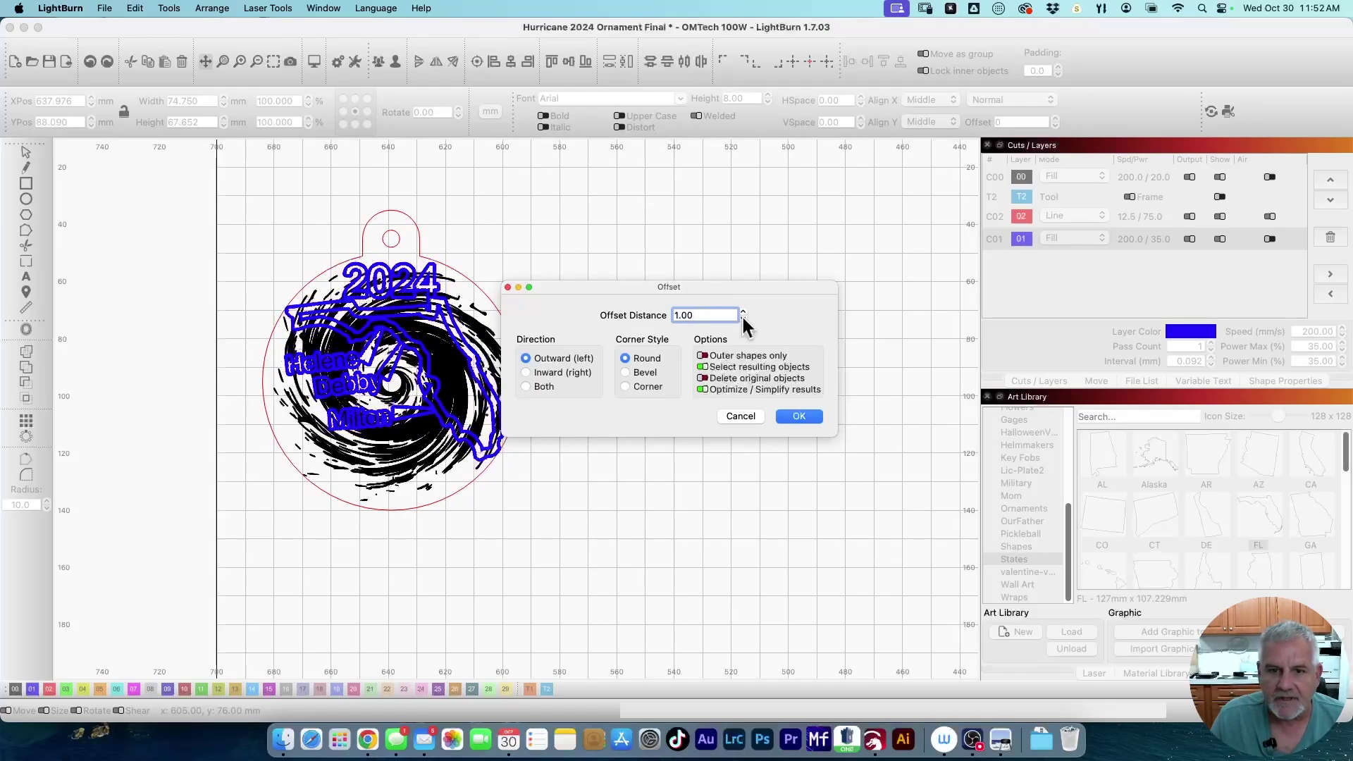
key(BackSpace)
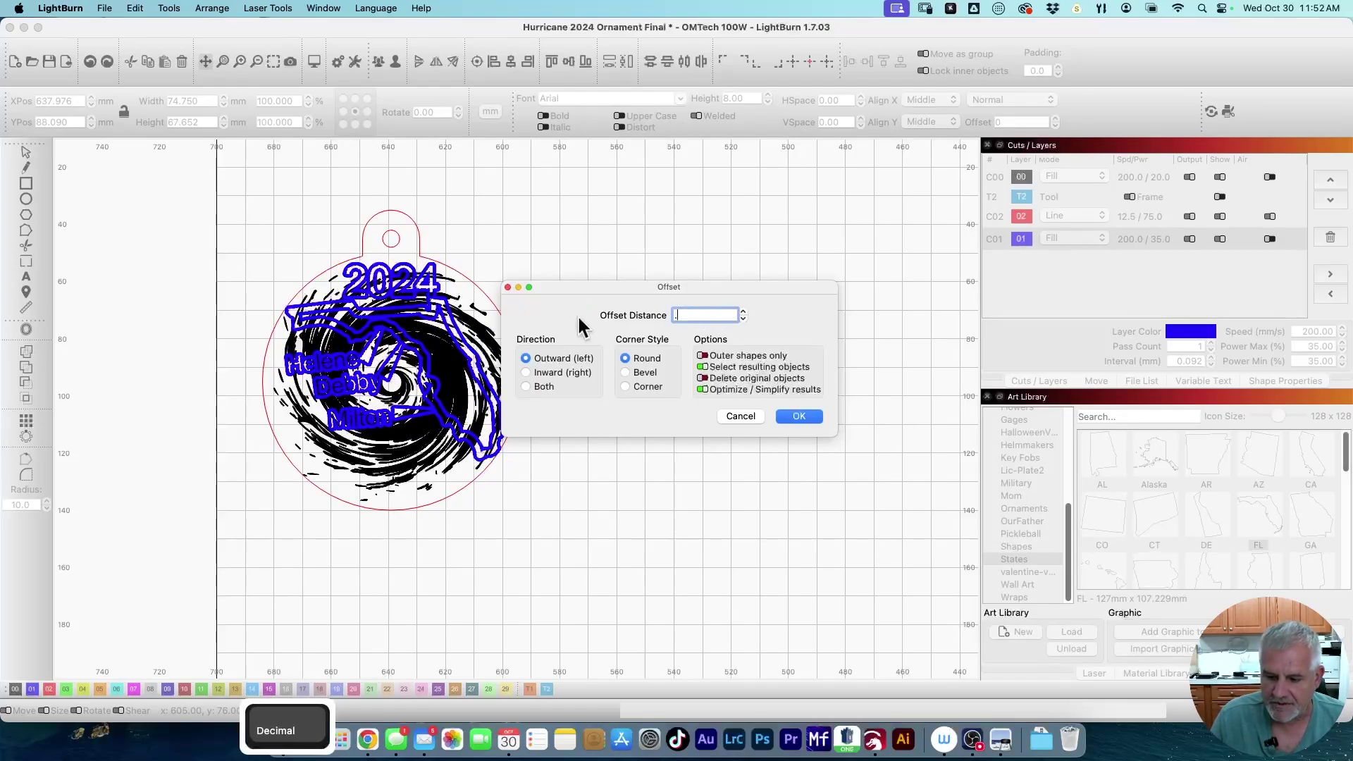
text(.75)
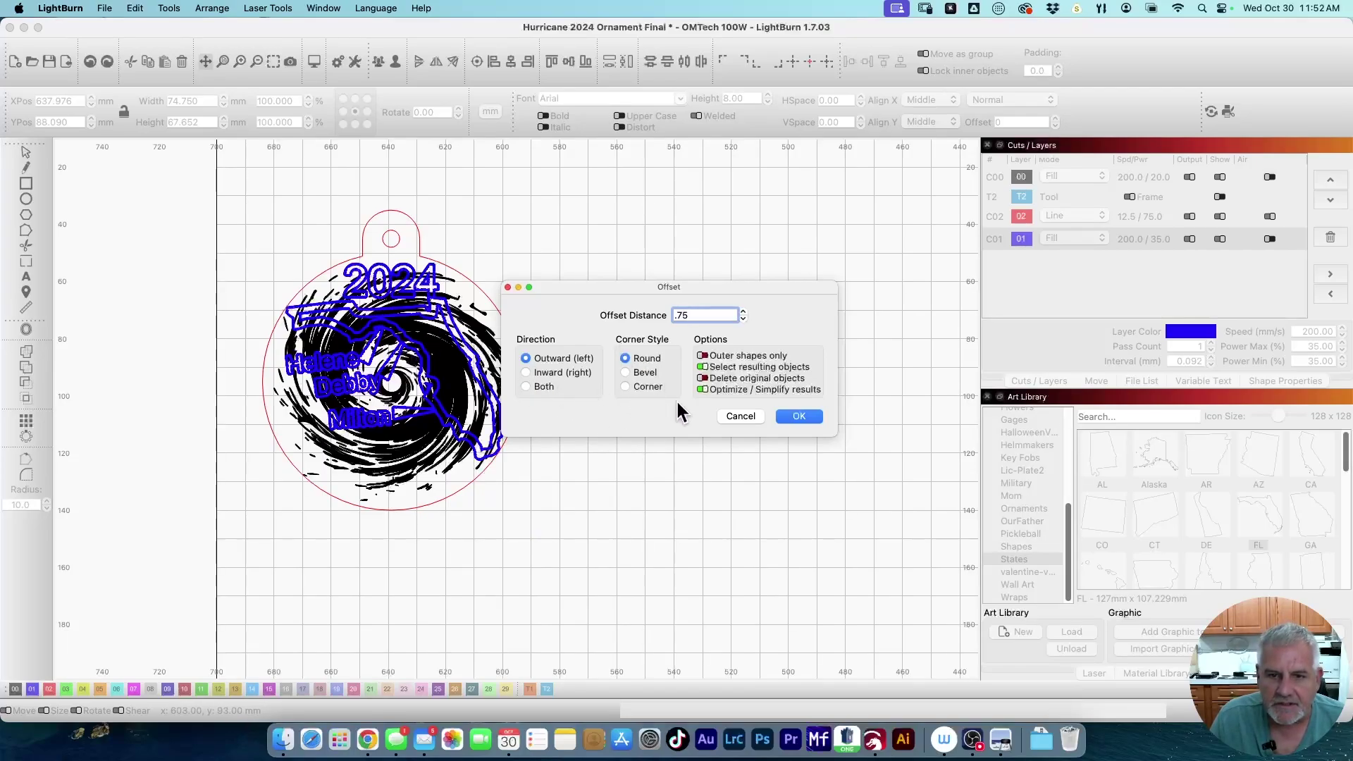
click(796, 417)
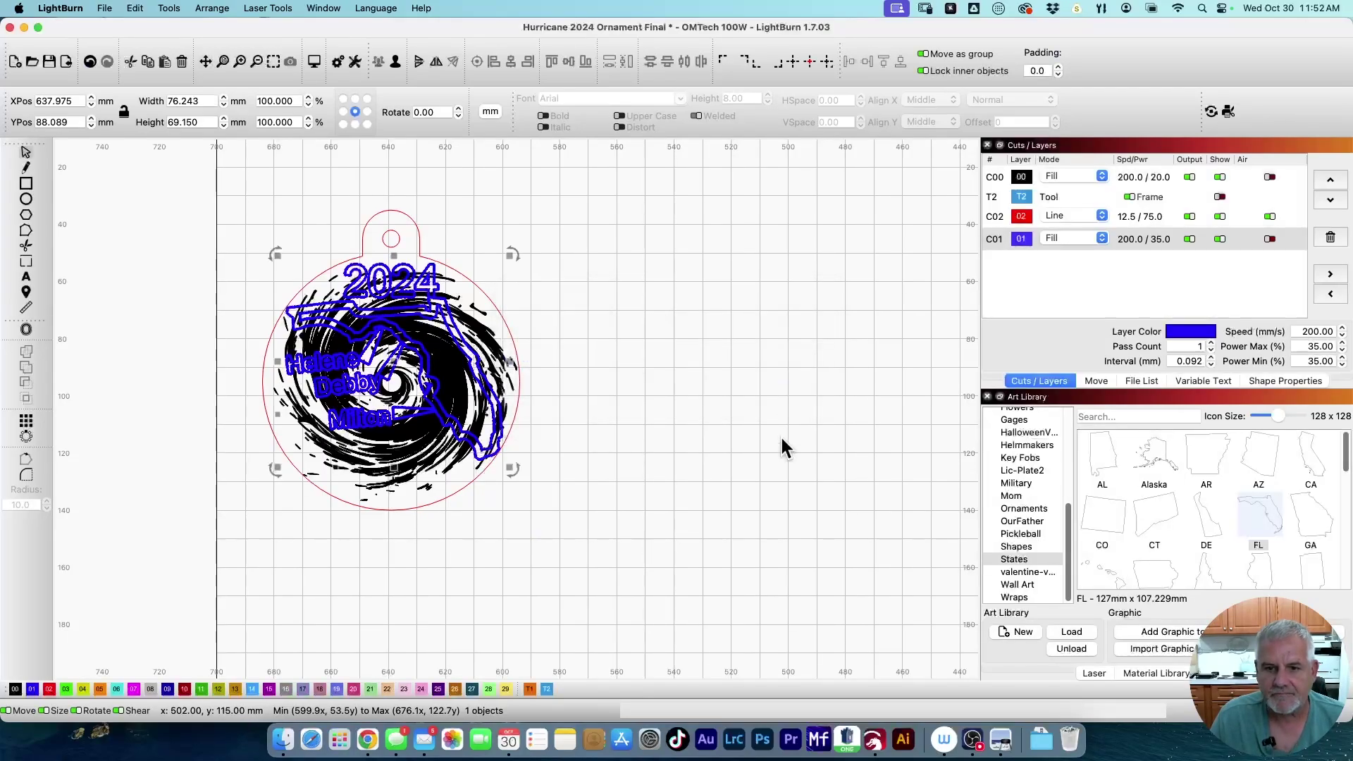
Subtract the offset outlines from the hurricane artwork with the Boolean Assistant, comparing the other operations before keeping Subtract B - A
key(shift)
shift+click(376, 487)
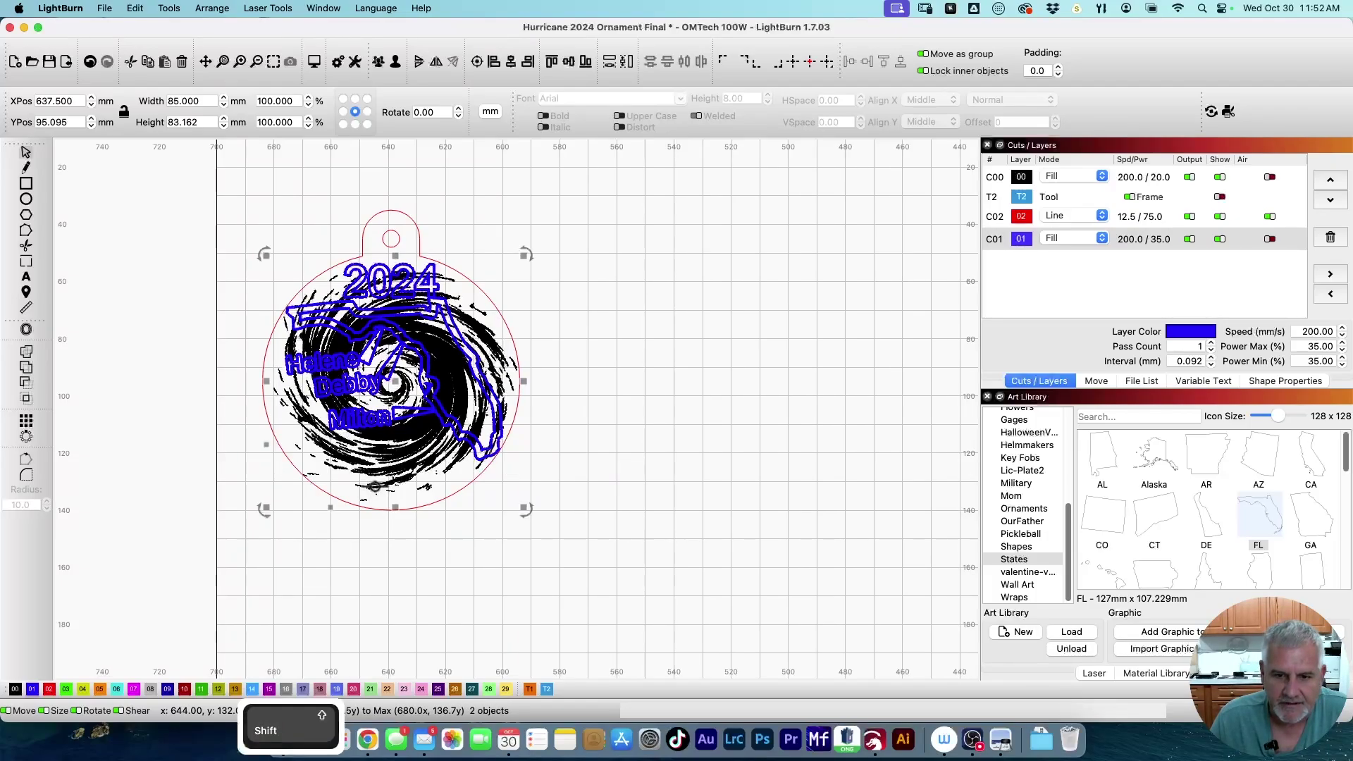
click(169, 8)
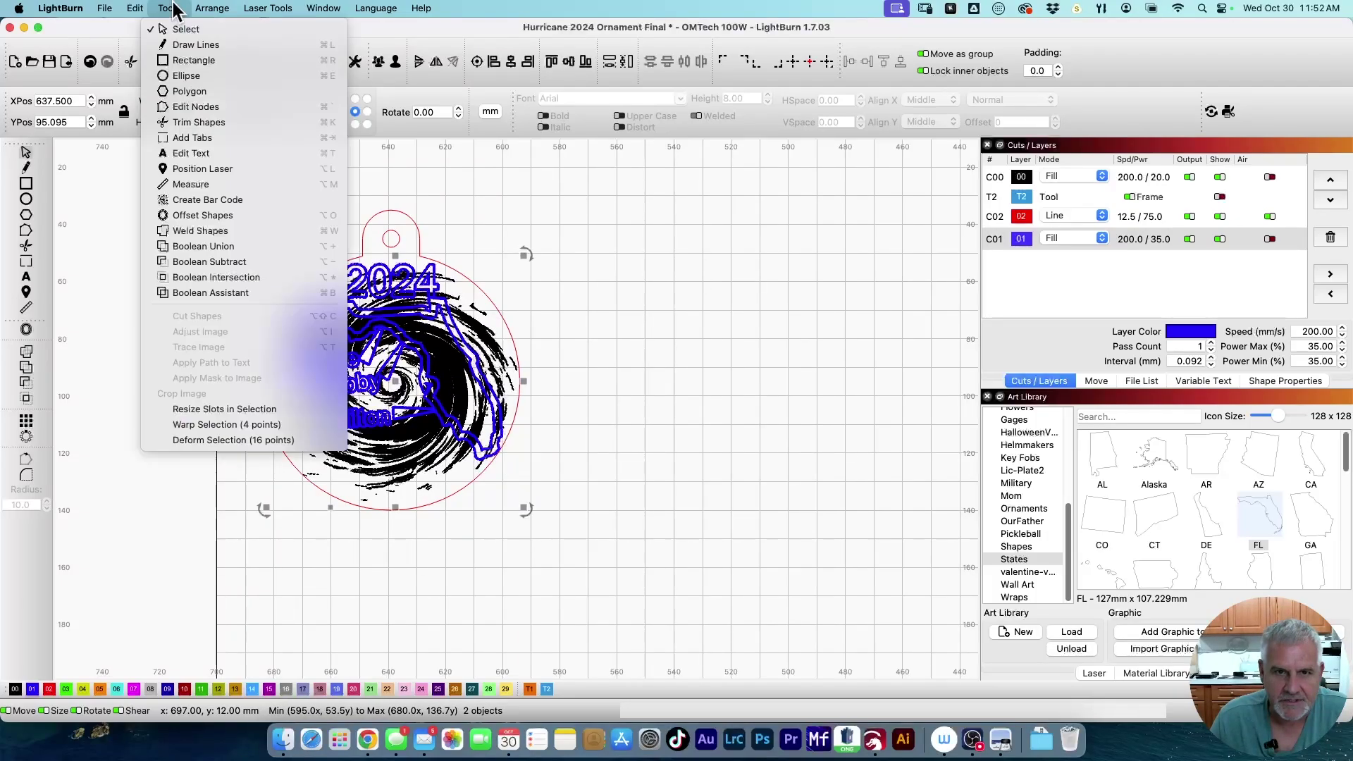
click(226, 293)
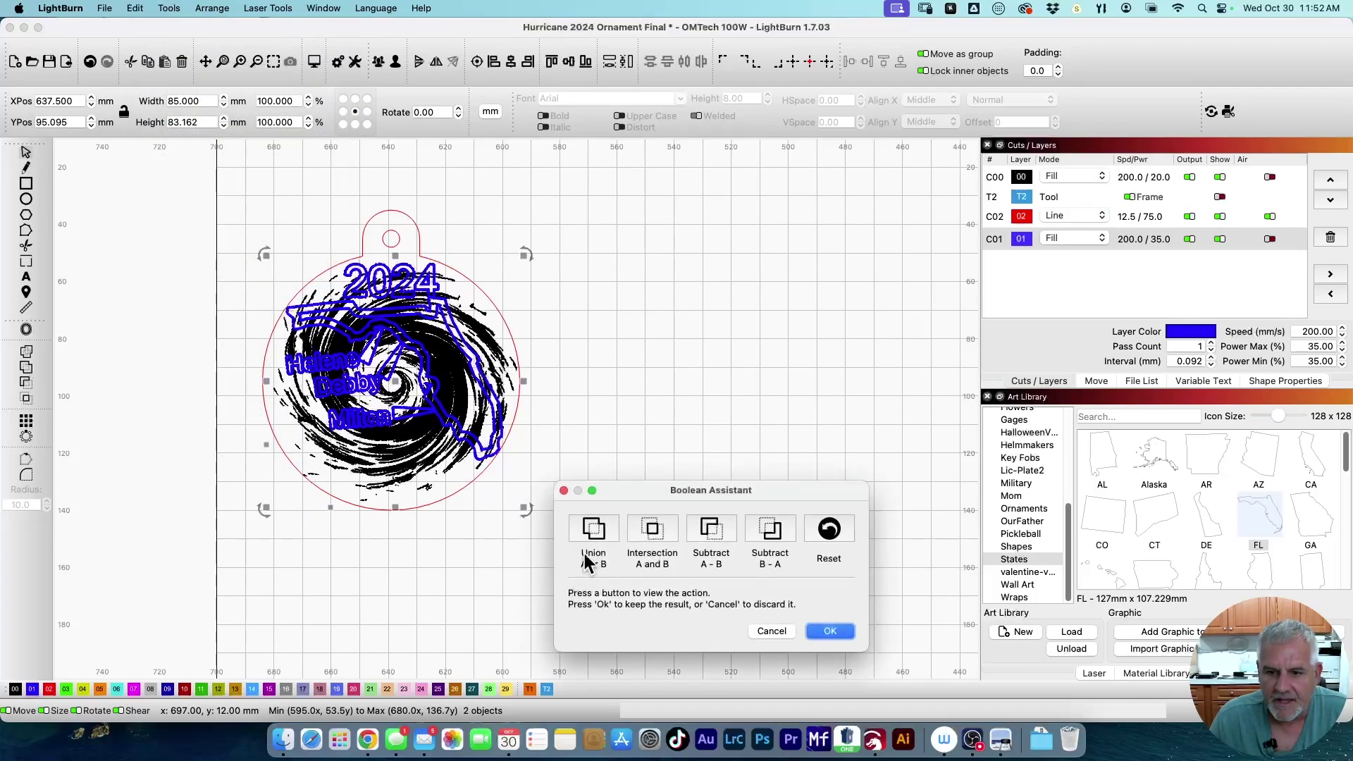
click(594, 533)
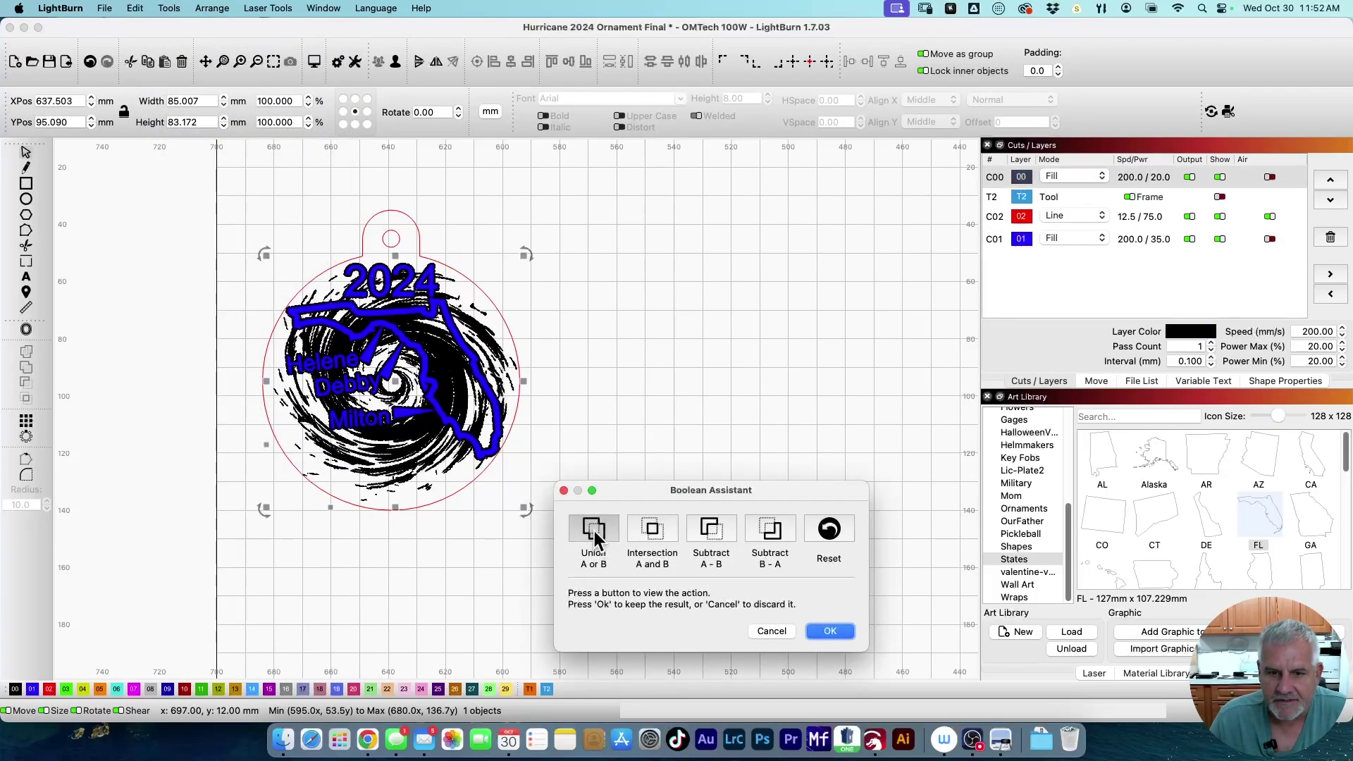
click(647, 530)
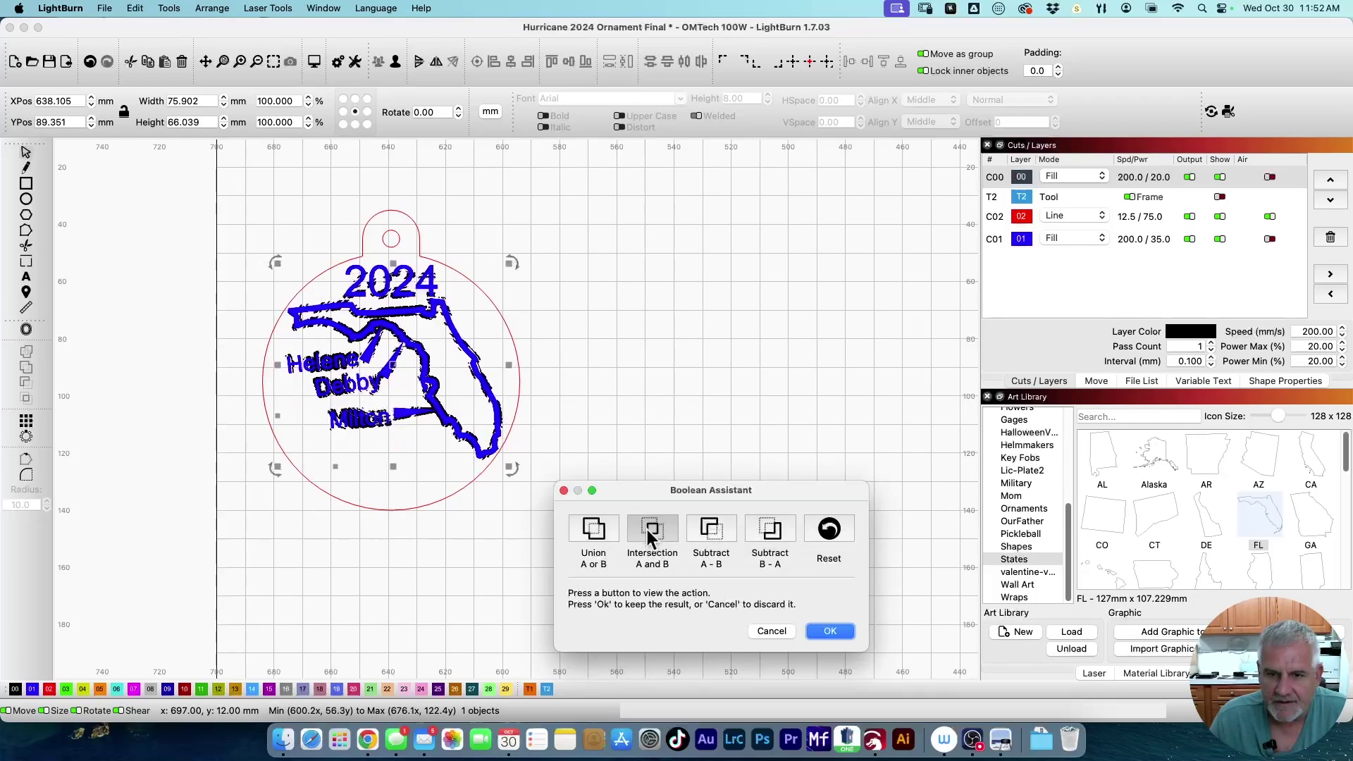
click(705, 530)
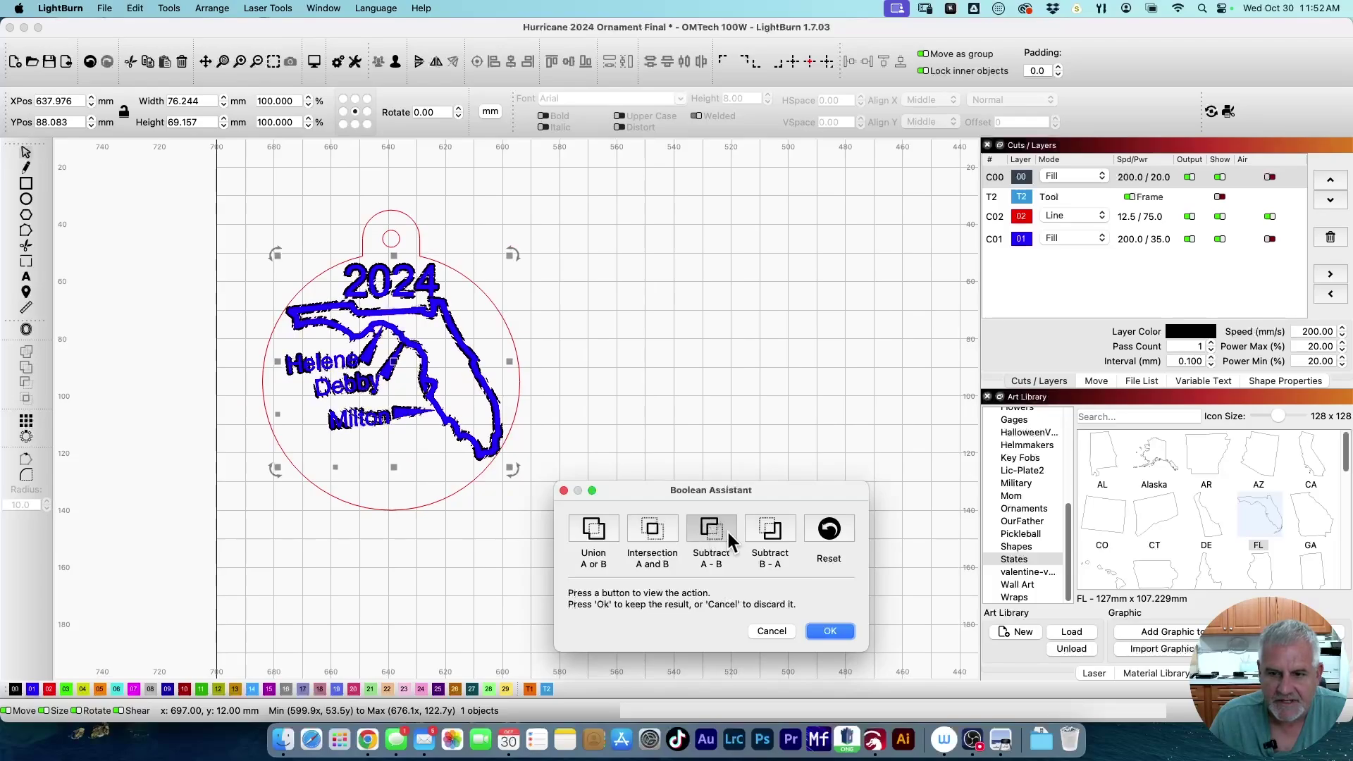
click(776, 540)
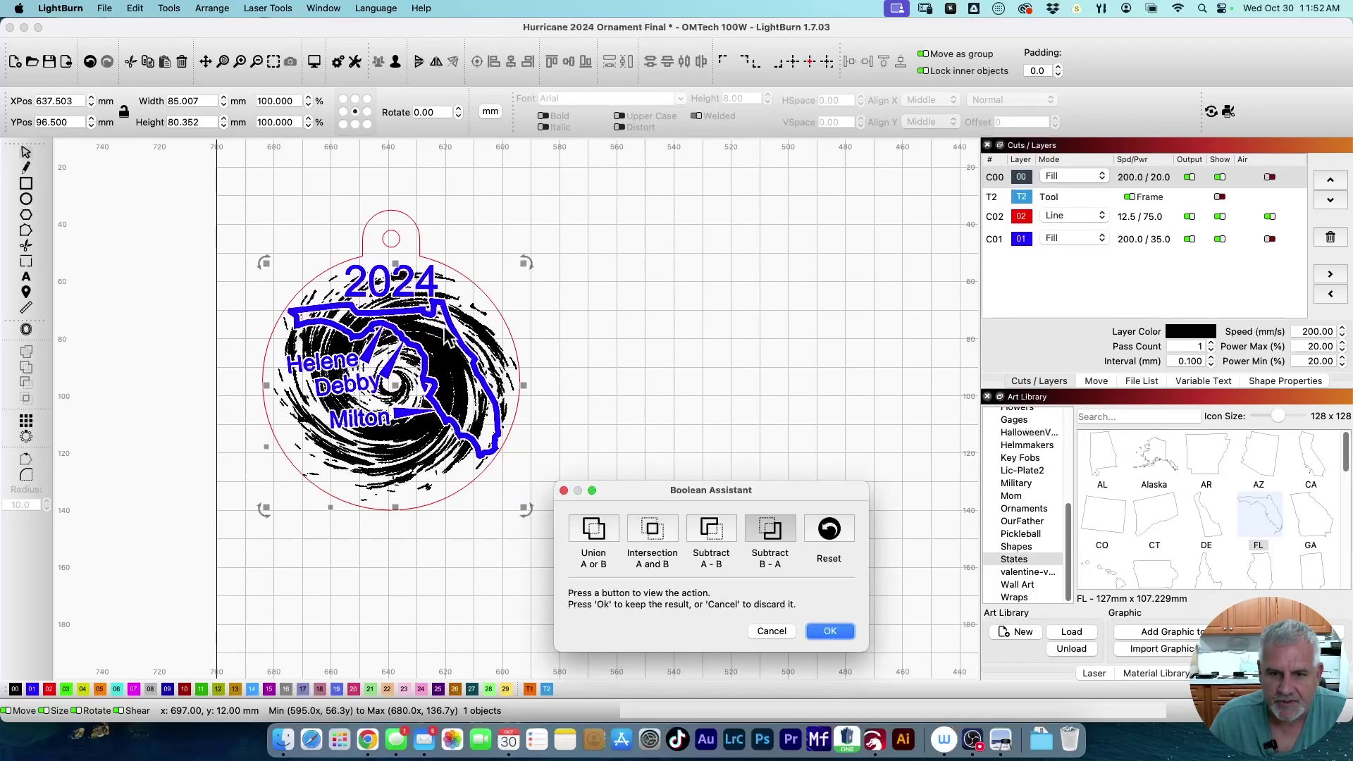
click(831, 632)
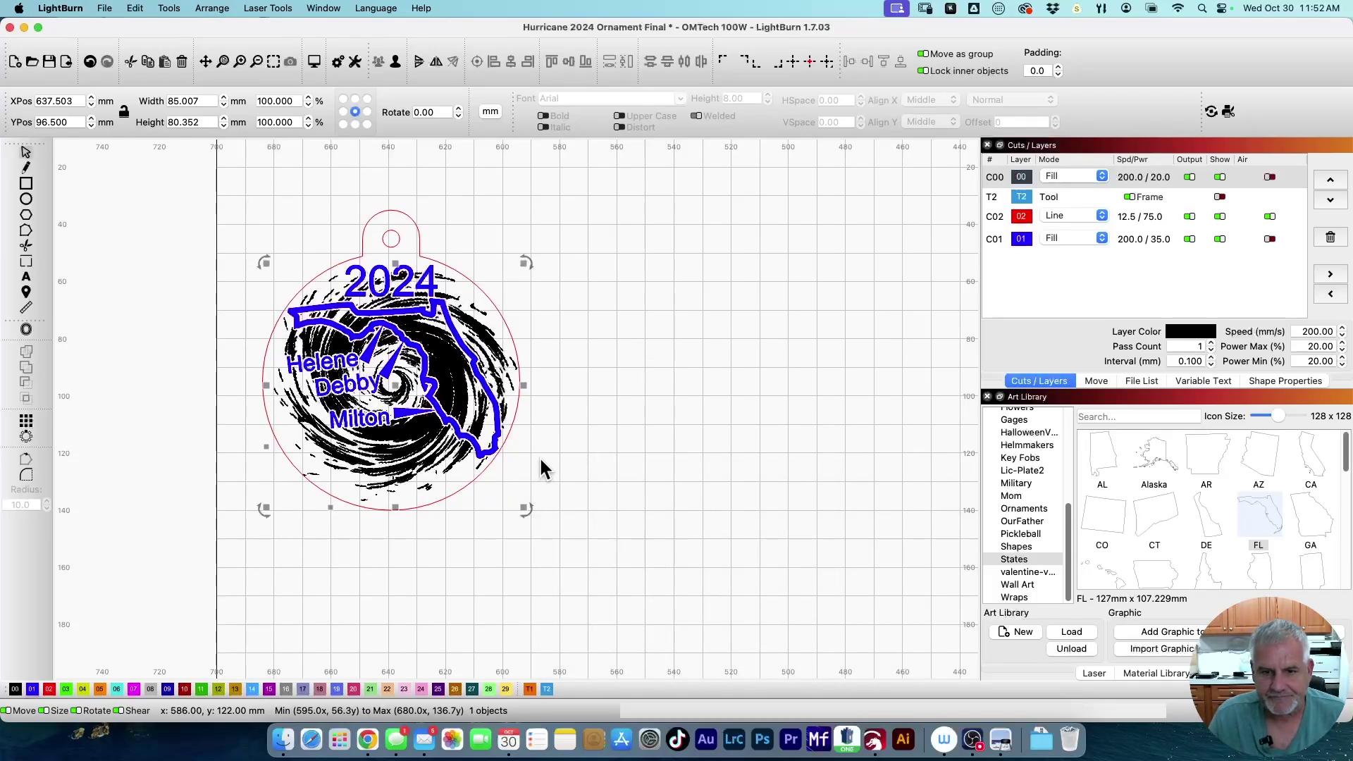
Select the complete ornament design, ungroup its parts, and group everything as one object
scroll(540, 462, up, 3)
scroll(440, 402, up, 2)
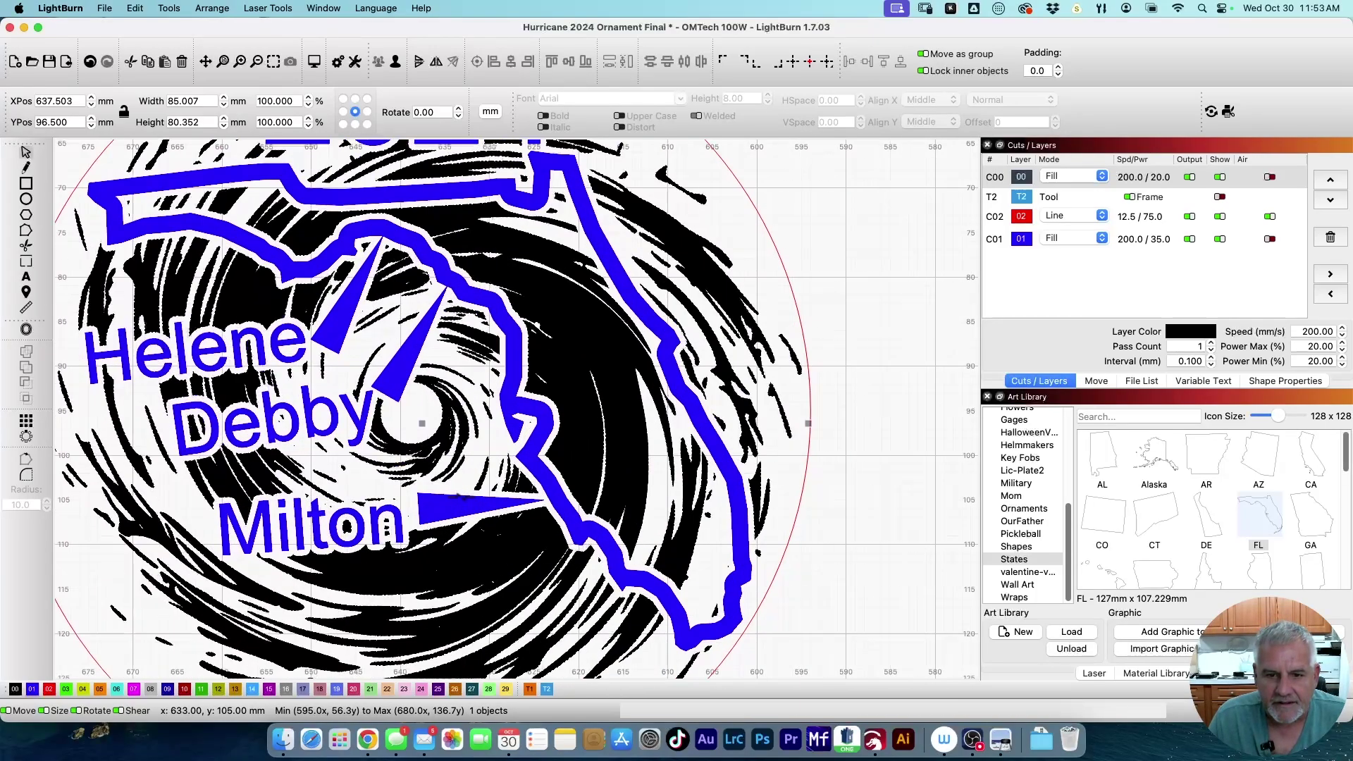
scroll(439, 401, down, 2)
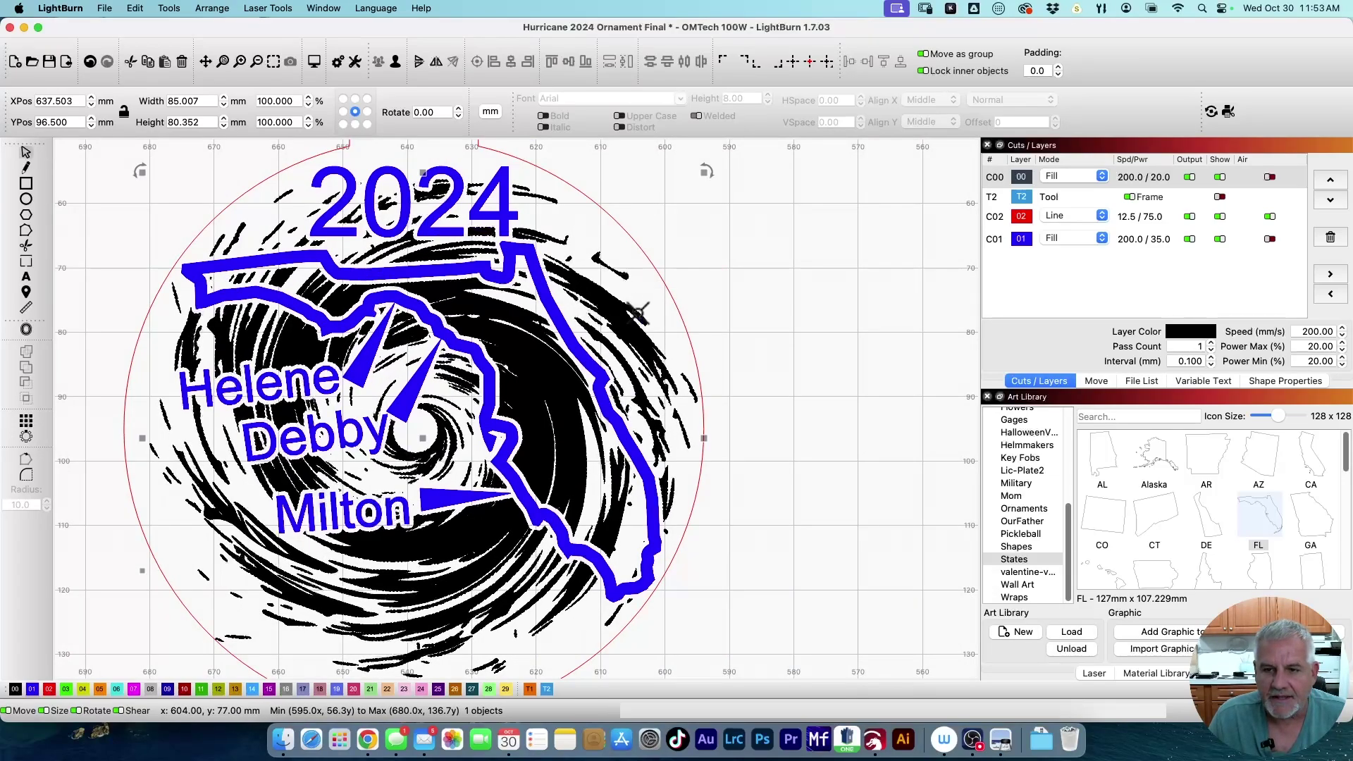
scroll(638, 322, down, 4)
click(726, 458)
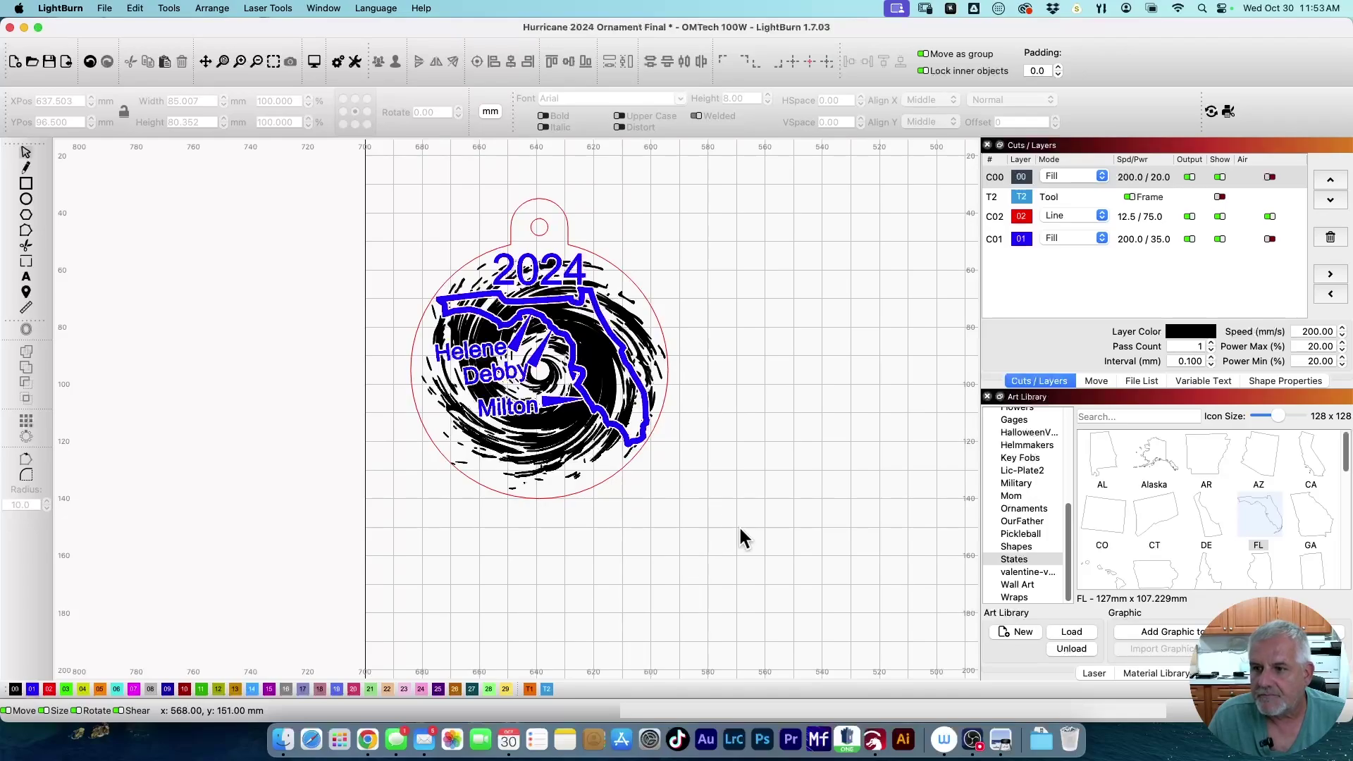
drag(694, 548, 409, 196)
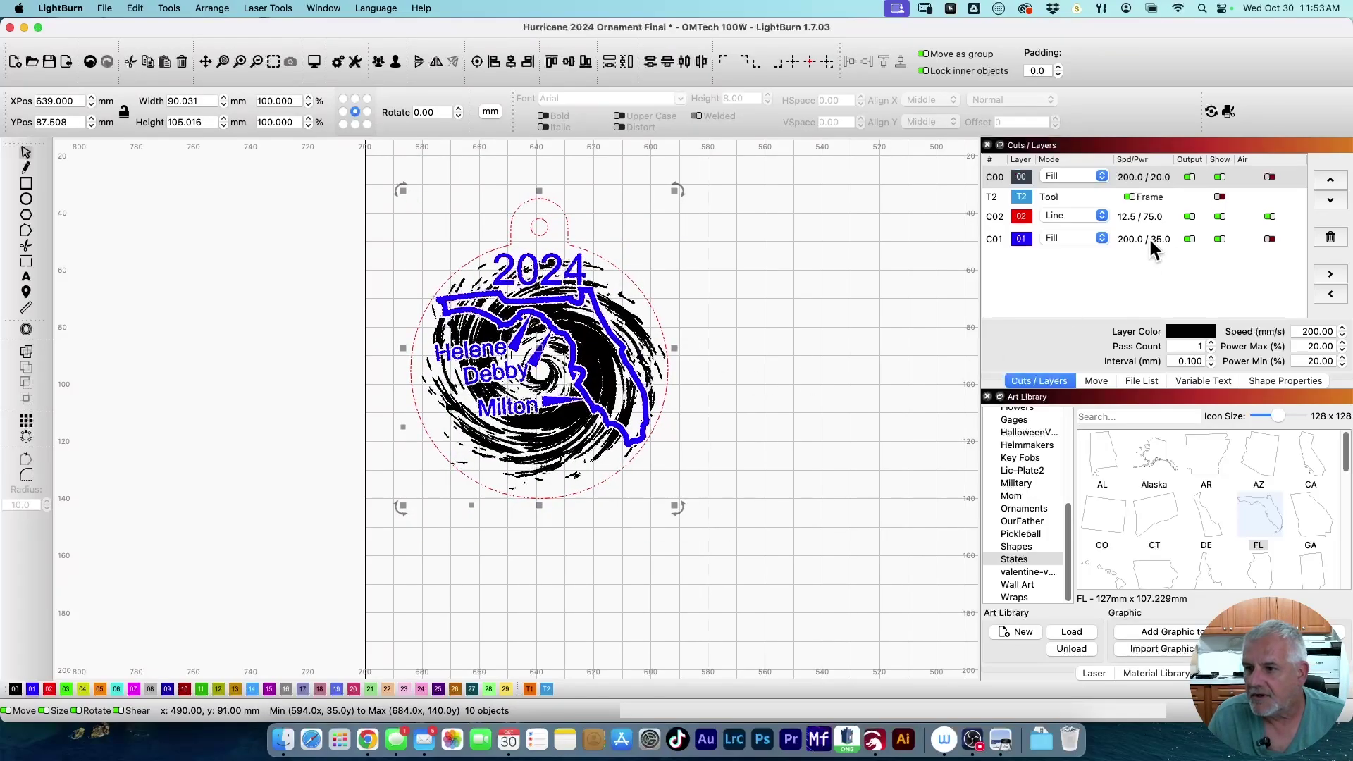
click(394, 62)
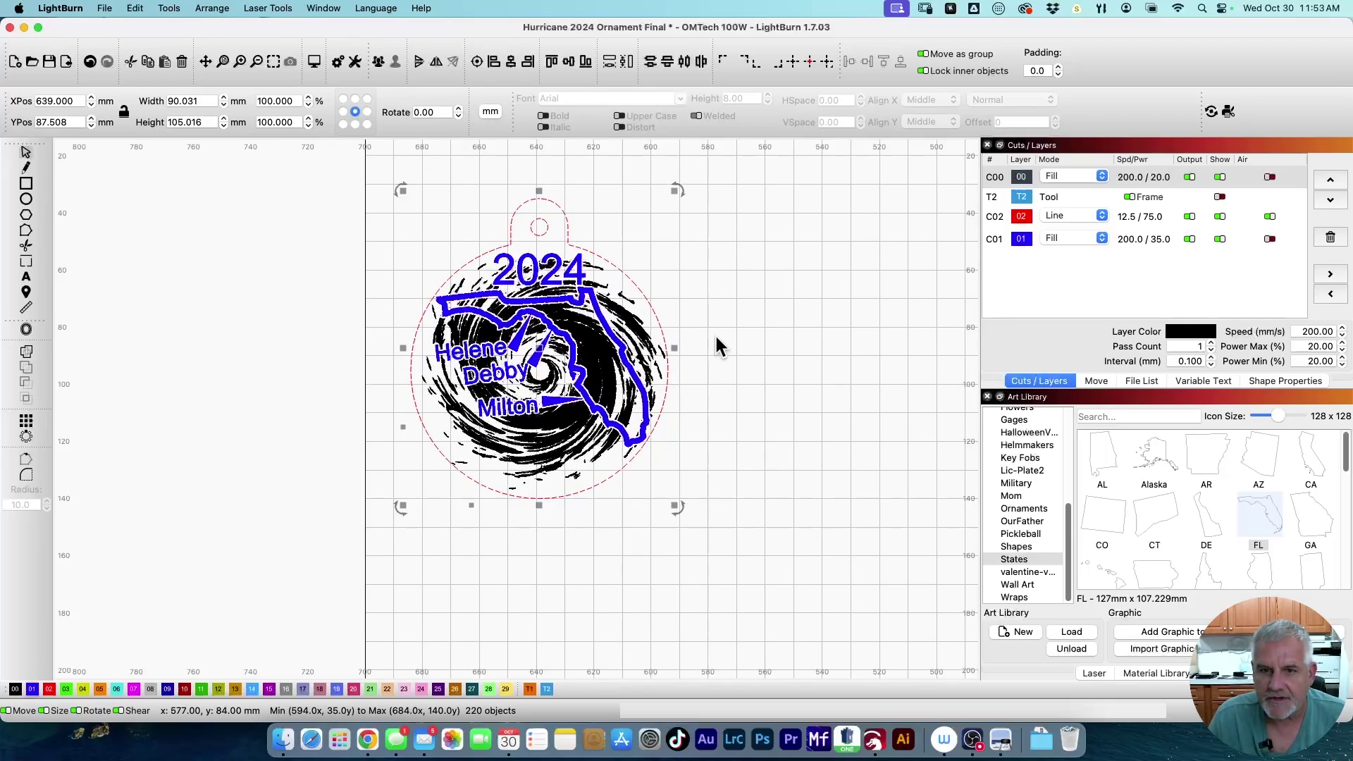
click(378, 63)
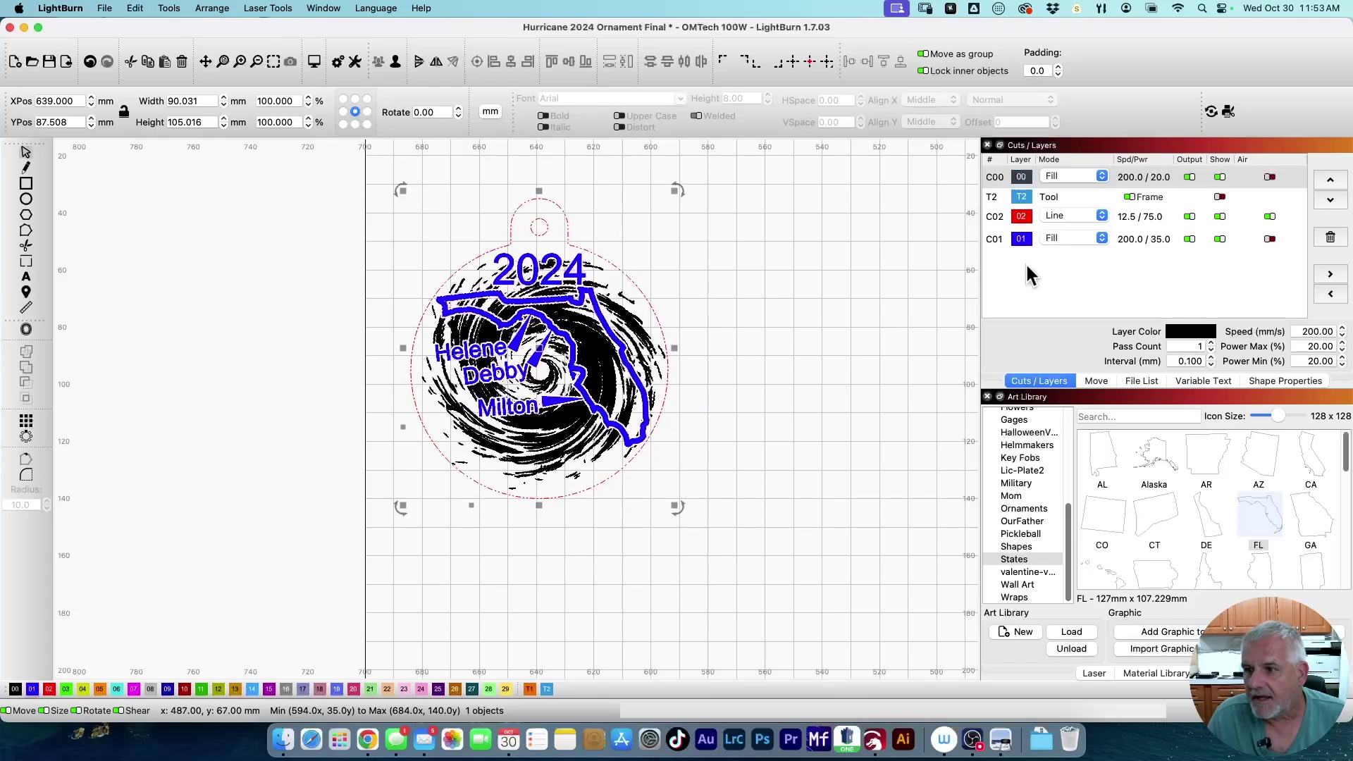
Reorder the cut layers so C01 follows C00 and cutting layer C02 comes third, ahead of tool layer T2
click(991, 243)
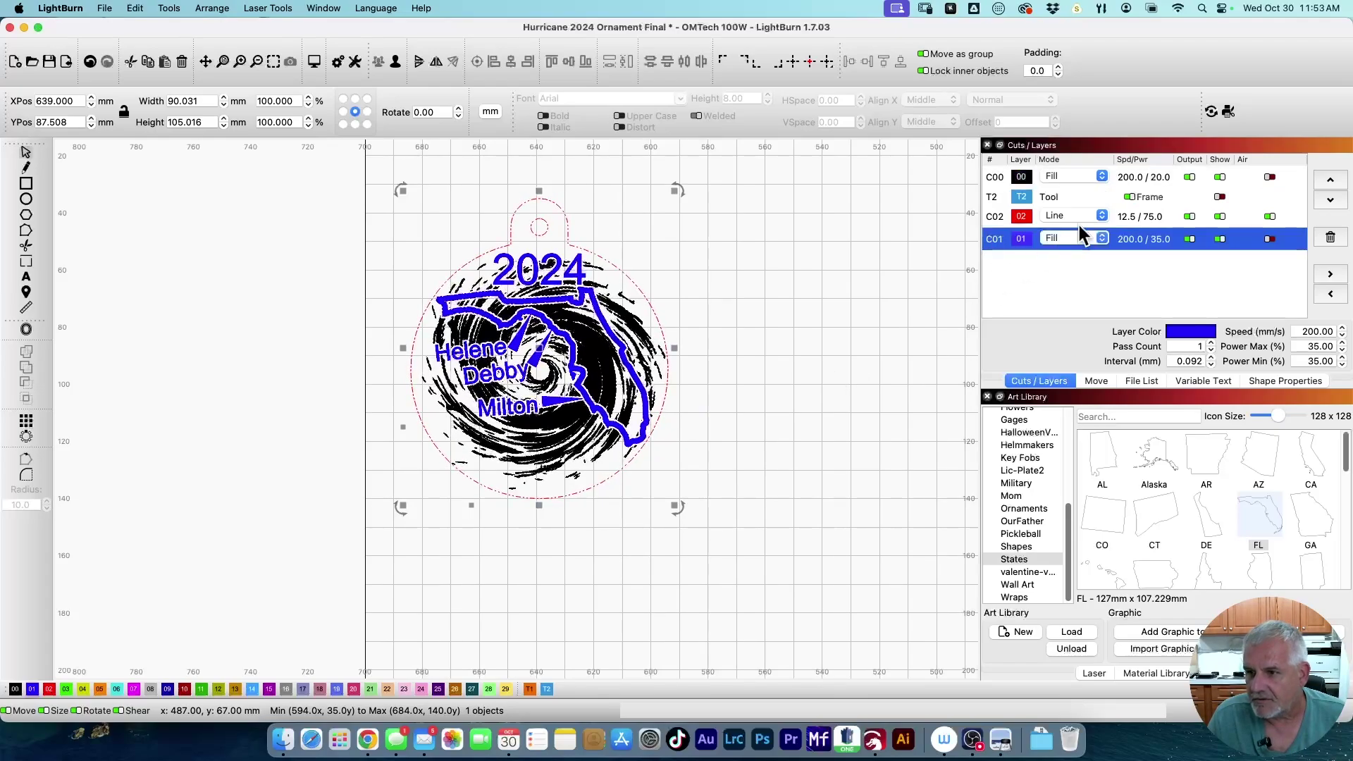
click(1330, 180)
click(1330, 180)
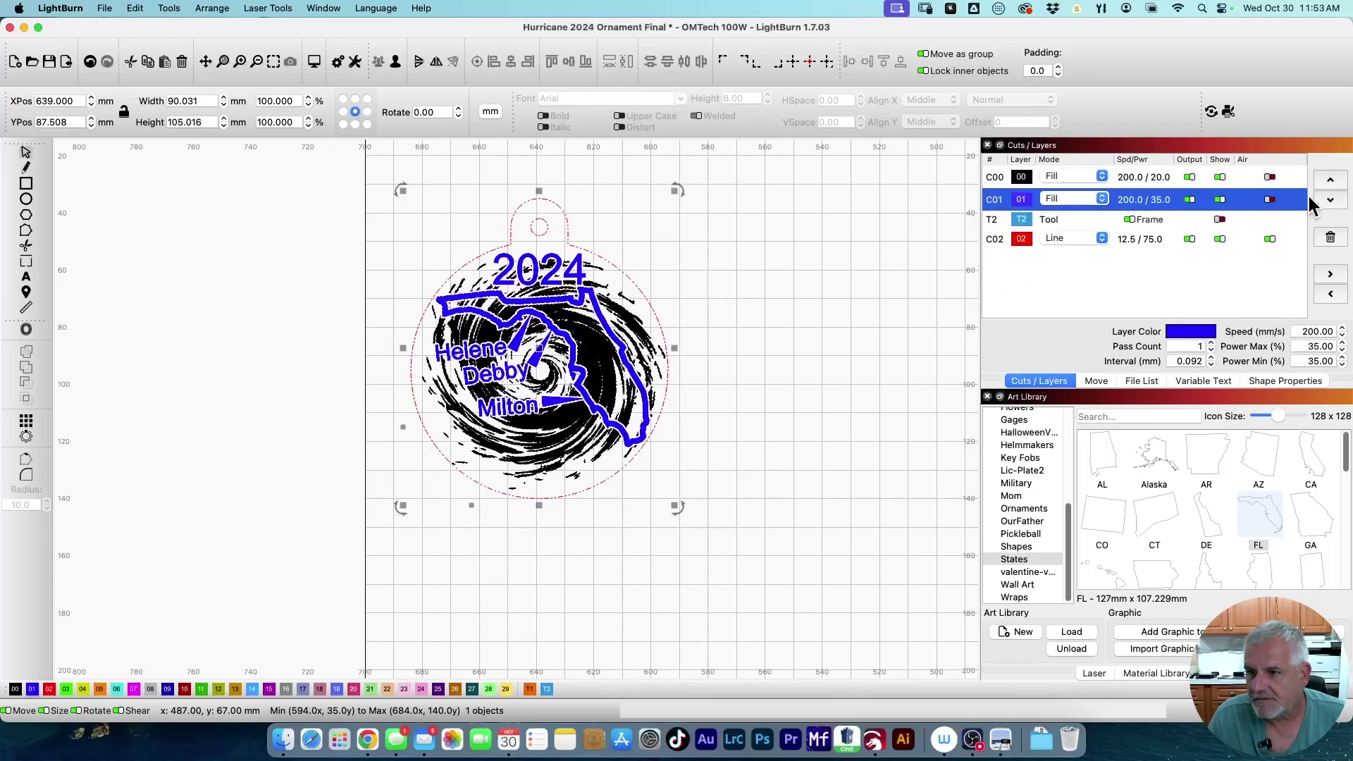
click(995, 240)
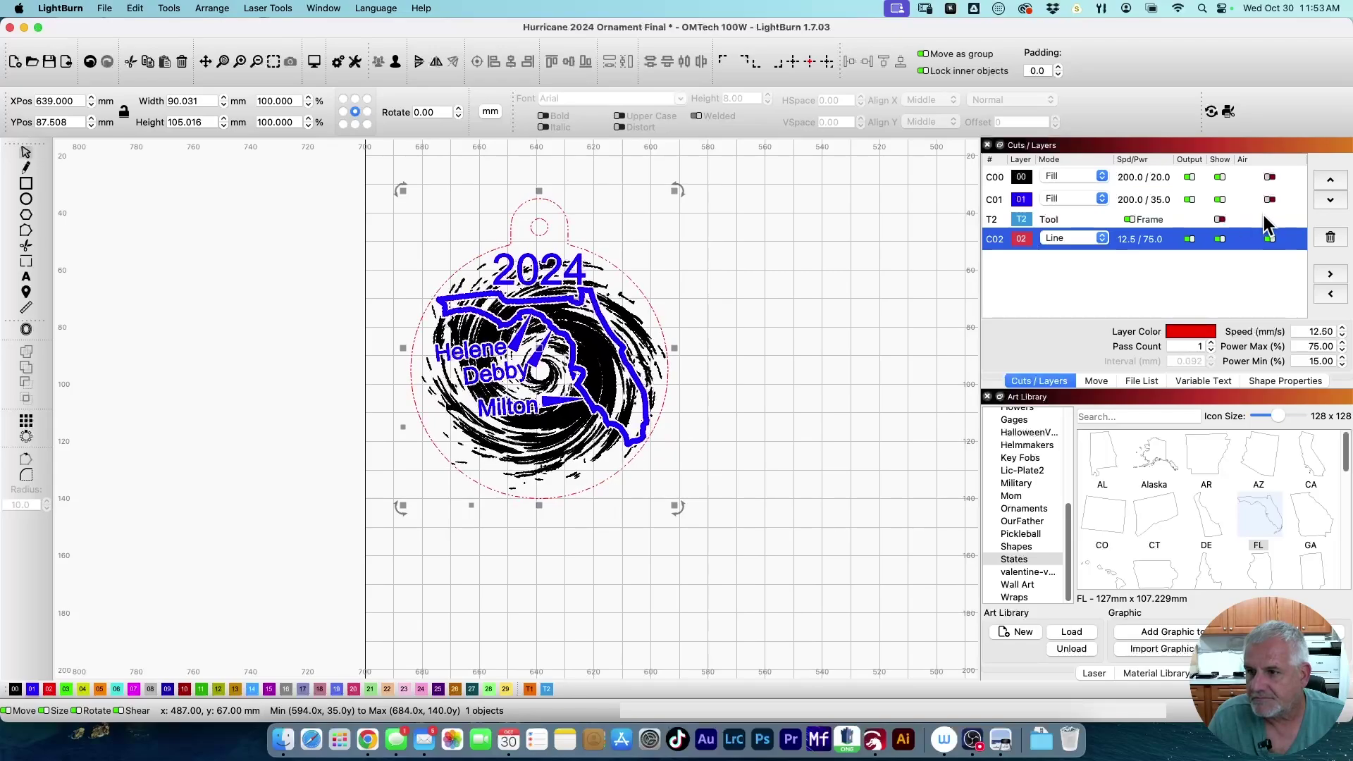
click(1331, 180)
click(1331, 182)
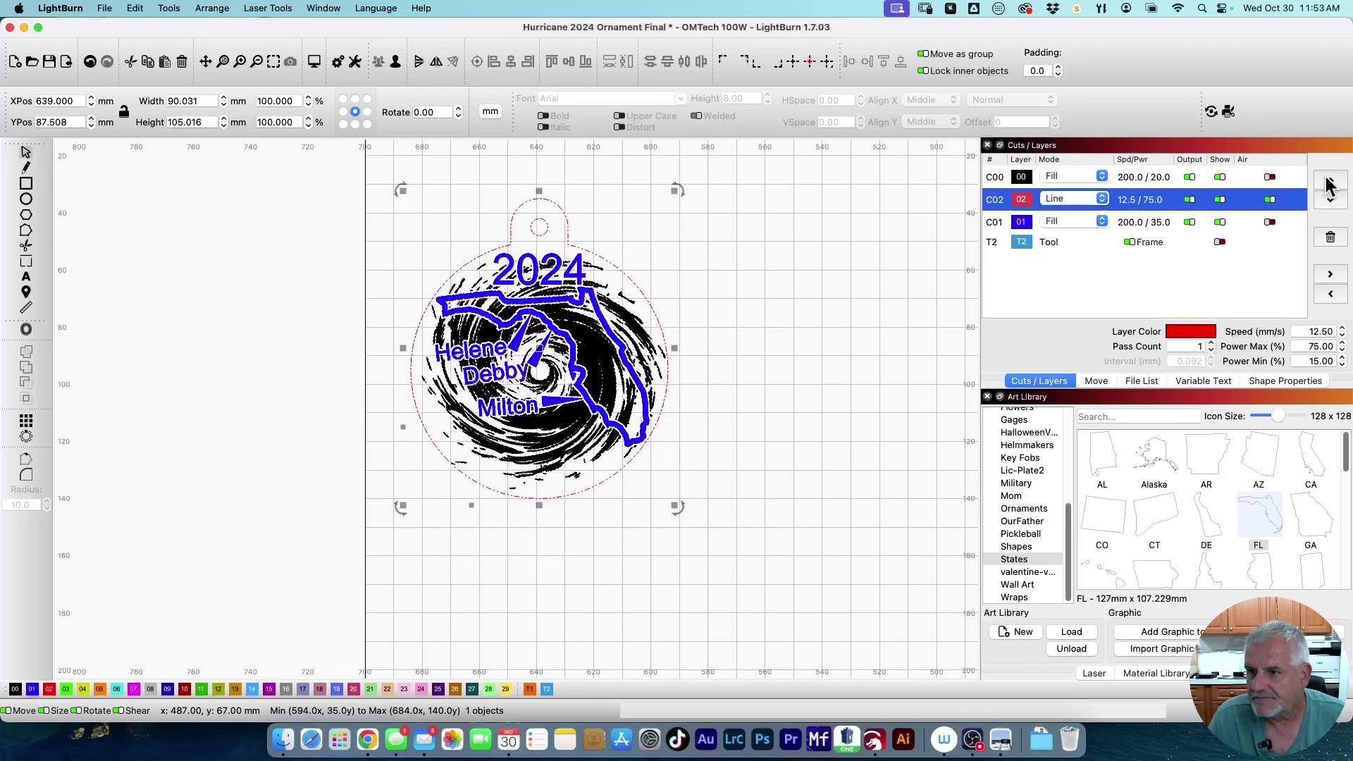
click(1330, 201)
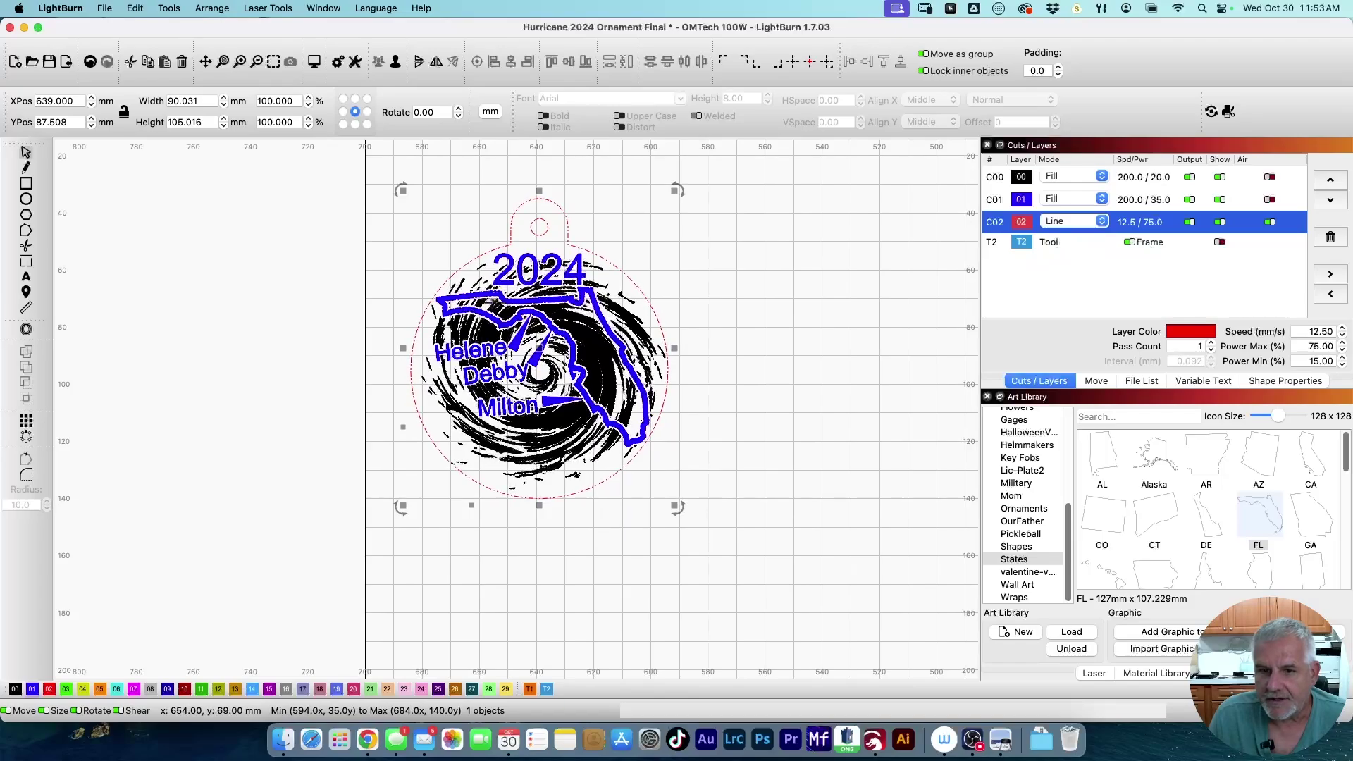
Select all parts of the ornament, group them, and rotate the group 90 degrees counterclockwise
click(764, 293)
scroll(775, 318, down, 2)
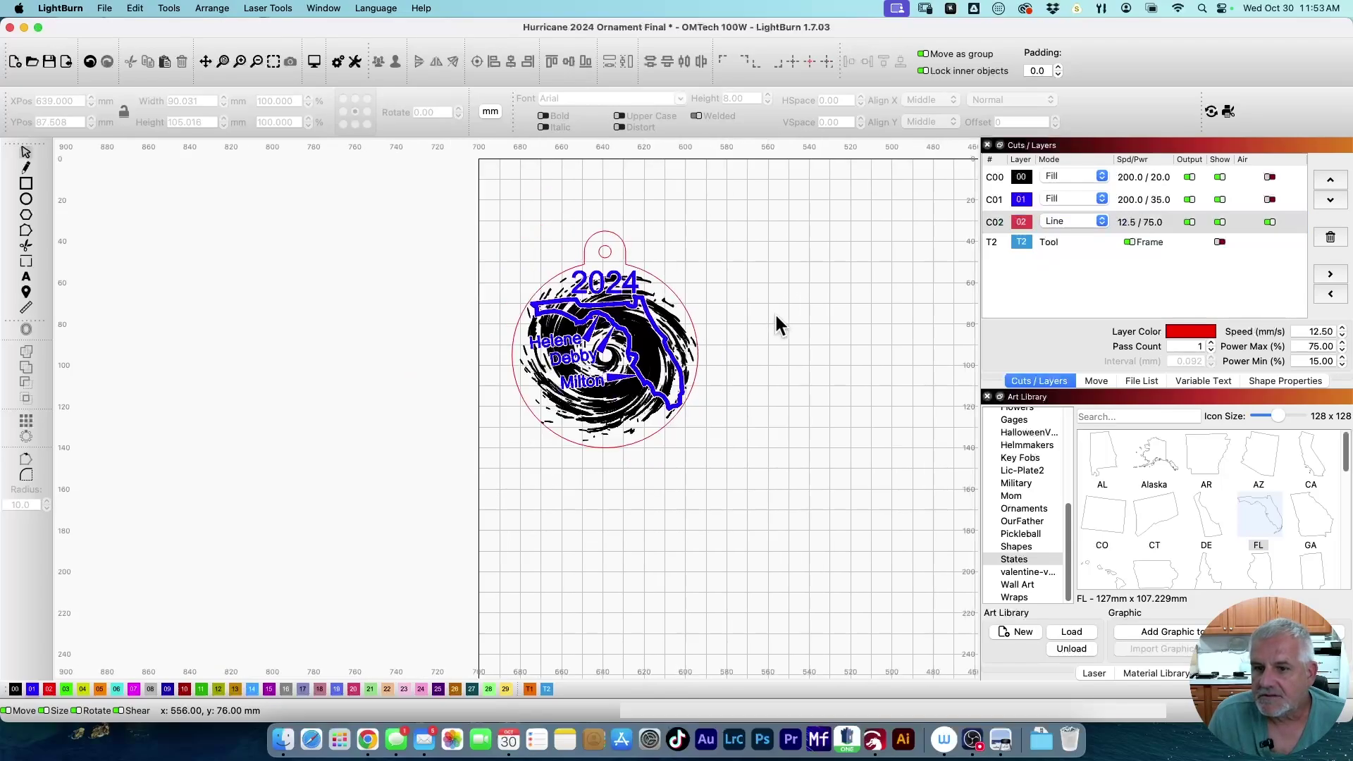
drag(700, 446, 522, 301)
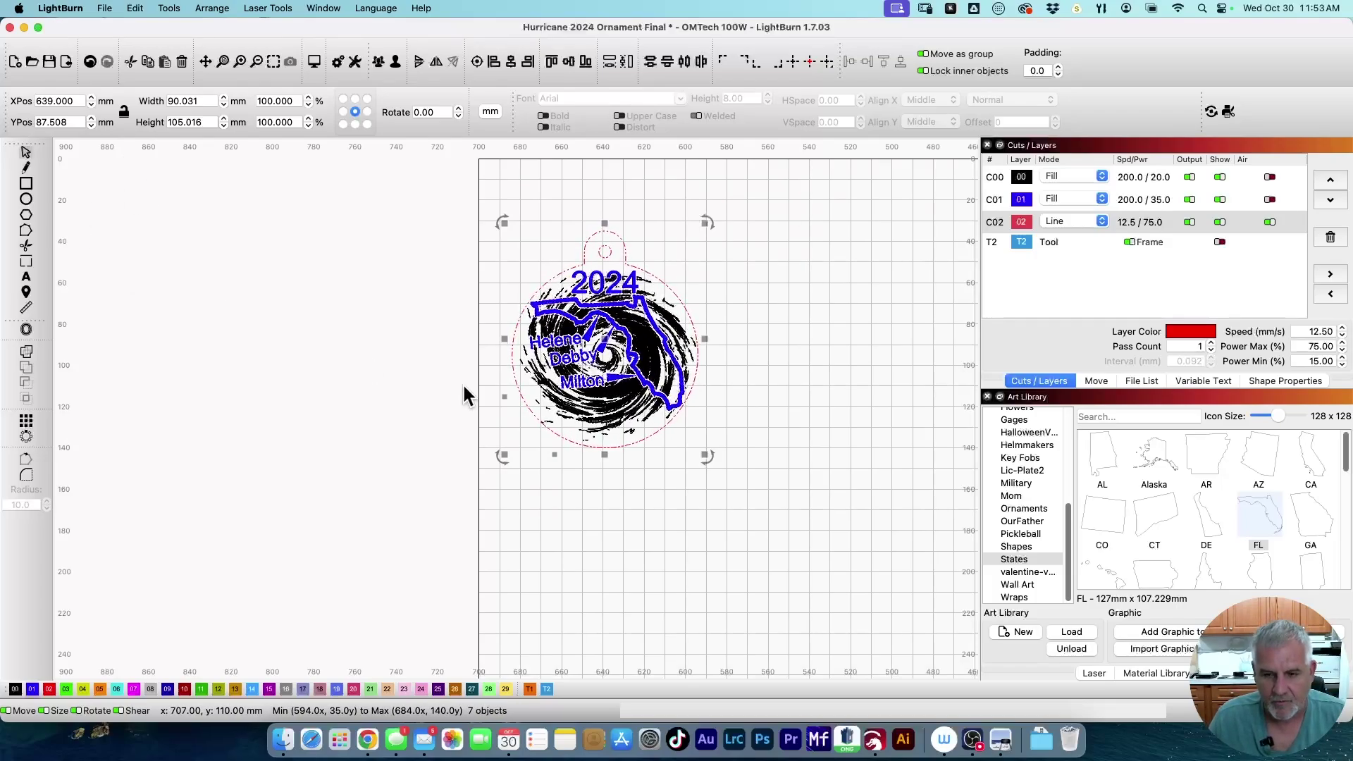
key(super+g)
key(super+comma)
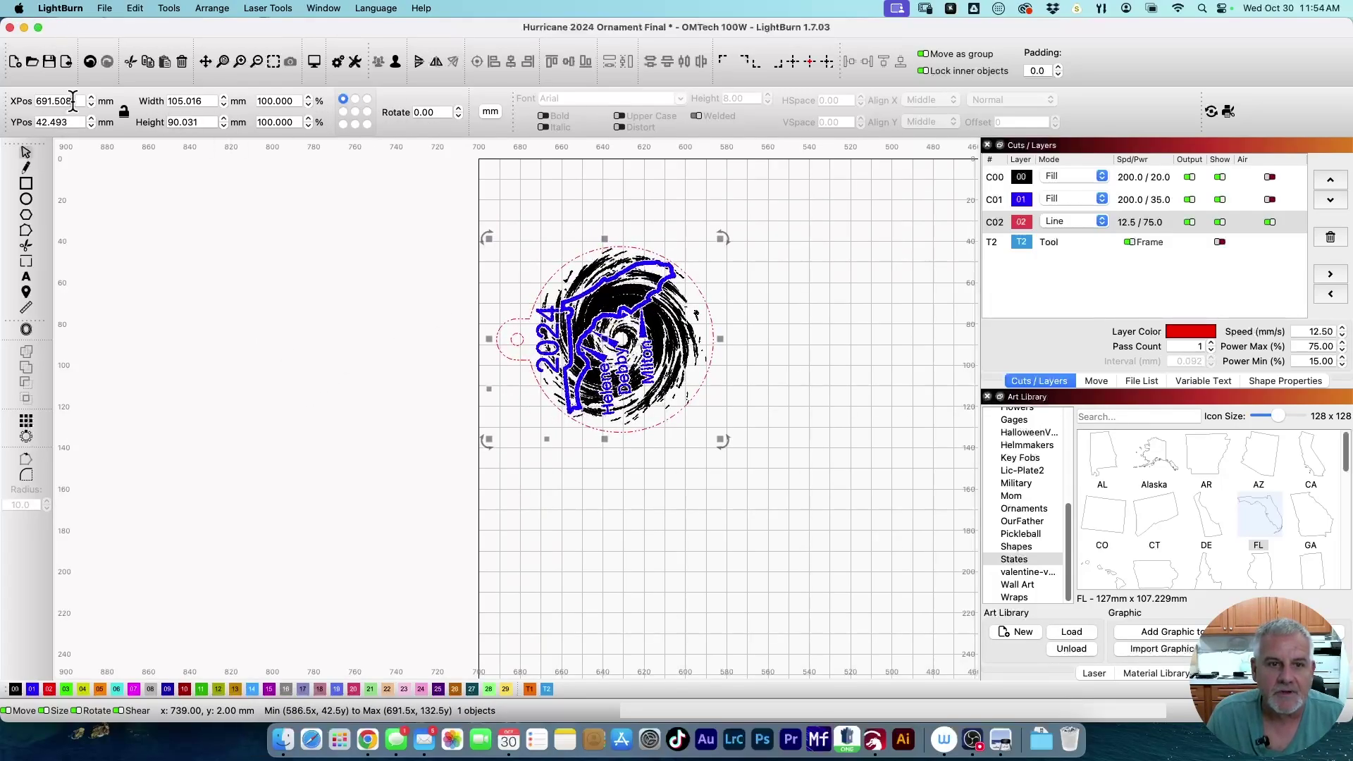
Position the rotated ornament's upper-left reference point at X 648 mm and Y 2 mm on the laser bed
drag(81, 100, 5, 100)
text(648)
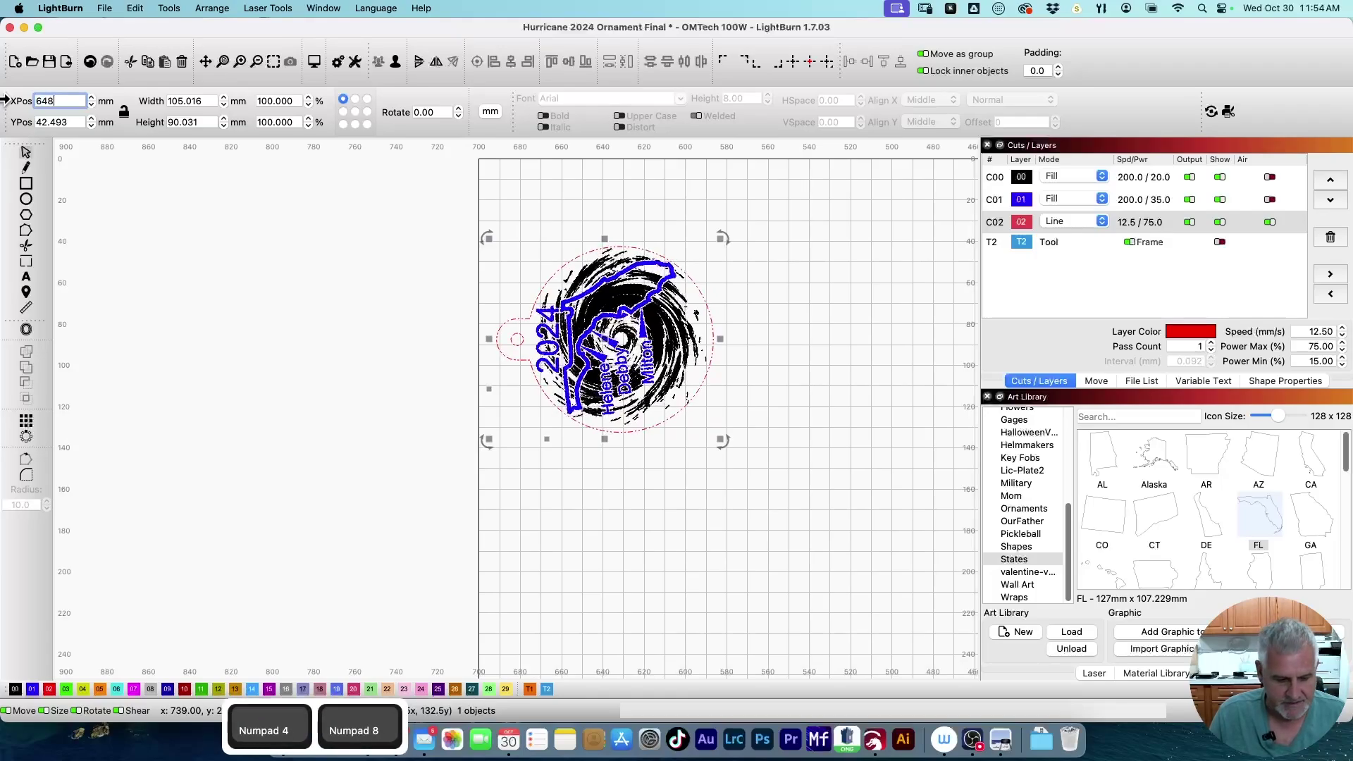
key(Tab)
text(2)
key(Return)
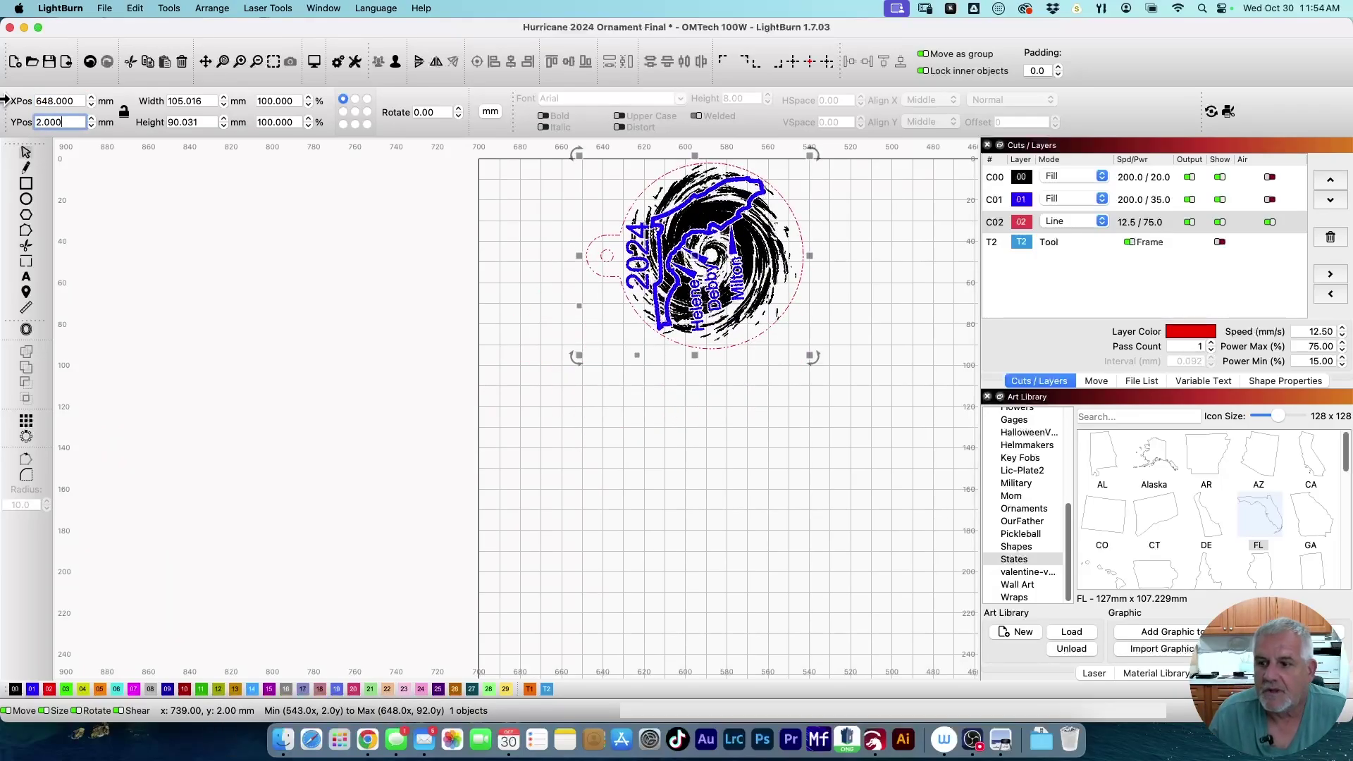
Send the ornament job to the OMTech 100W laser under the file name HURRICAN
click(1095, 673)
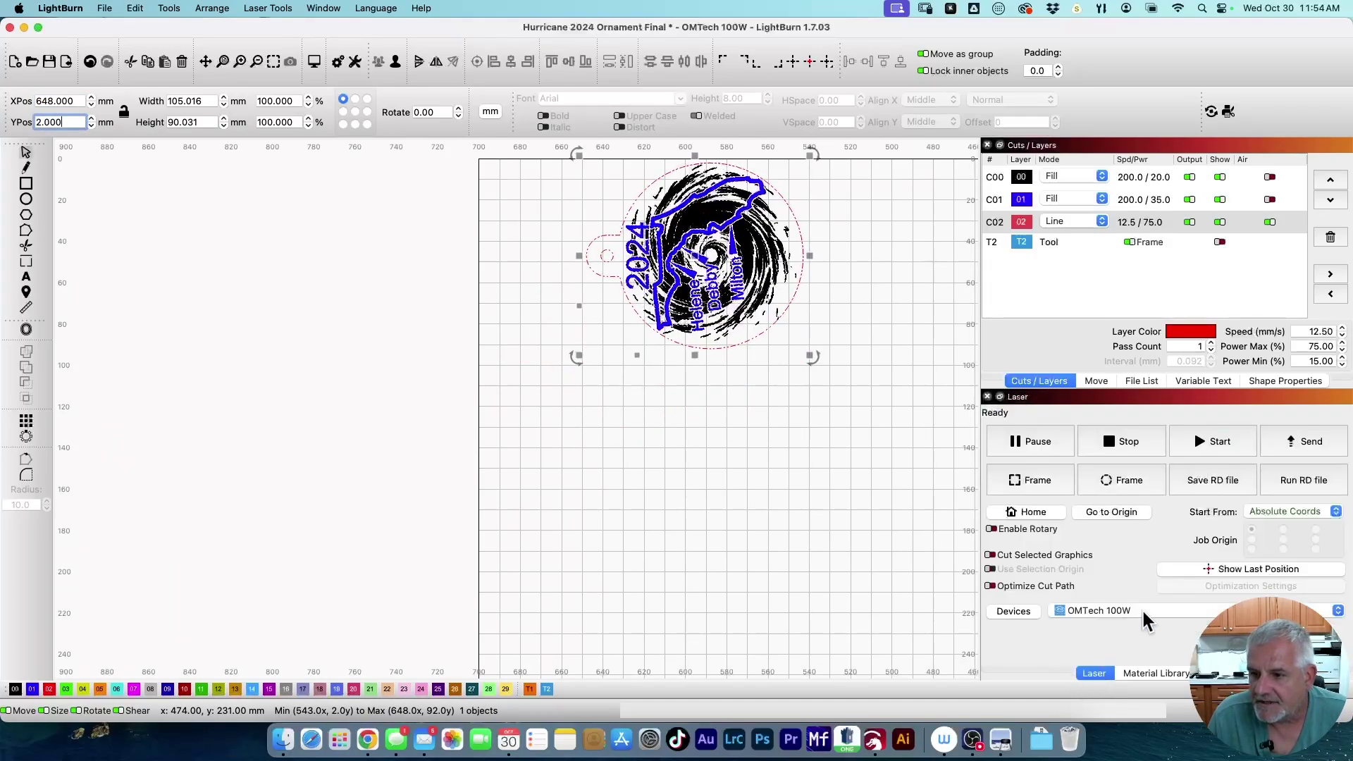
click(1310, 442)
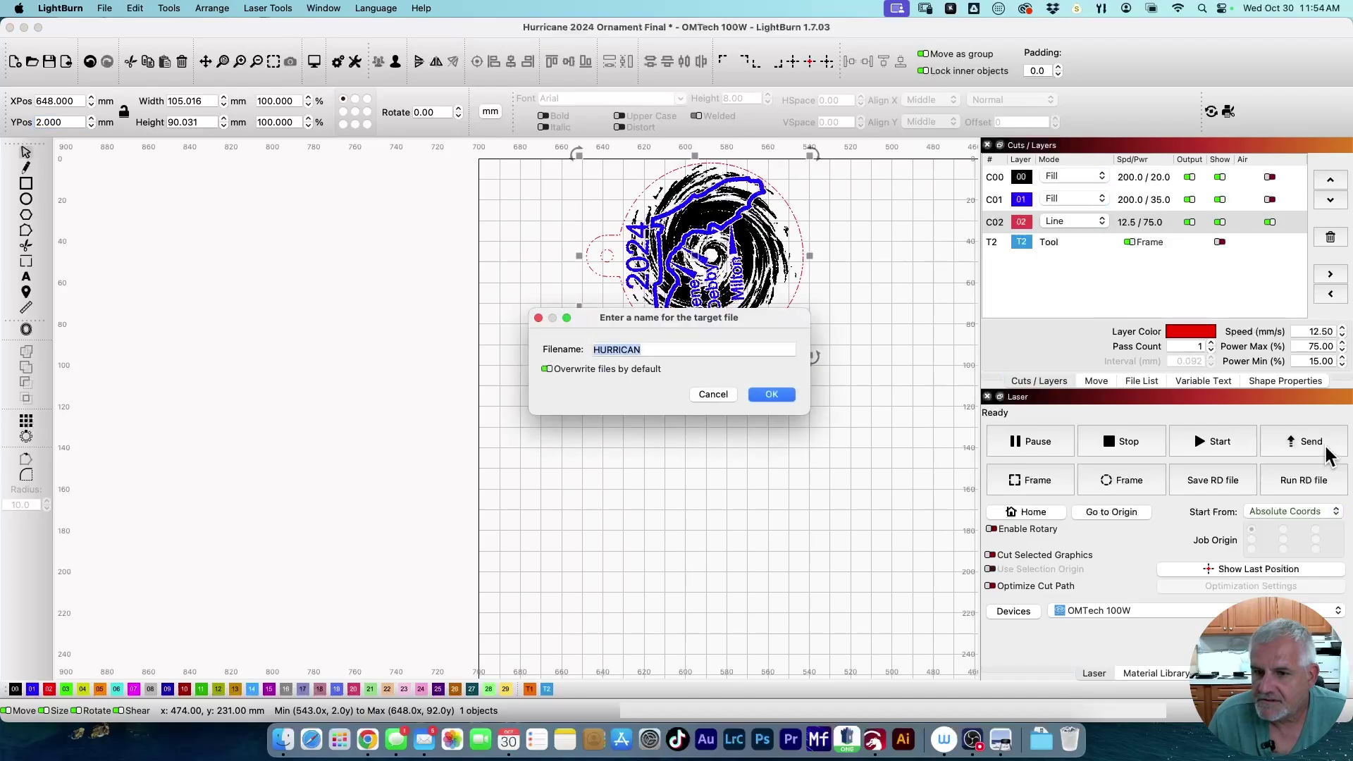
key(Return)
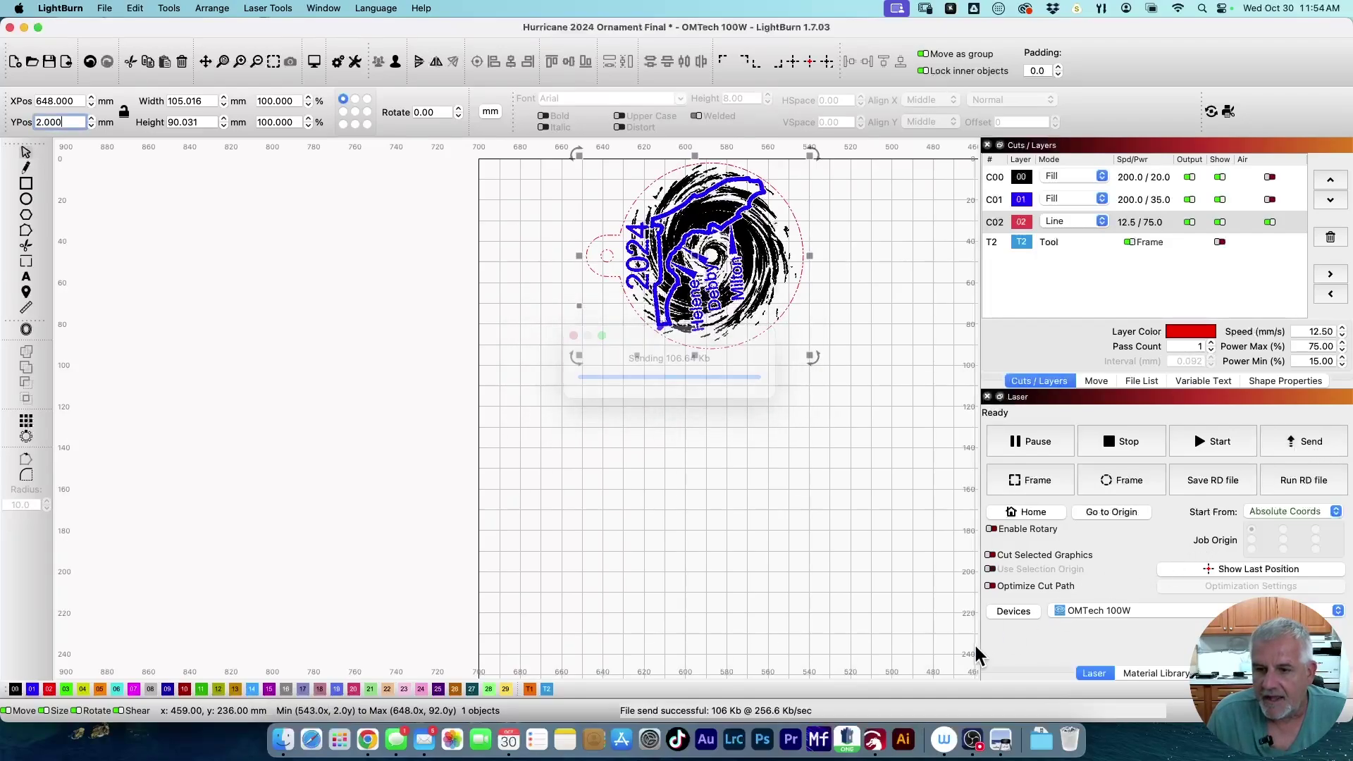